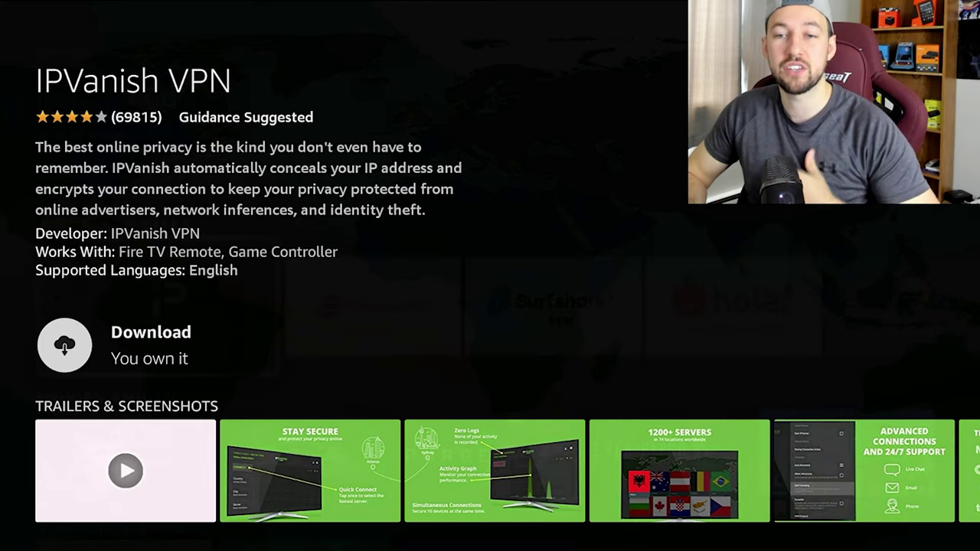
Step: Leave the IPVanish VPN page for Home and highlight Account & Profile Settings in the Settings sections
key(Escape)
key(Home)
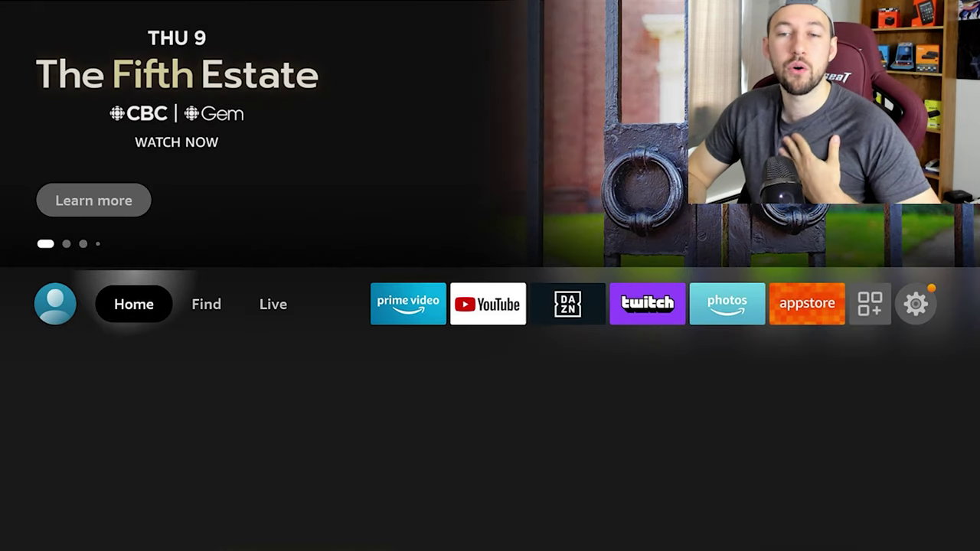
key(Right)
key(Right)
key(Right)
key(Right)
key(Right)
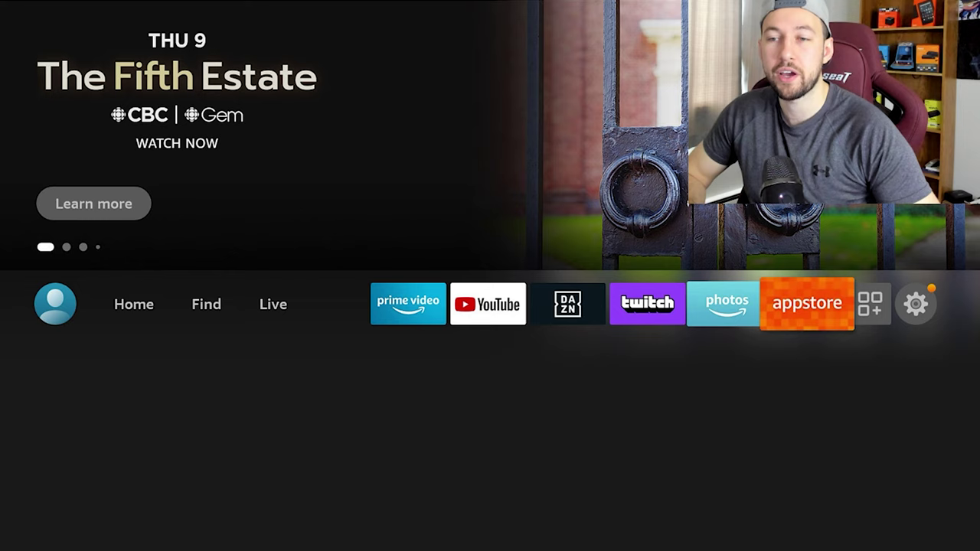
key(Right)
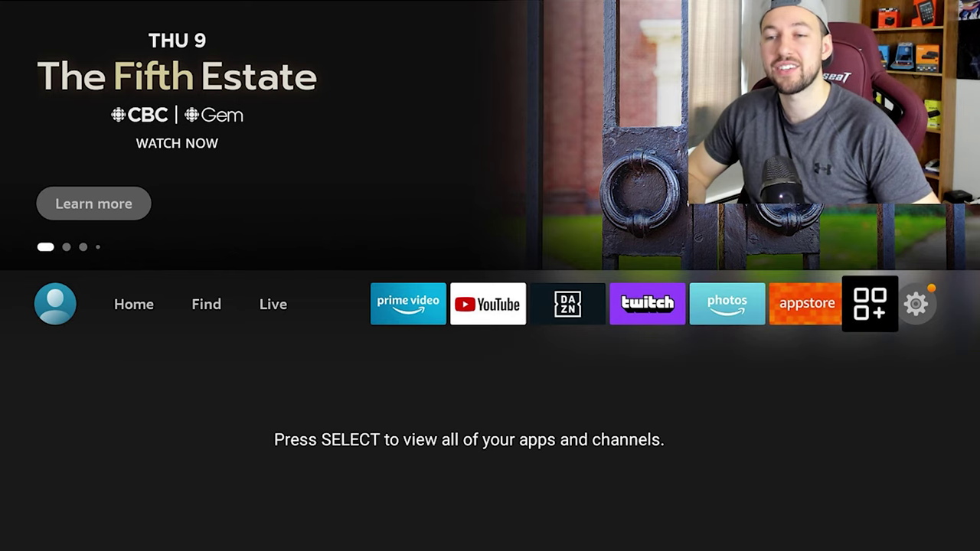
key(Right)
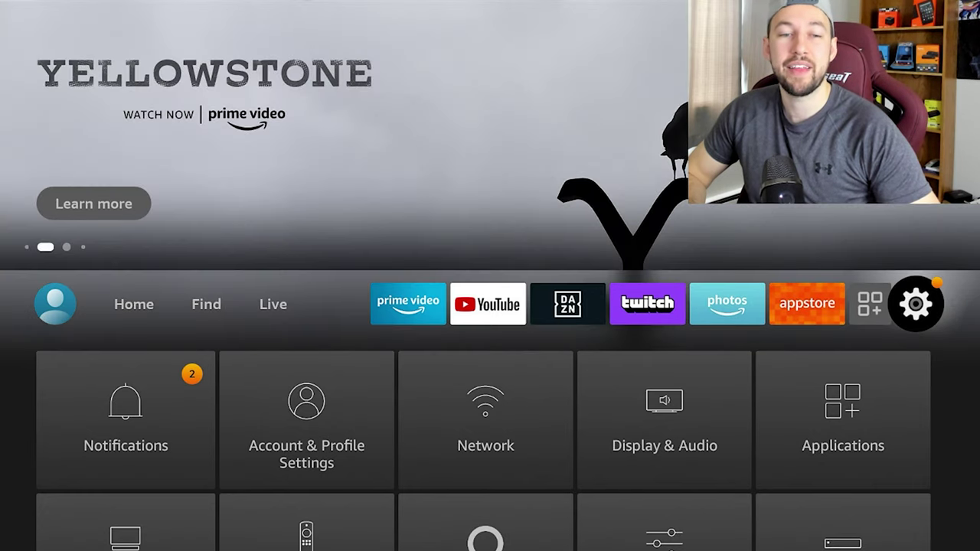
key(Down)
key(Down)
key(Up)
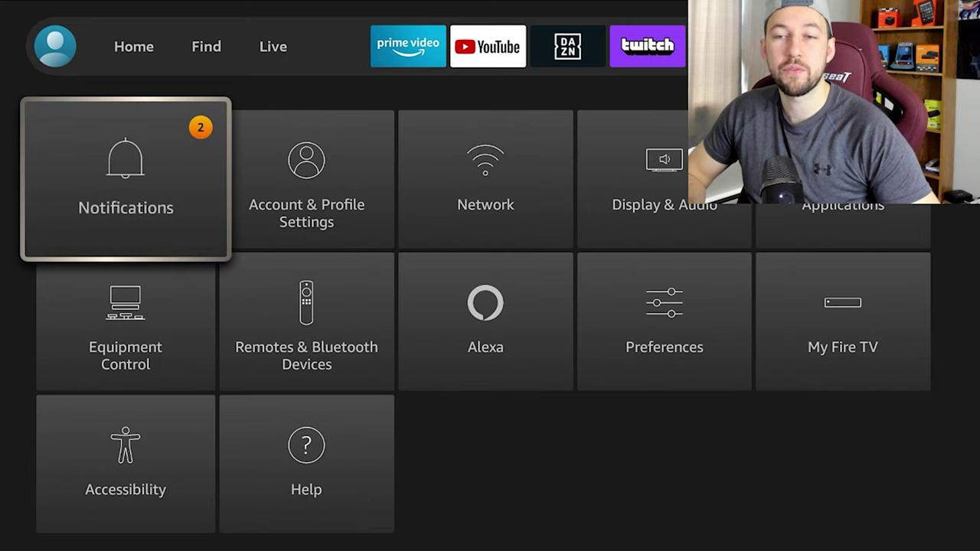
key(Right)
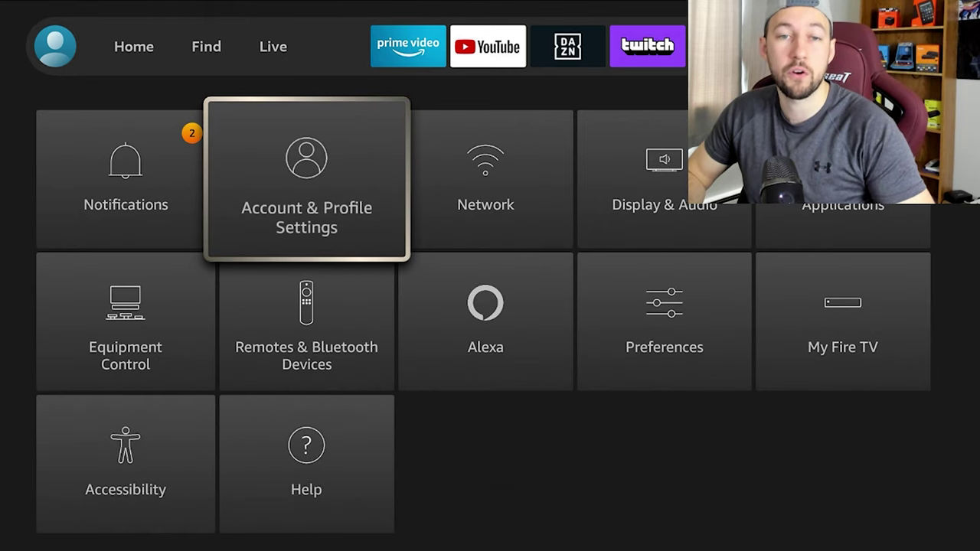
Step: In Account & Profile Settings, view Amazon Account, then step to Sync Amazon Content and Parental Controls
key(Return)
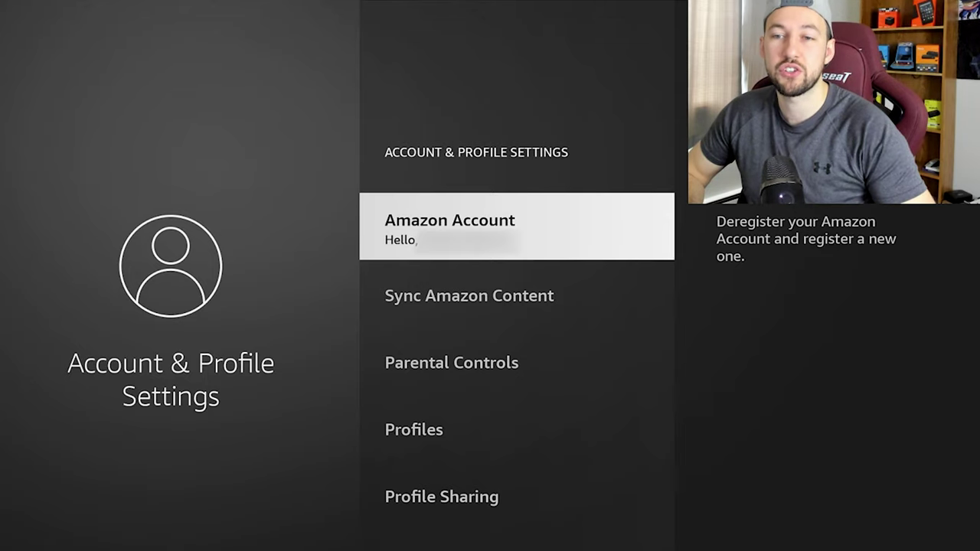
key(Return)
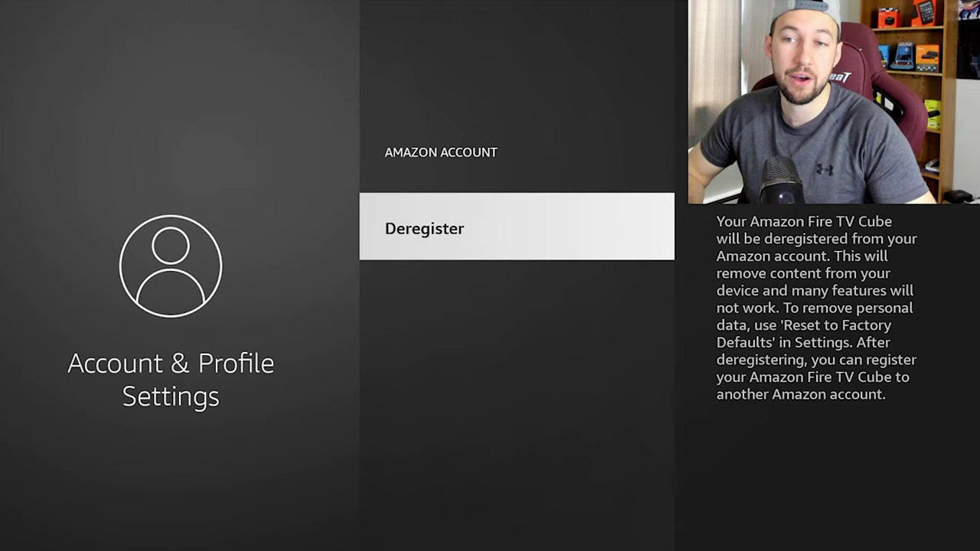
key(Escape)
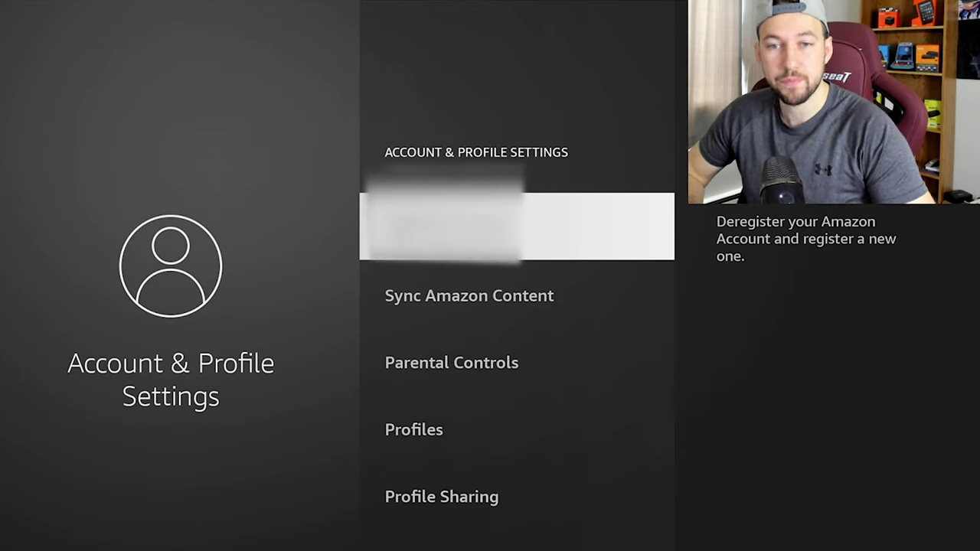
key(Down)
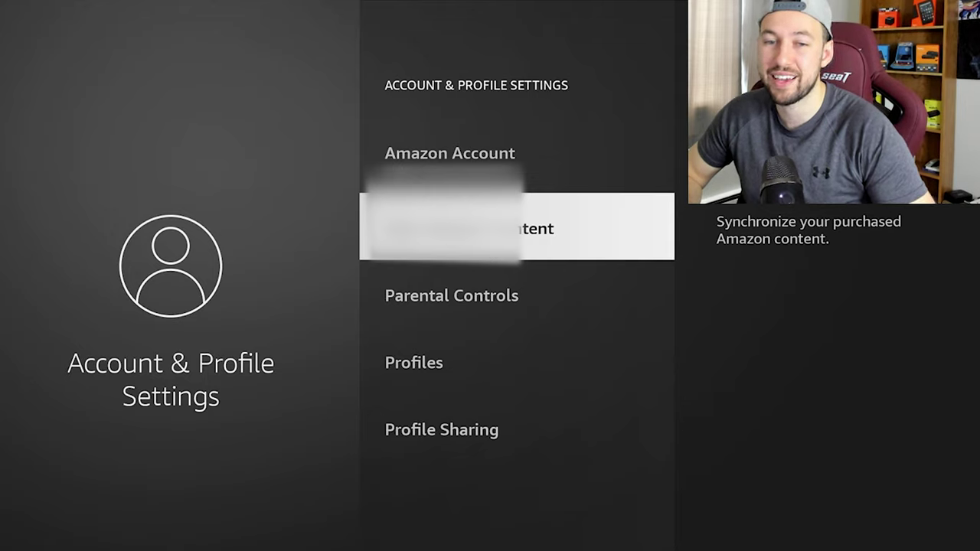
key(Down)
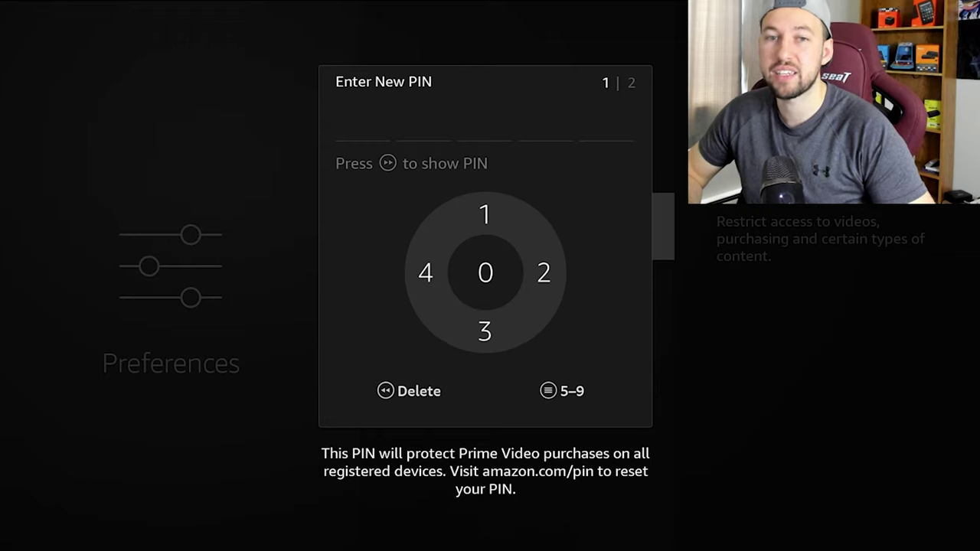
key(Return)
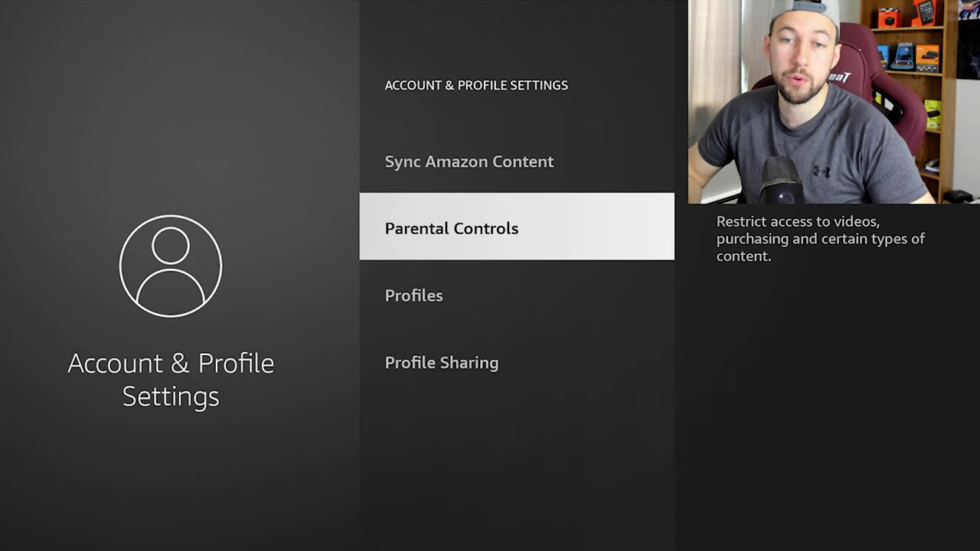
Step: Browse the viewer profiles in the Profiles picker, then move down to Profile Sharing
key(Down)
key(Return)
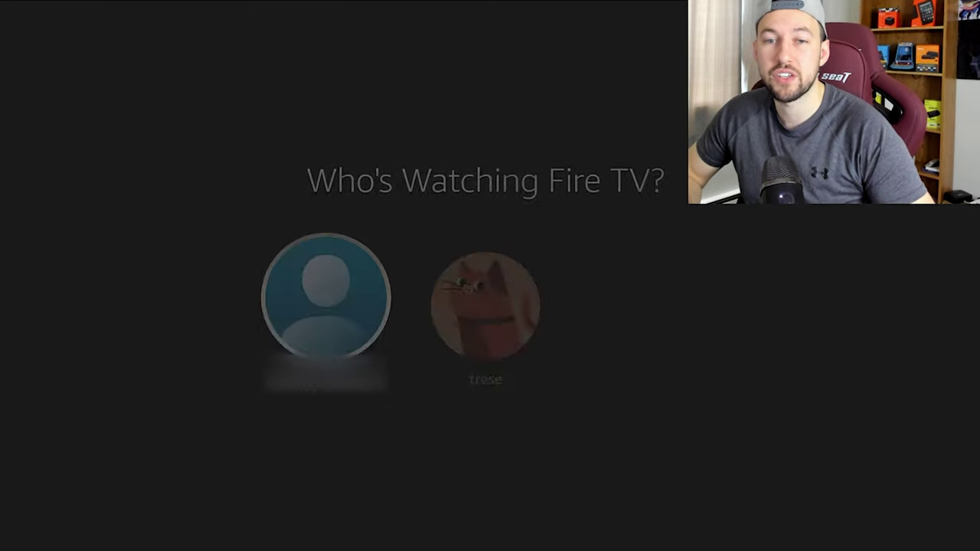
key(Right)
key(Right)
key(Left)
key(Left)
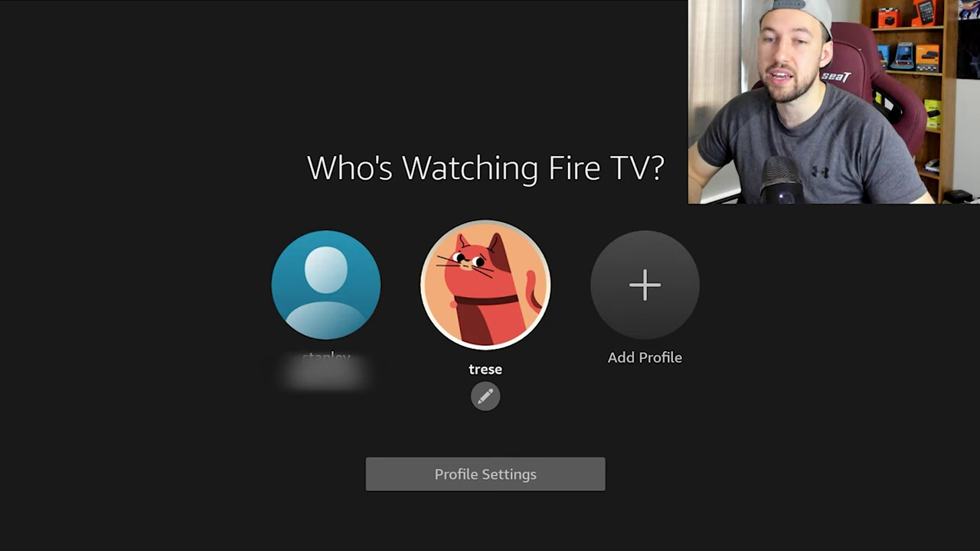
key(Right)
key(Right)
key(Left)
key(Left)
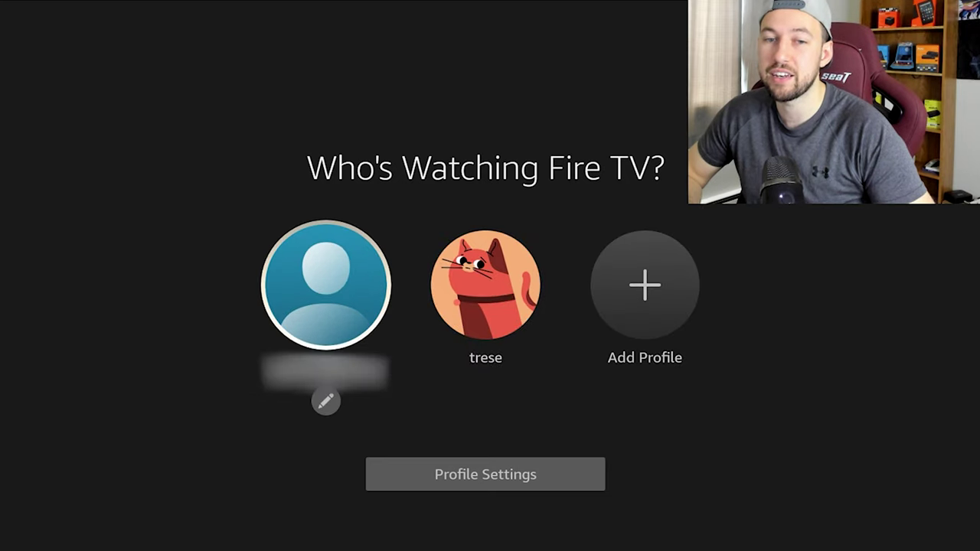
key(Right)
key(Right)
key(Left)
key(Left)
key(Right)
key(Right)
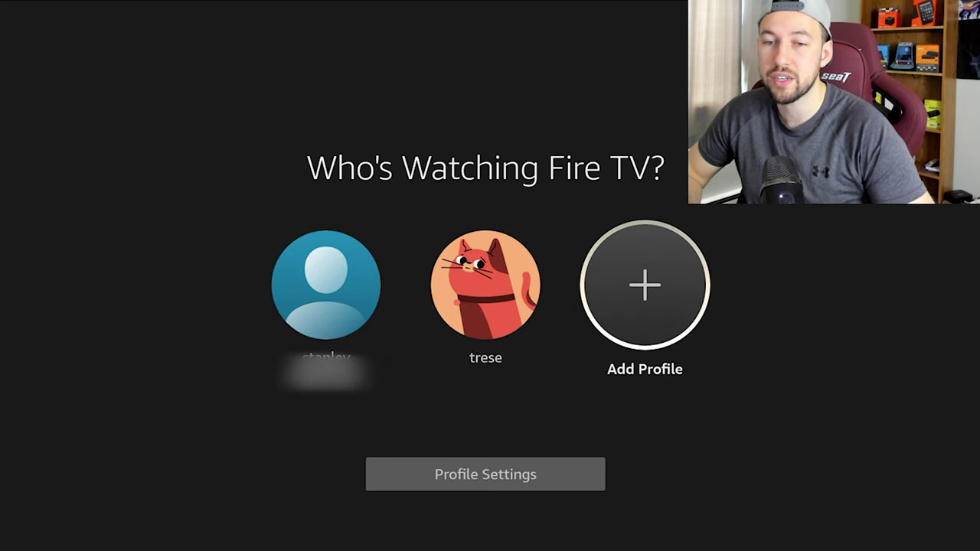
key(Left)
key(Left)
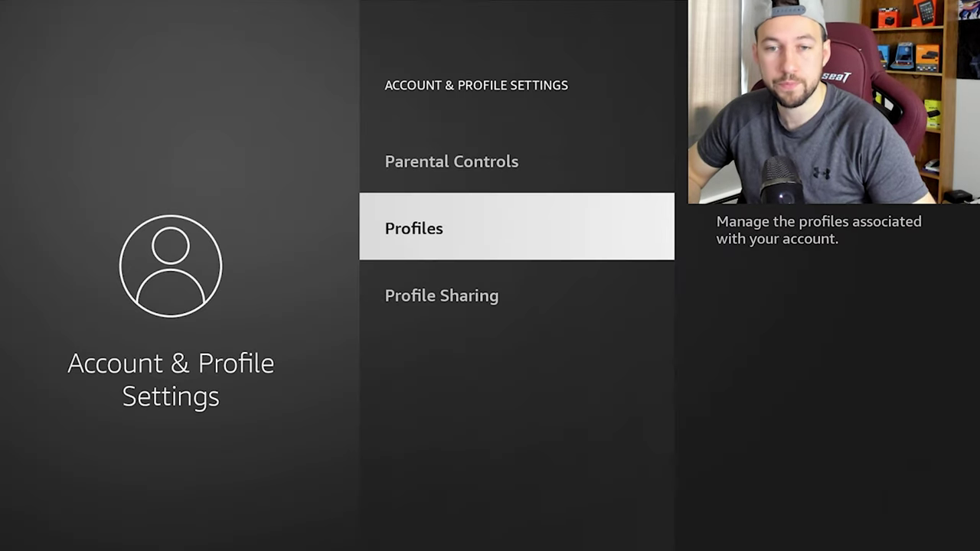
key(Down)
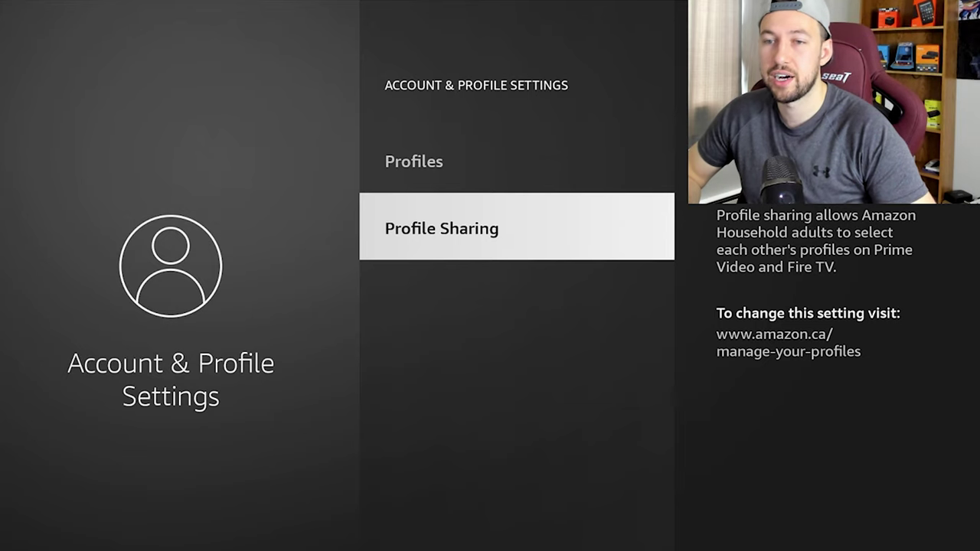
key(Escape)
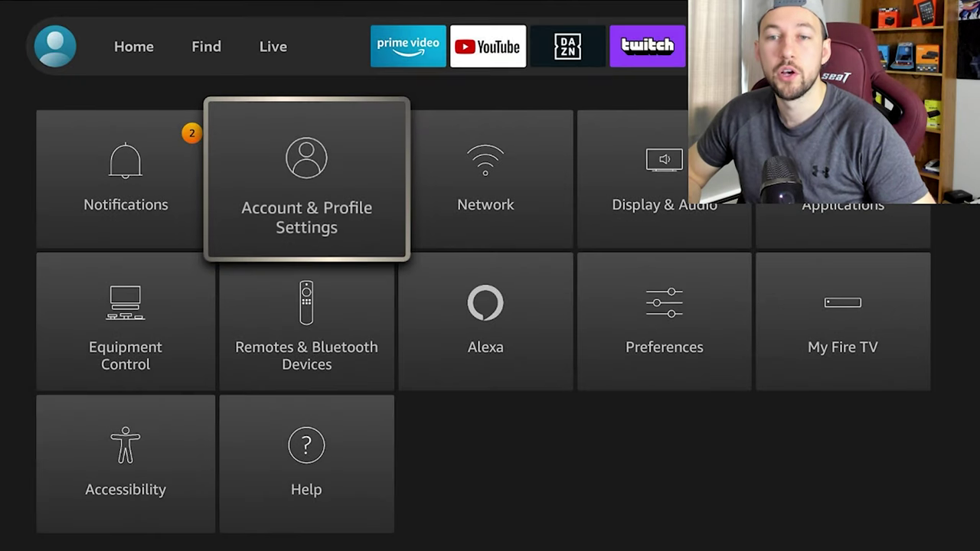
key(Right)
key(Return)
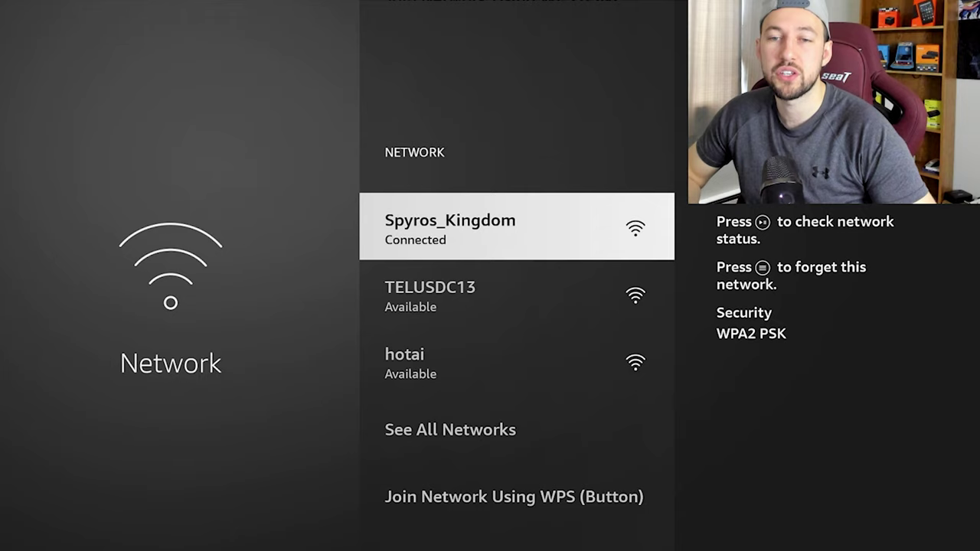
key(Down)
key(Down)
key(Down)
key(Down)
key(Down)
key(Down)
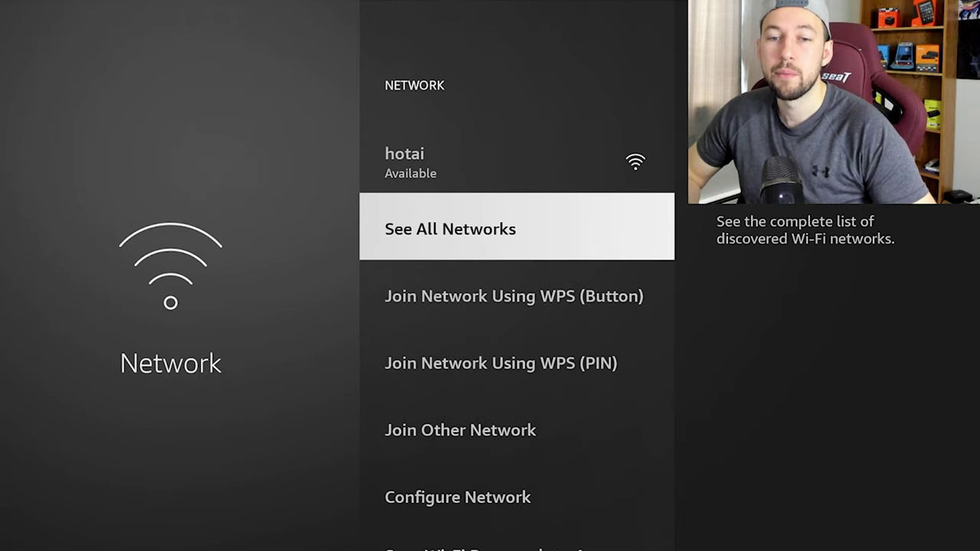
key(Down)
key(Down)
key(Down)
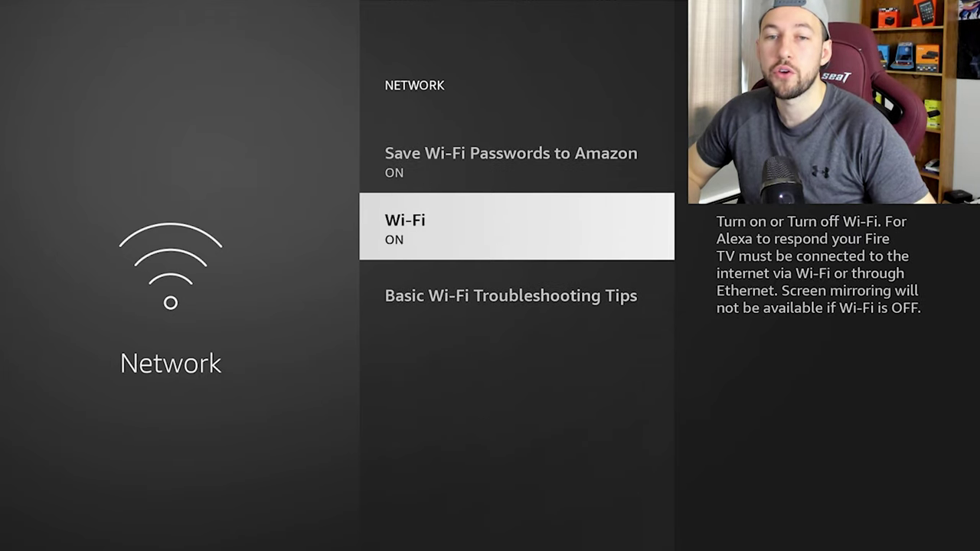
key(Up)
key(Up)
key(Up)
key(Up)
key(Up)
key(Up)
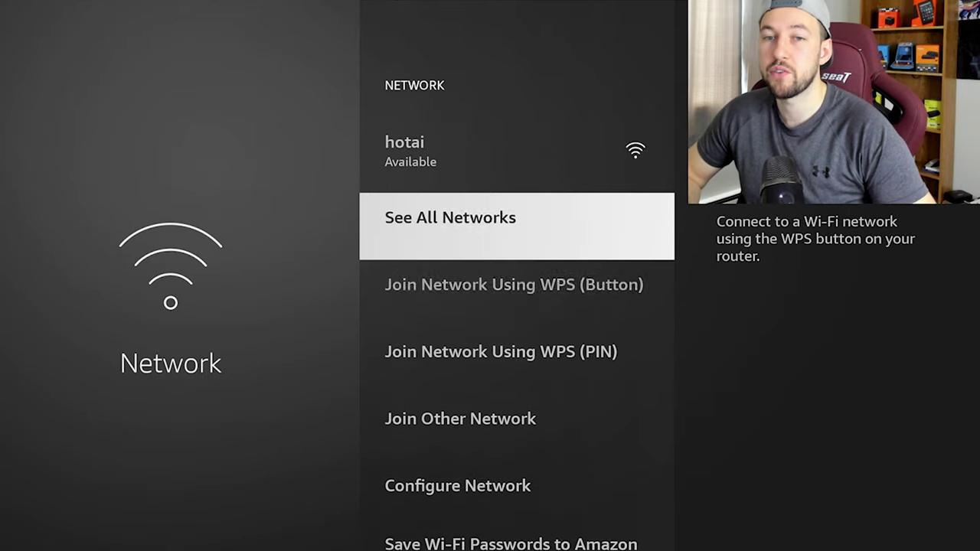
key(Up)
key(Up)
key(Up)
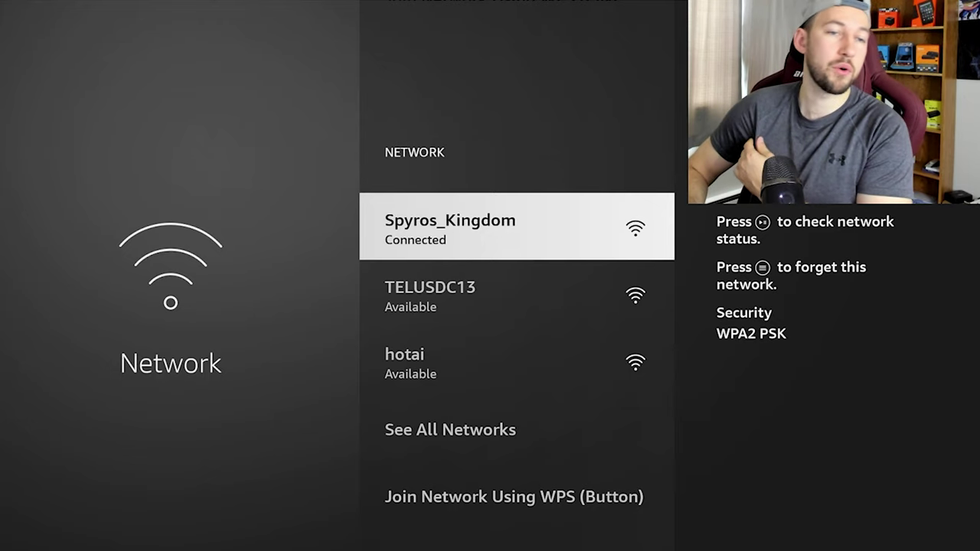
key(Down)
key(Down)
key(Down)
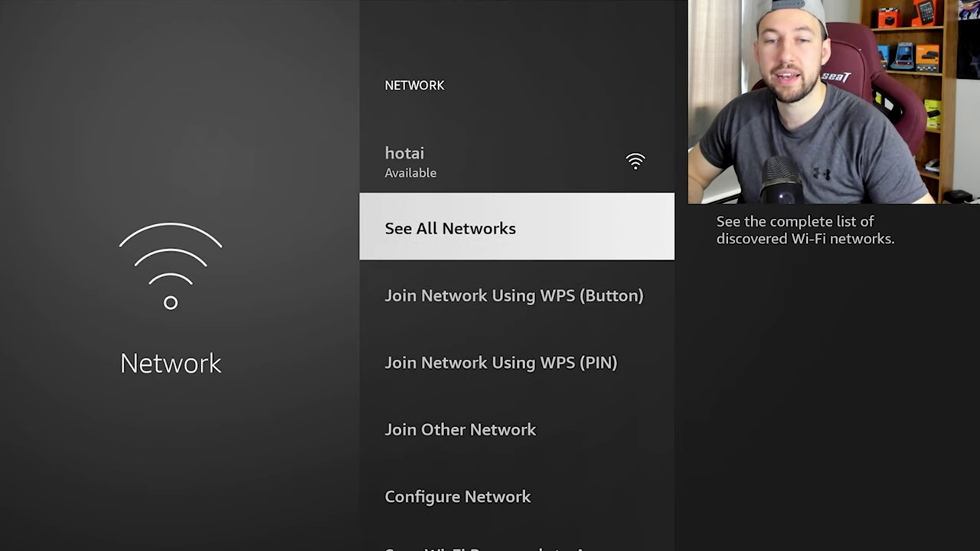
key(Down)
key(Down)
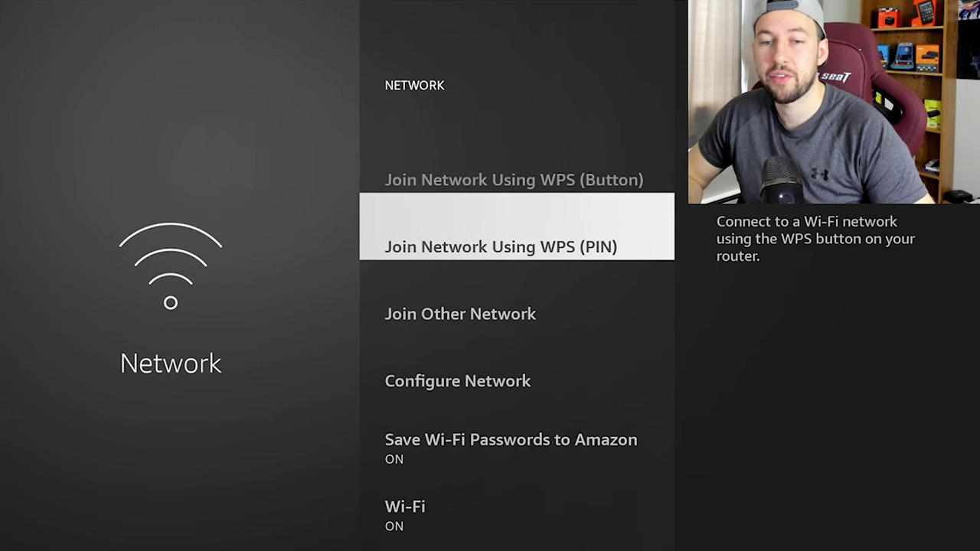
key(Down)
key(Down)
key(Down)
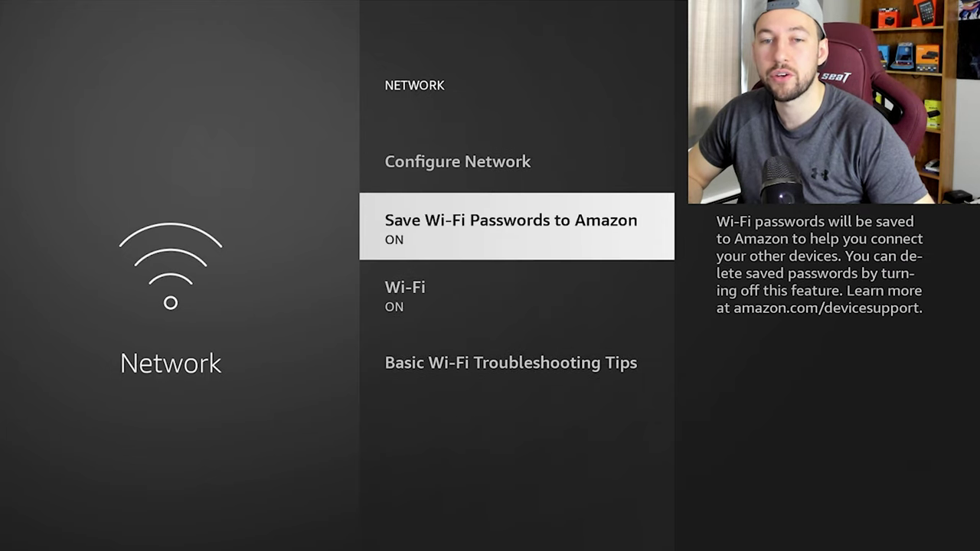
key(Escape)
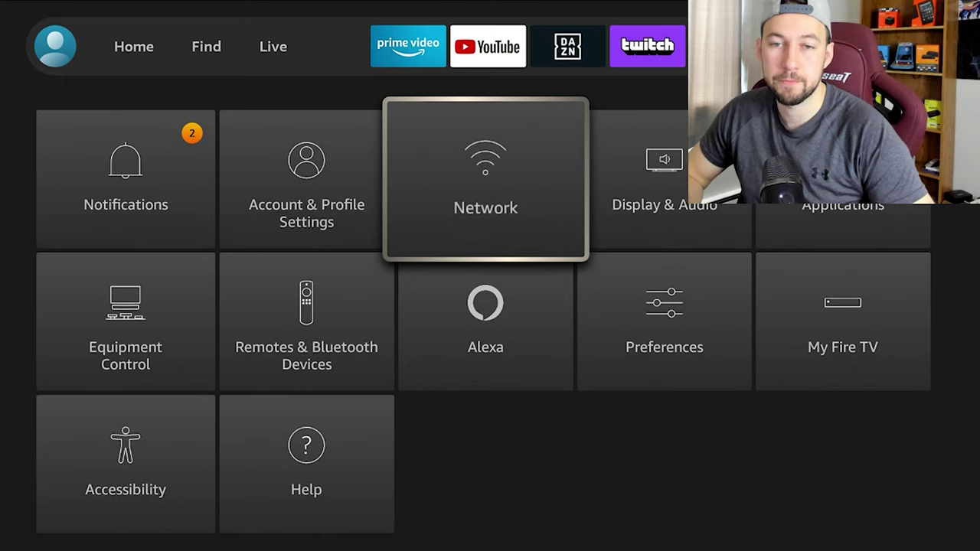
Step: Open Display & Audio and look through the screensaver settings list
key(Right)
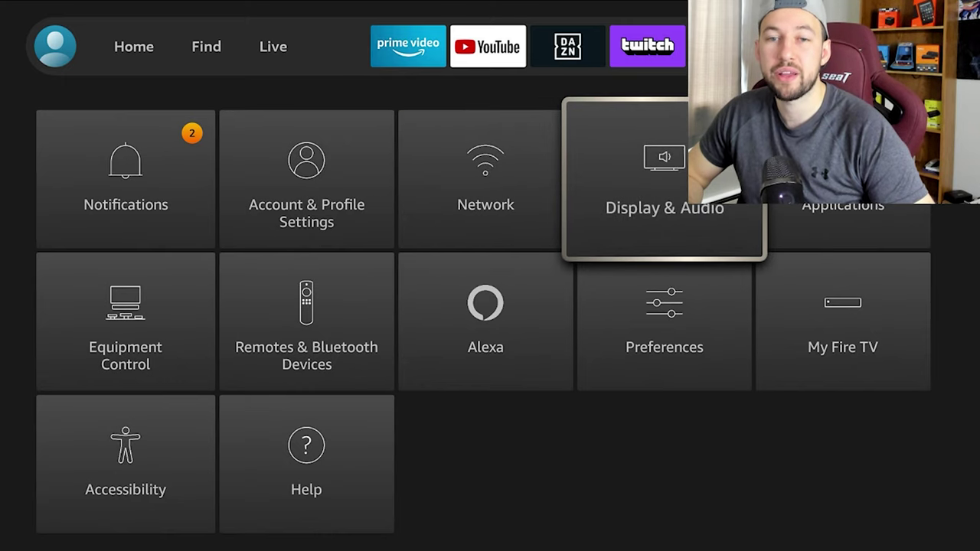
key(Return)
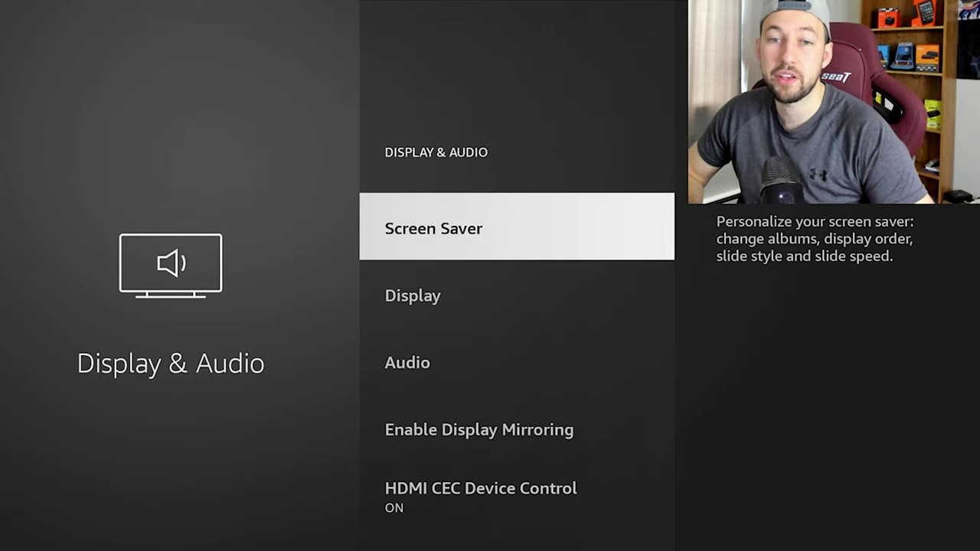
key(Down)
key(Up)
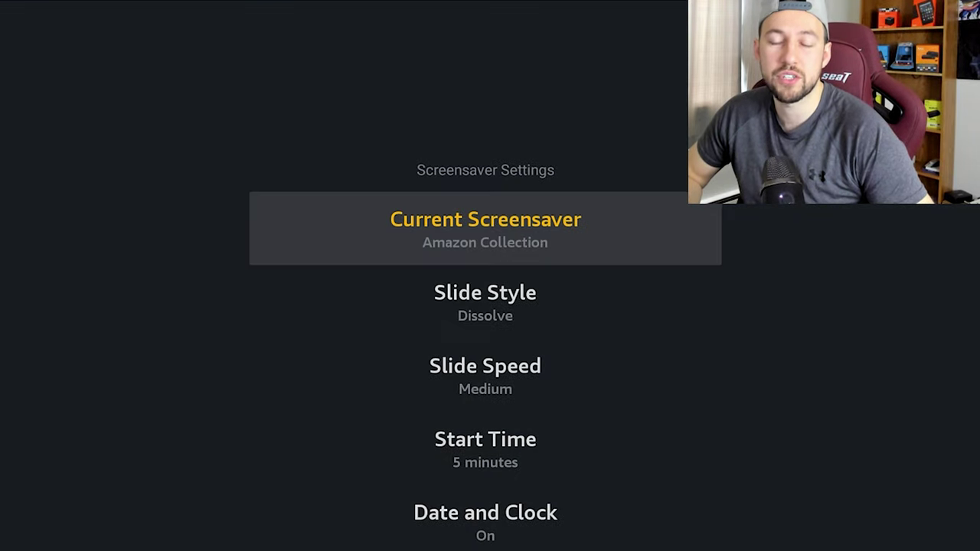
key(Down)
key(Down)
key(Up)
key(Up)
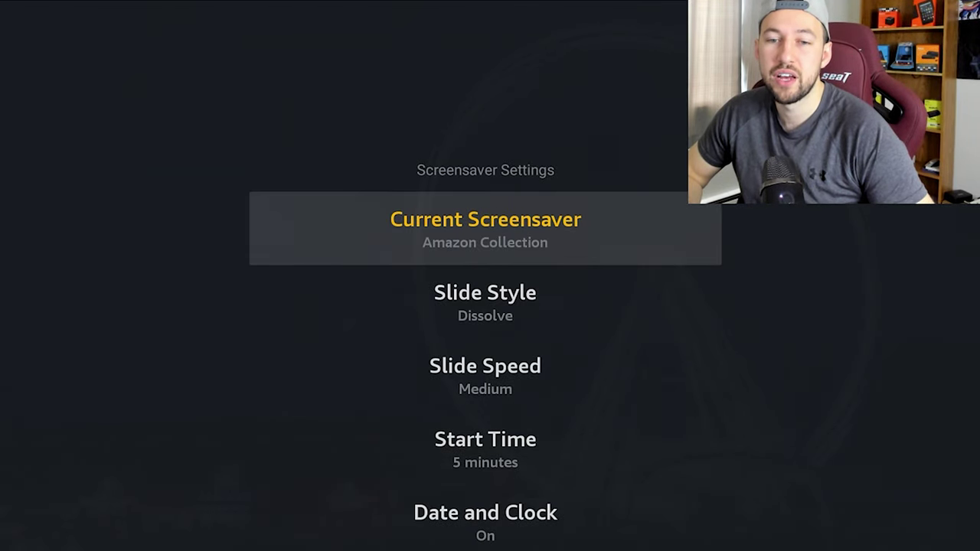
key(Down)
key(Down)
key(Down)
key(Up)
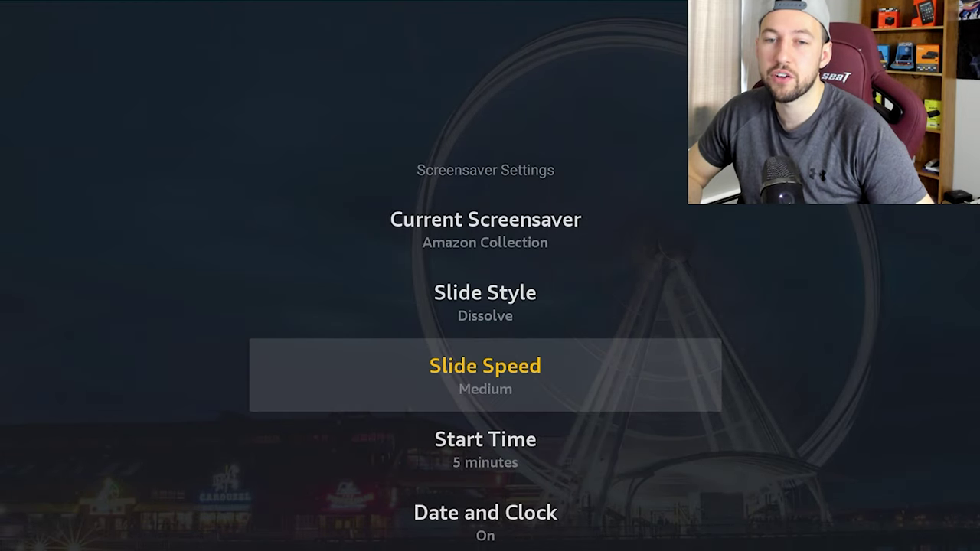
key(Up)
key(Up)
key(Down)
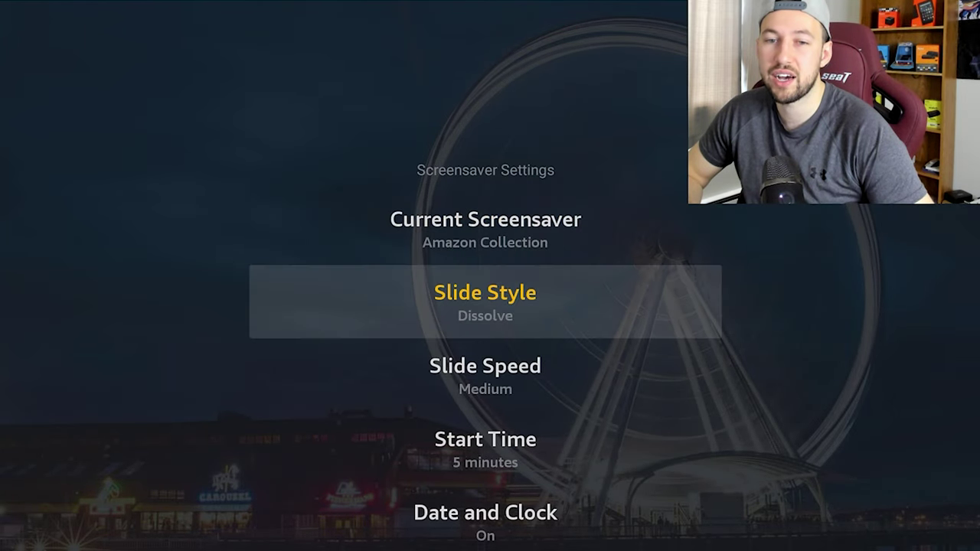
key(Down)
key(Down)
key(Up)
key(Up)
key(Up)
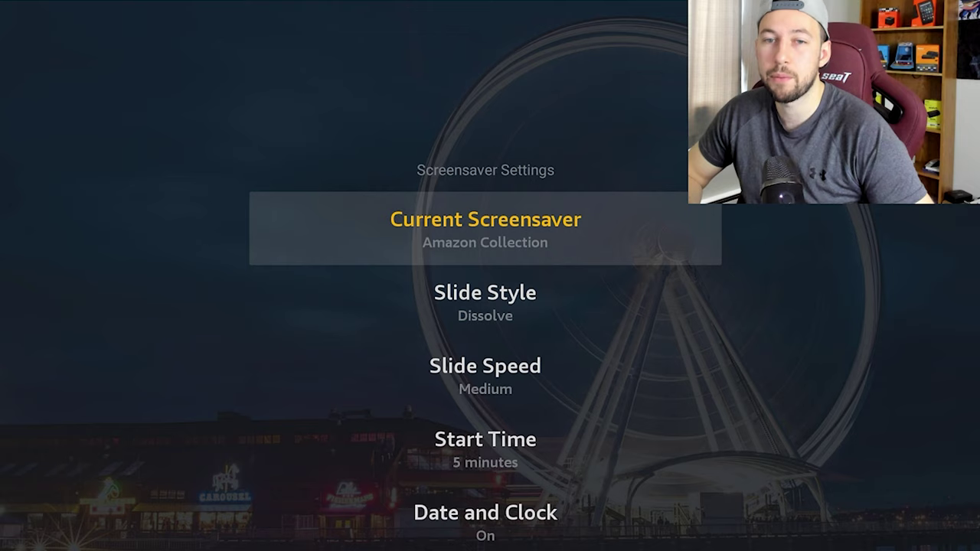
Step: Check the screensaver collection choice, keep Amazon Collection, and exit Screensaver Settings
key(Down)
key(Down)
key(Up)
key(Up)
key(Return)
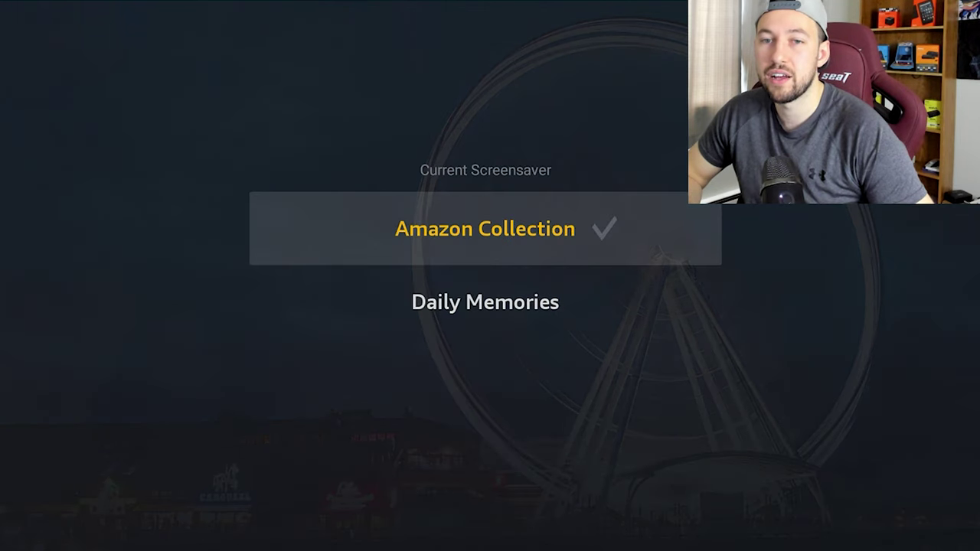
key(Escape)
key(Down)
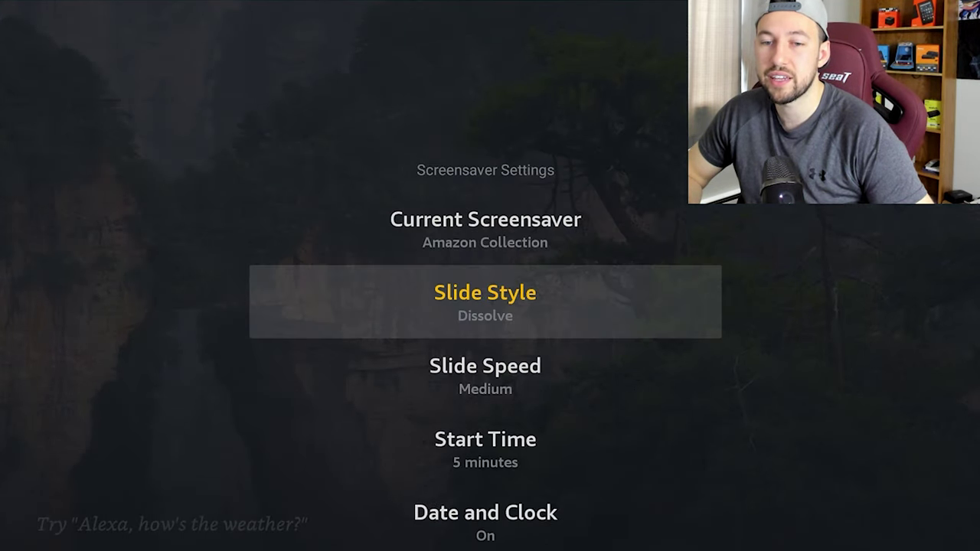
key(Down)
key(Down)
key(Down)
key(Down)
key(Down)
key(Down)
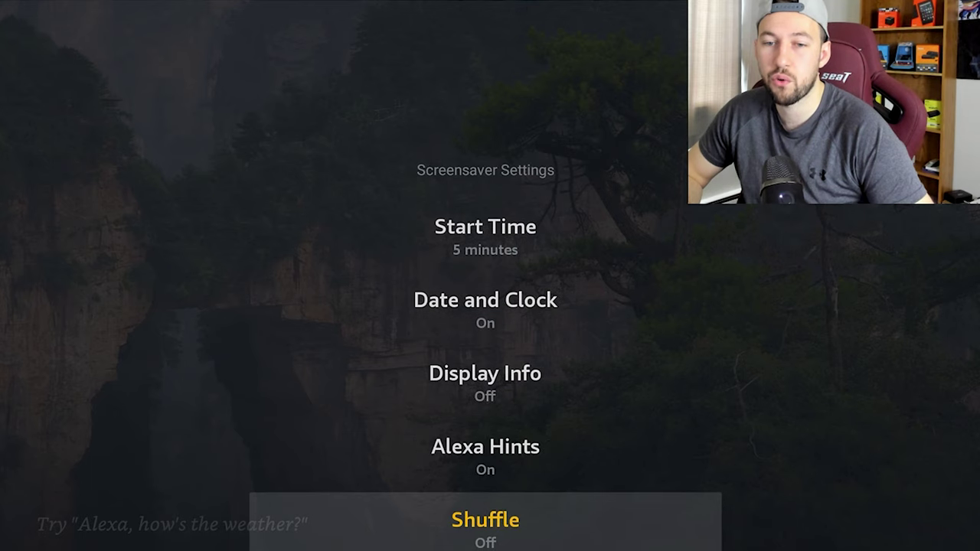
key(Up)
key(Up)
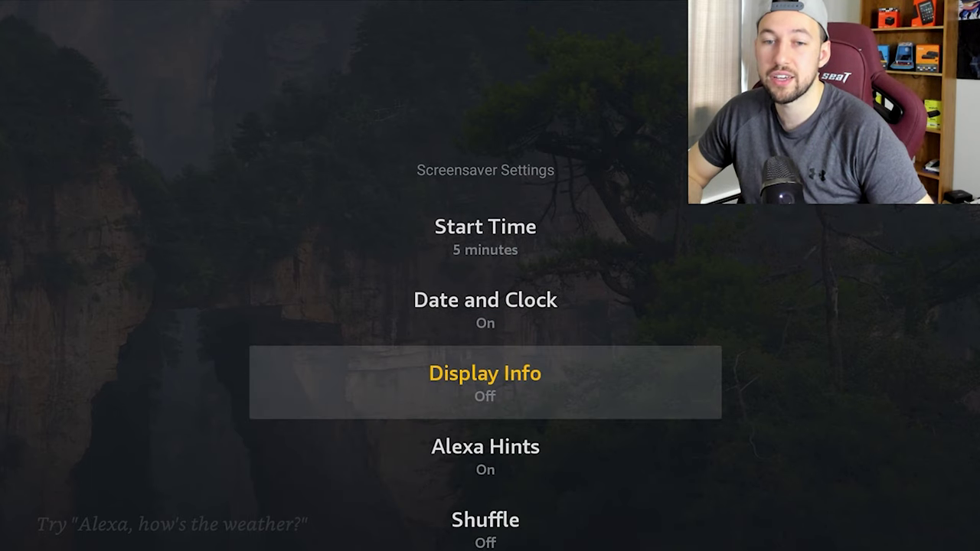
key(Escape)
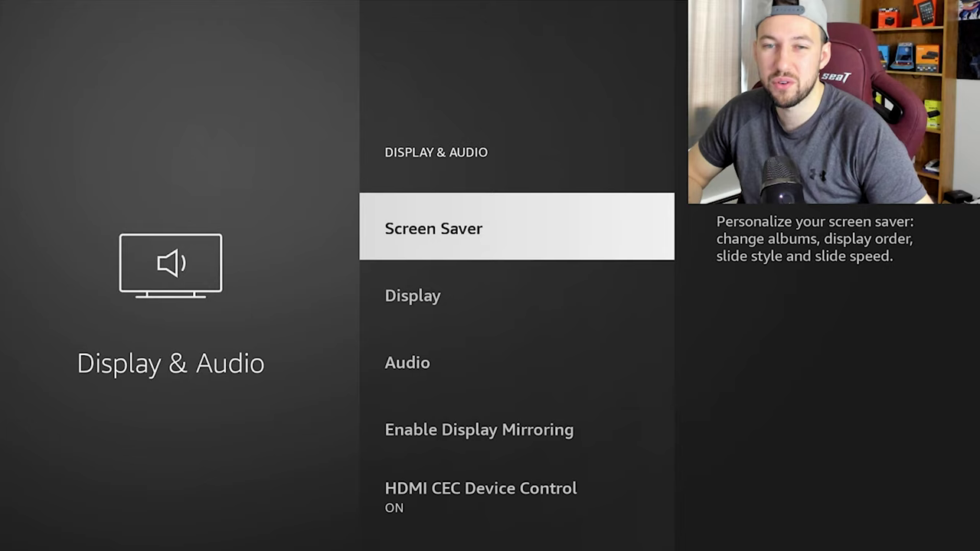
Step: Open Display > Video Resolution and compare the 1080p 50/60 Hz and 720p options
key(Down)
key(Return)
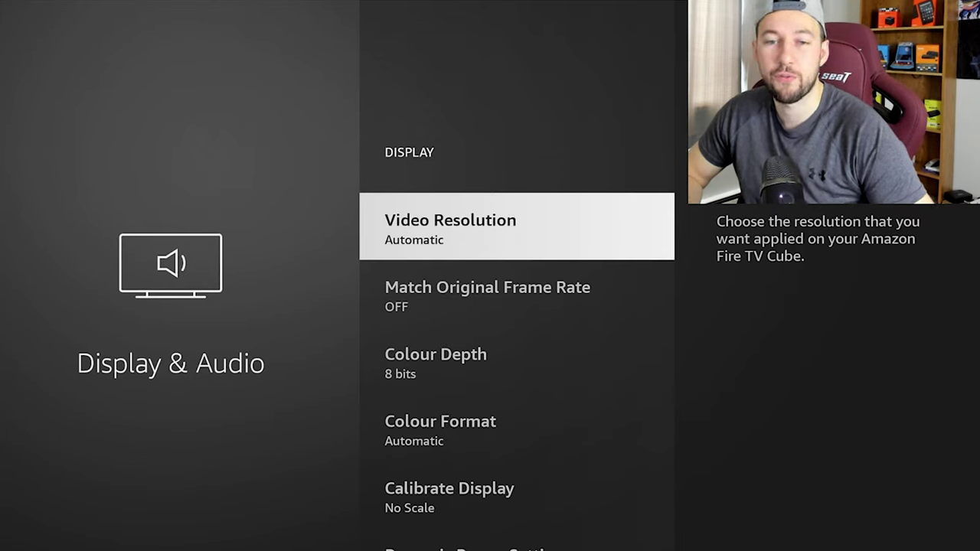
key(Return)
key(Down)
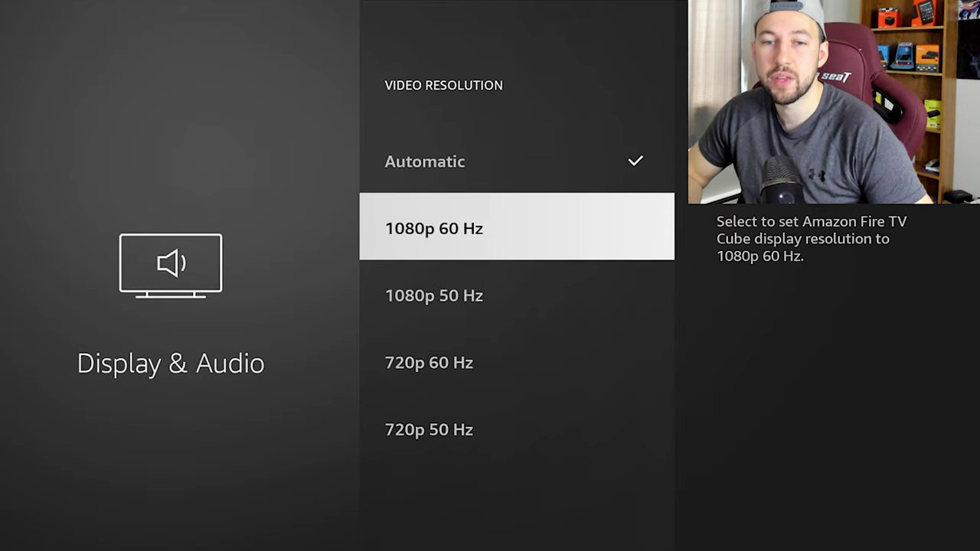
key(Down)
key(Up)
key(Down)
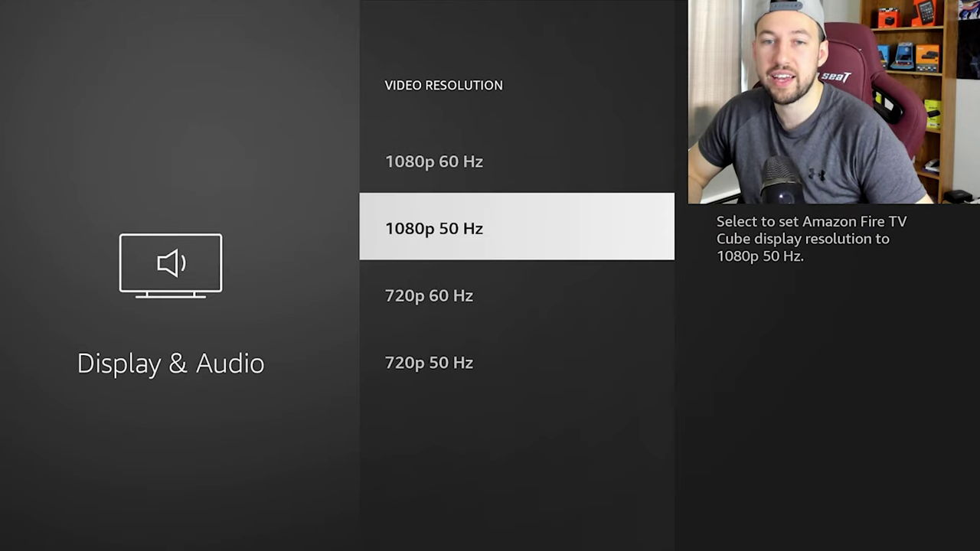
key(Up)
key(Up)
key(Down)
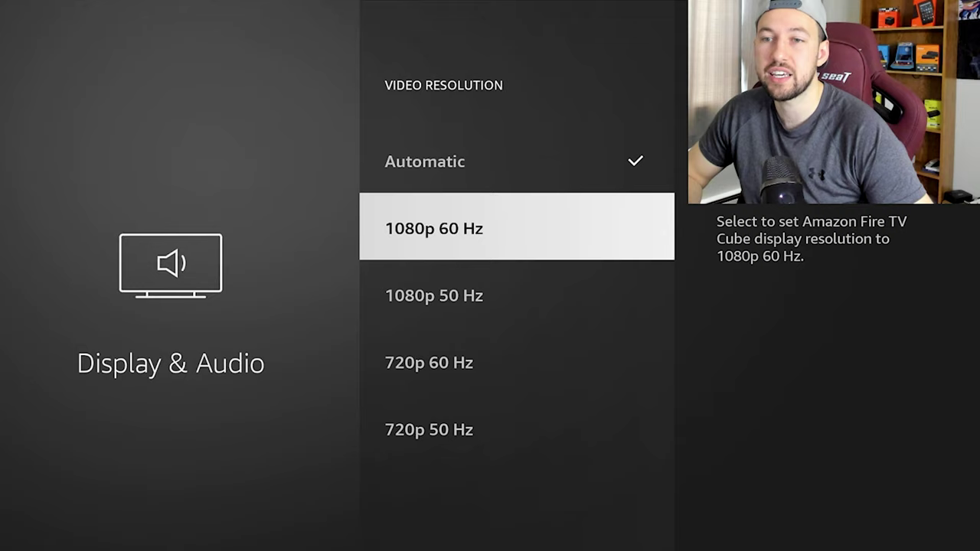
key(Down)
key(Down)
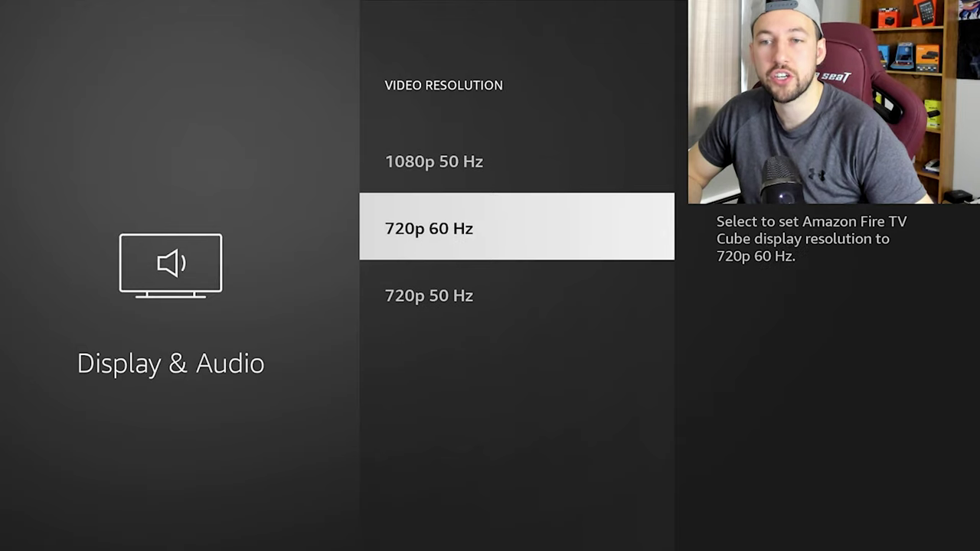
key(Down)
key(Up)
key(Up)
key(Up)
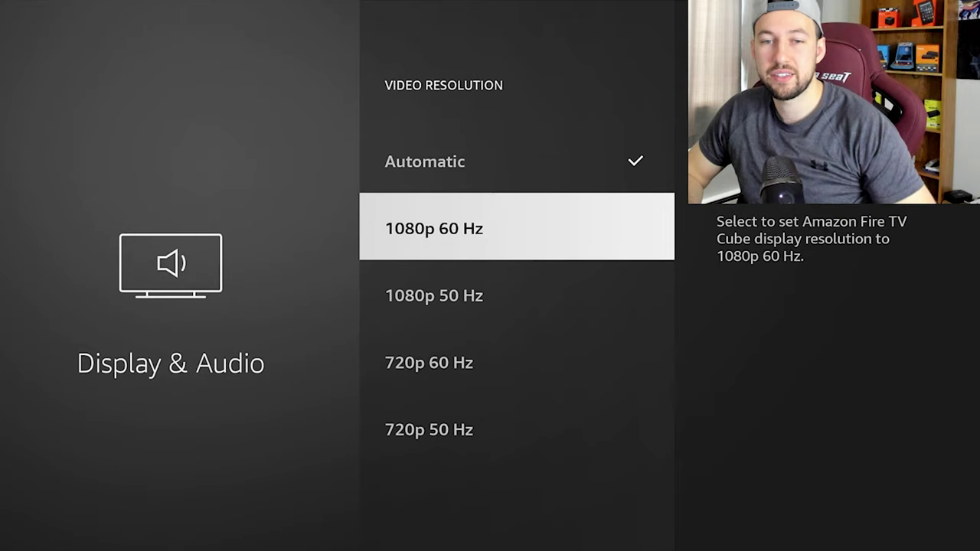
Step: Try 1080p 60 Hz, then cancel the change to keep Automatic resolution
key(Return)
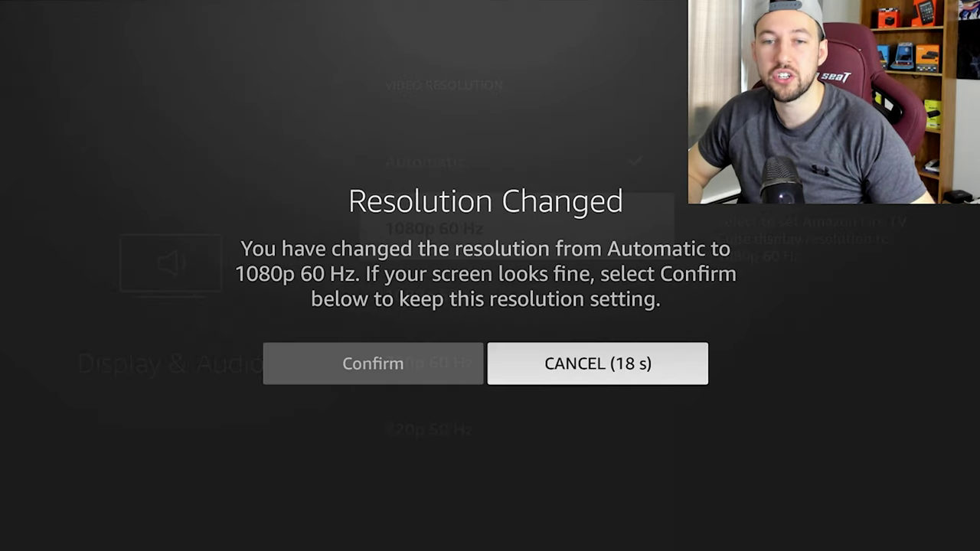
key(Return)
key(Escape)
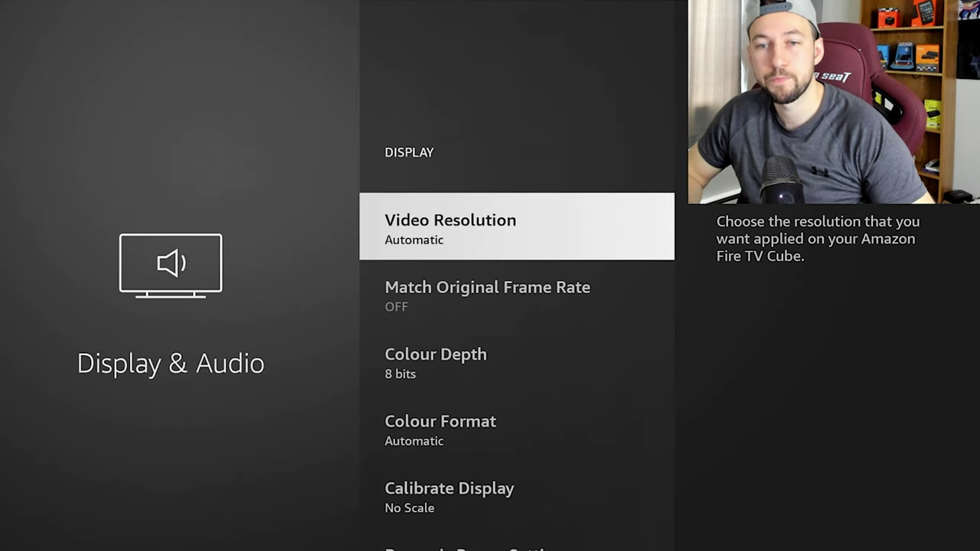
Step: Turn Match Original Frame Rate on
key(Down)
key(Return)
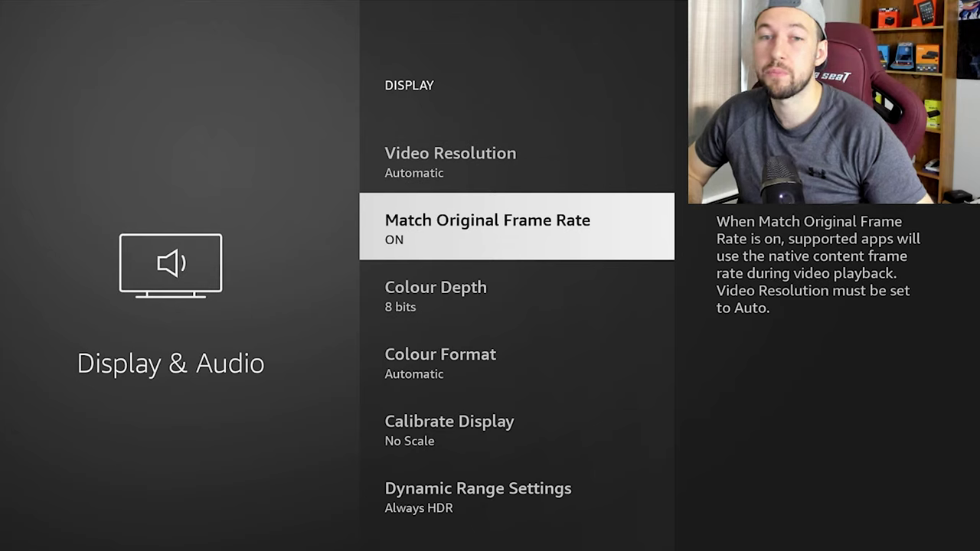
key(Up)
key(Down)
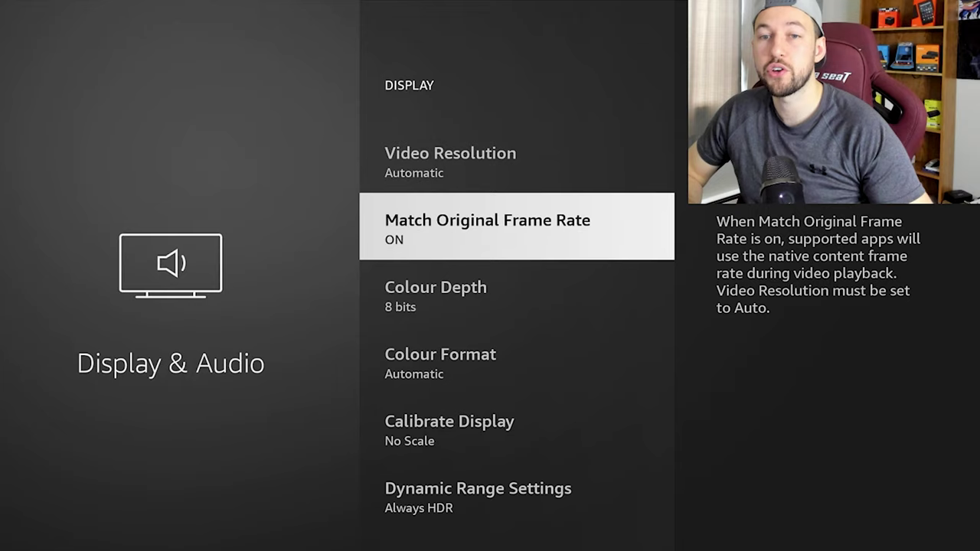
Step: Review the Colour Depth options but leave it at 8 bits
key(Down)
key(Return)
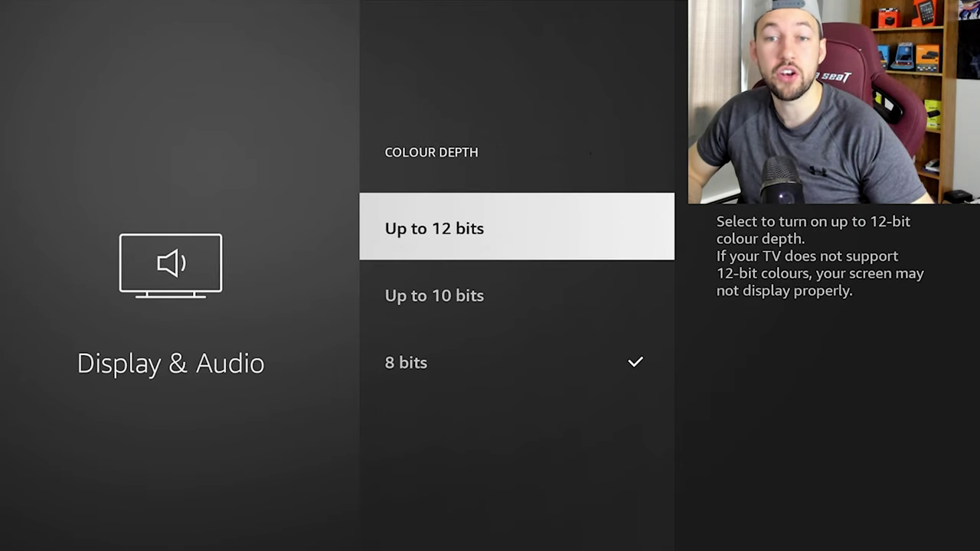
key(Down)
key(Up)
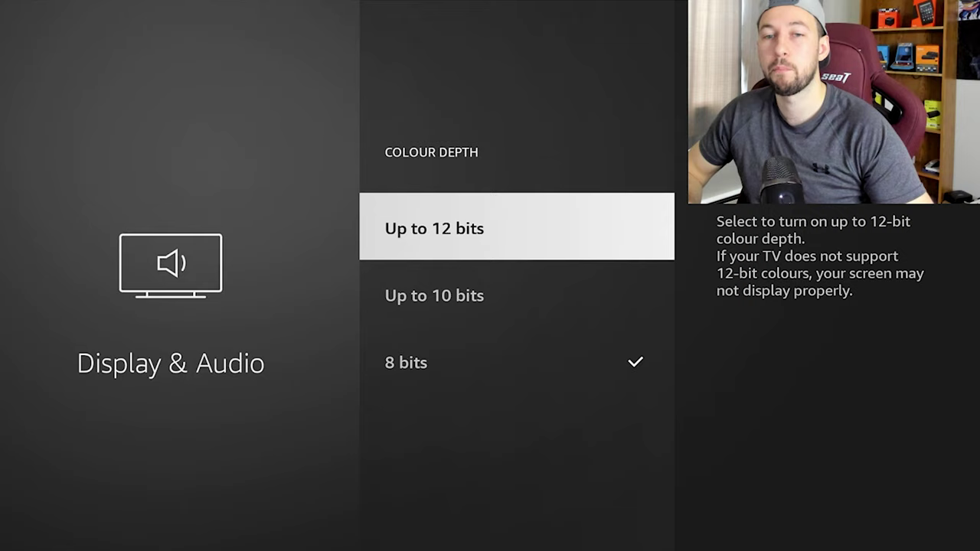
key(Return)
key(Return)
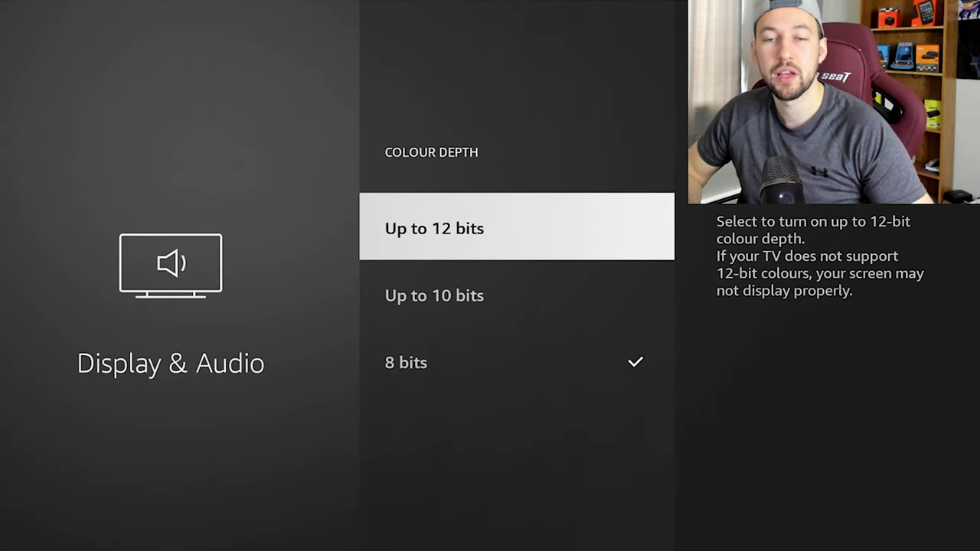
key(Down)
key(Down)
key(Up)
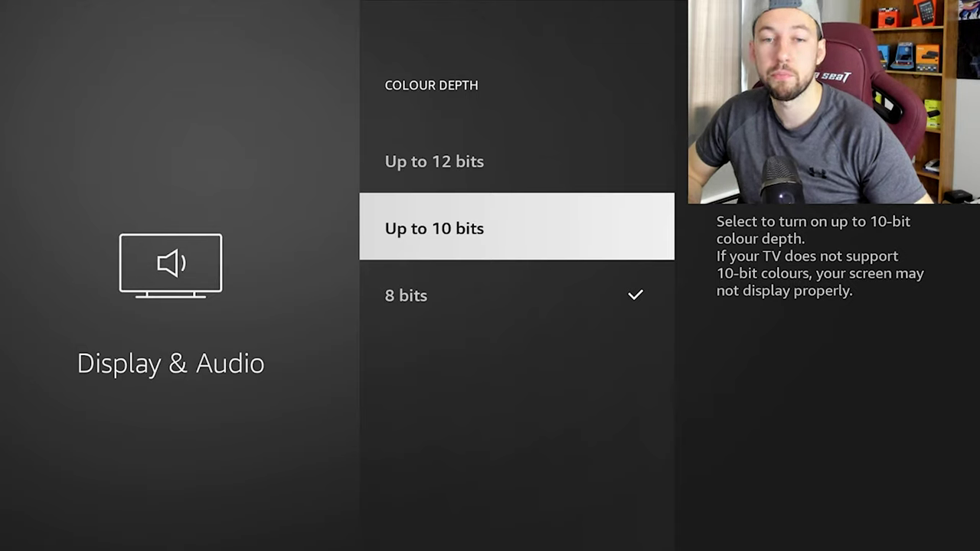
key(Escape)
Step: Check the Colour Format options, keep Automatic, and move down to Calibrate Display
key(Down)
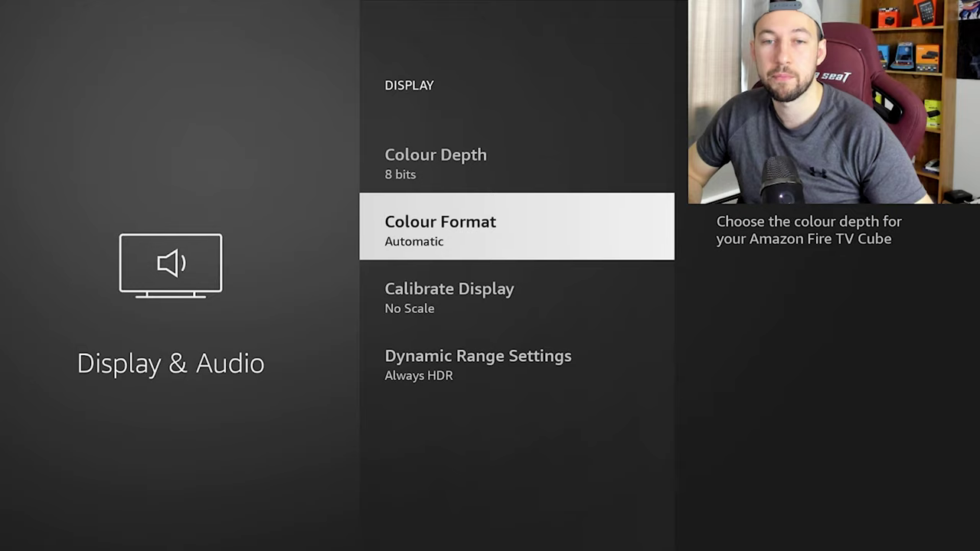
key(Return)
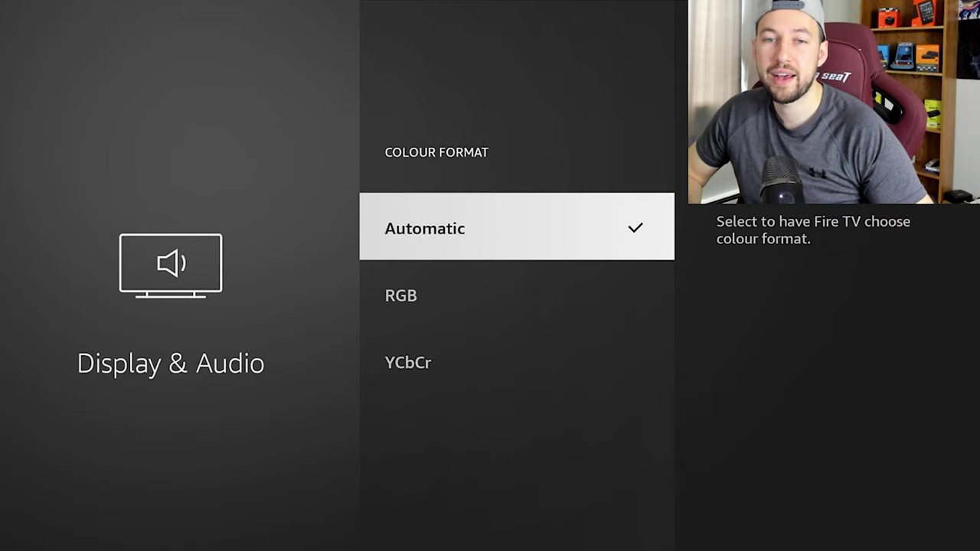
key(Down)
key(Up)
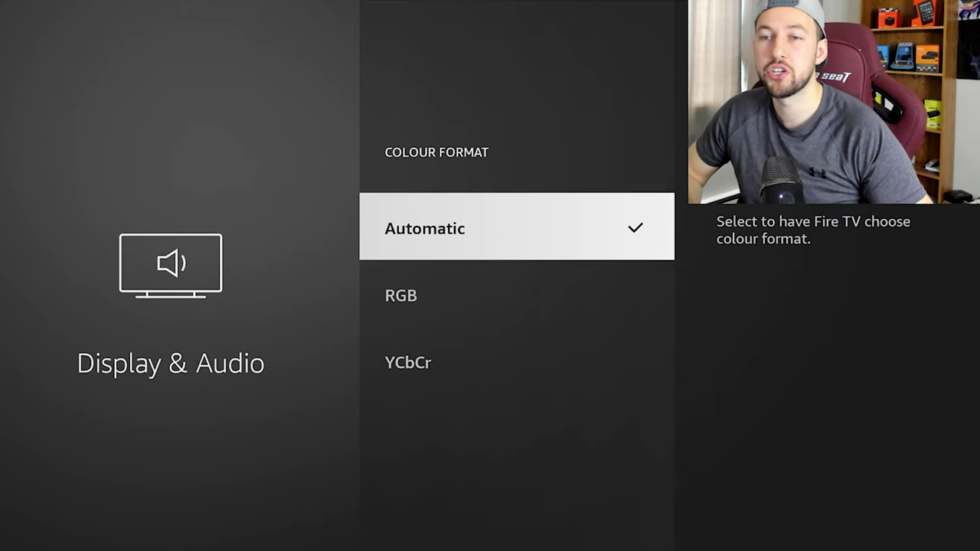
key(Escape)
key(Down)
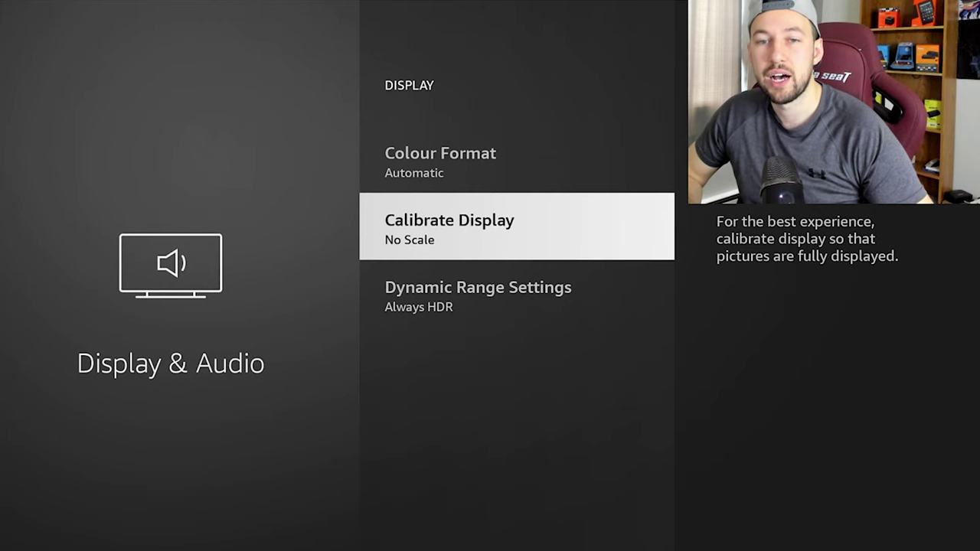
Step: Start Calibrate Display and look over its Reset, Cancel and Accept buttons
key(Return)
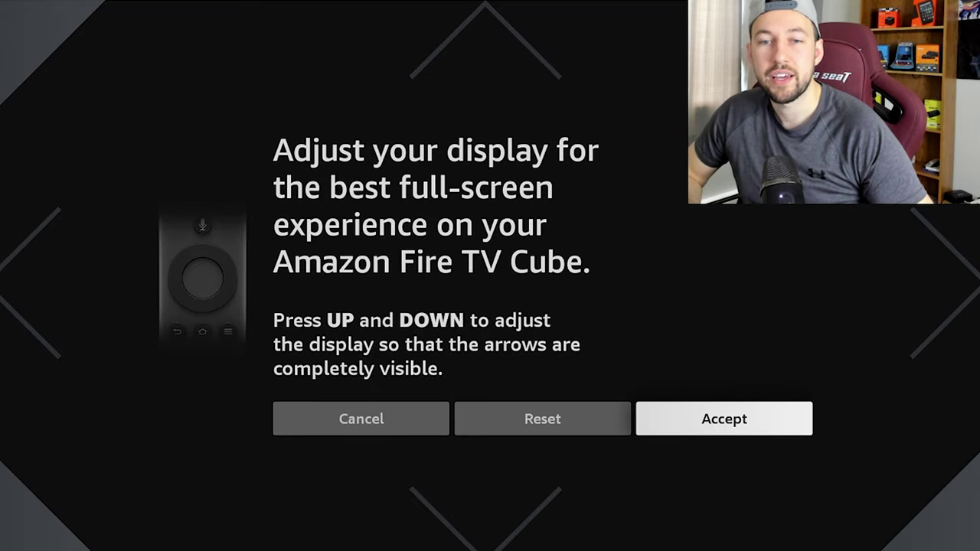
key(Left)
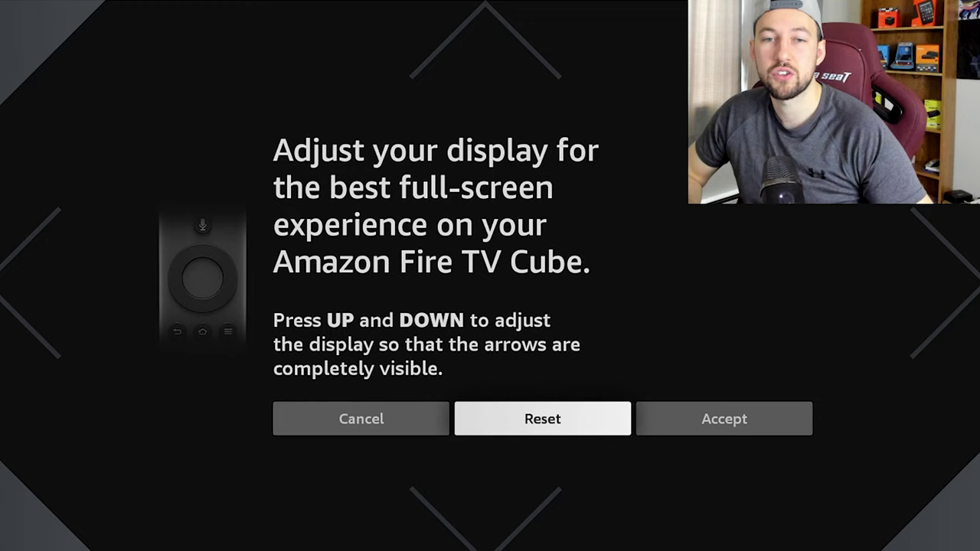
key(Left)
key(Right)
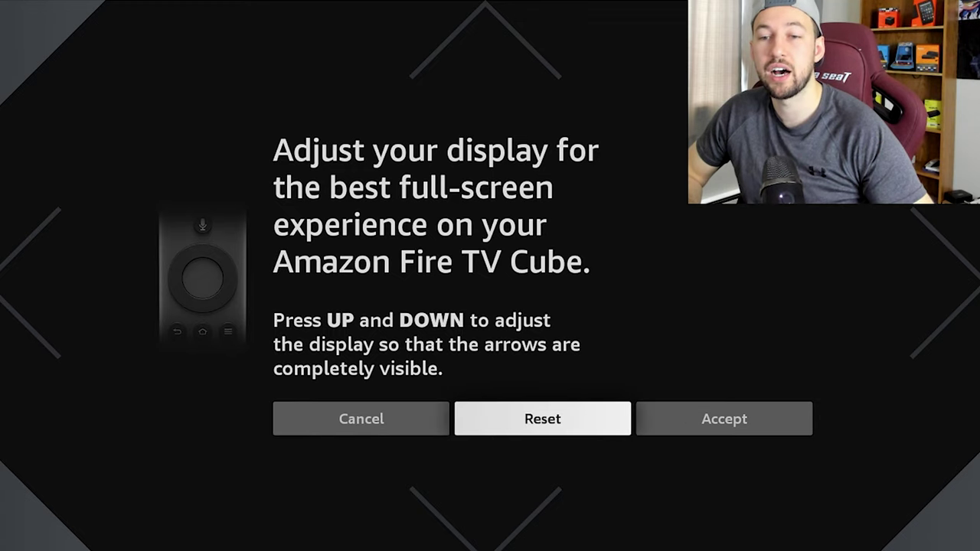
key(Right)
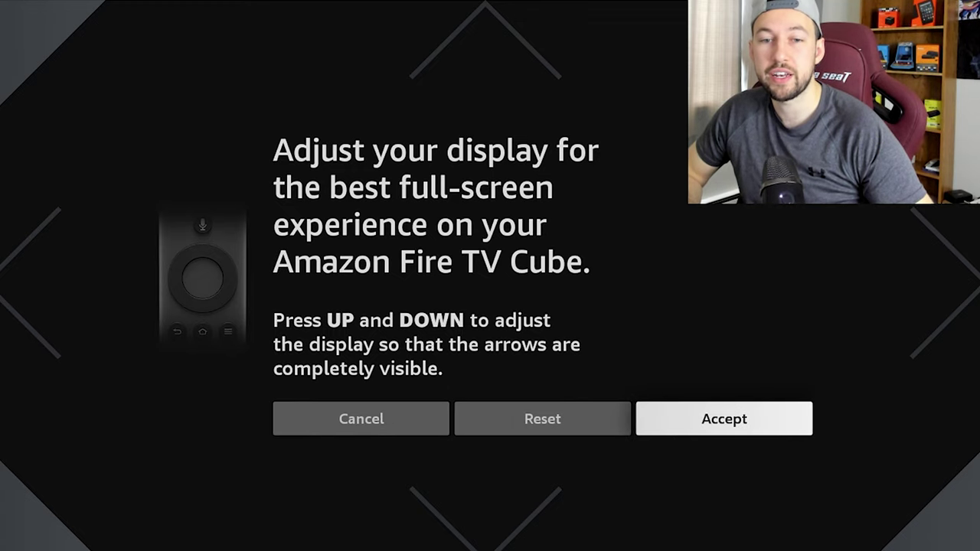
Step: Resize the picture until the edge arrows are fully visible, then accept the calibration
key(Down)
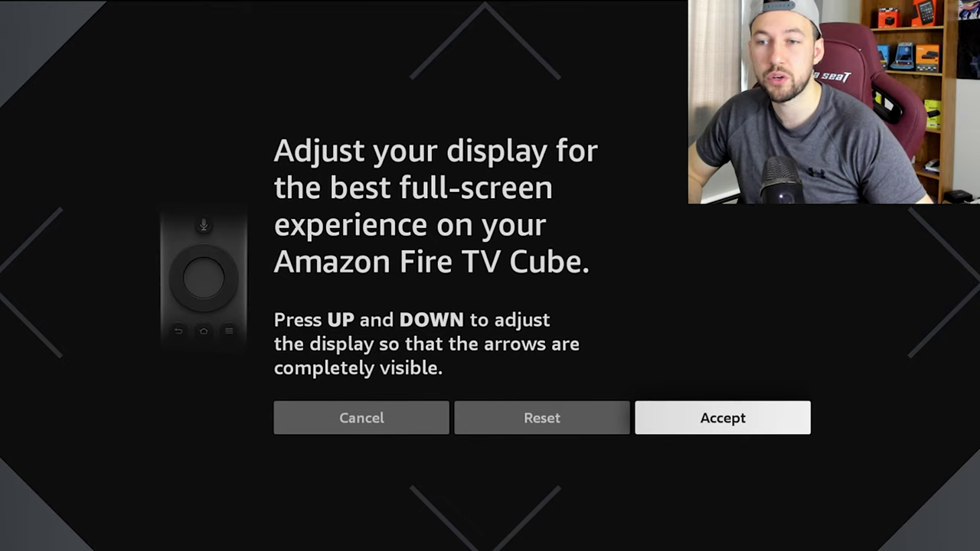
key(Up)
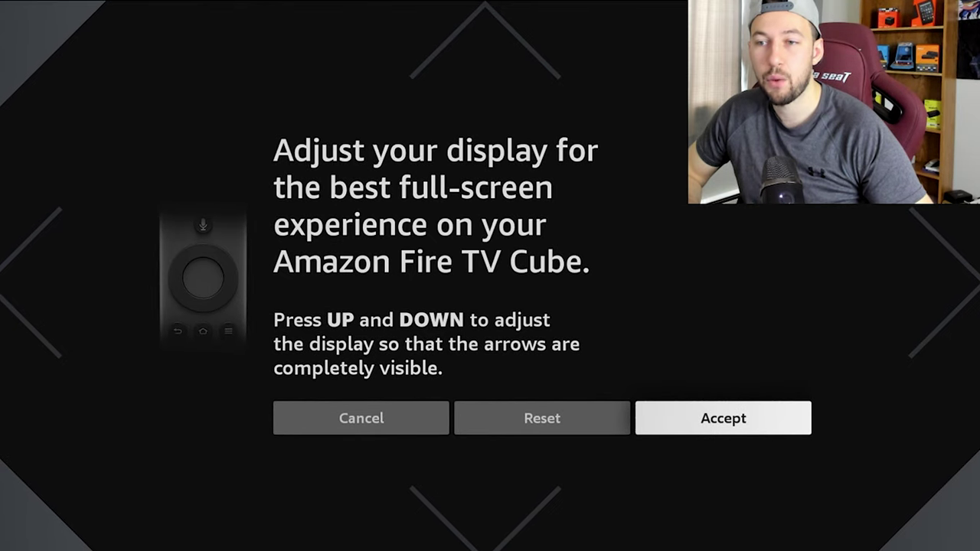
key(Down)
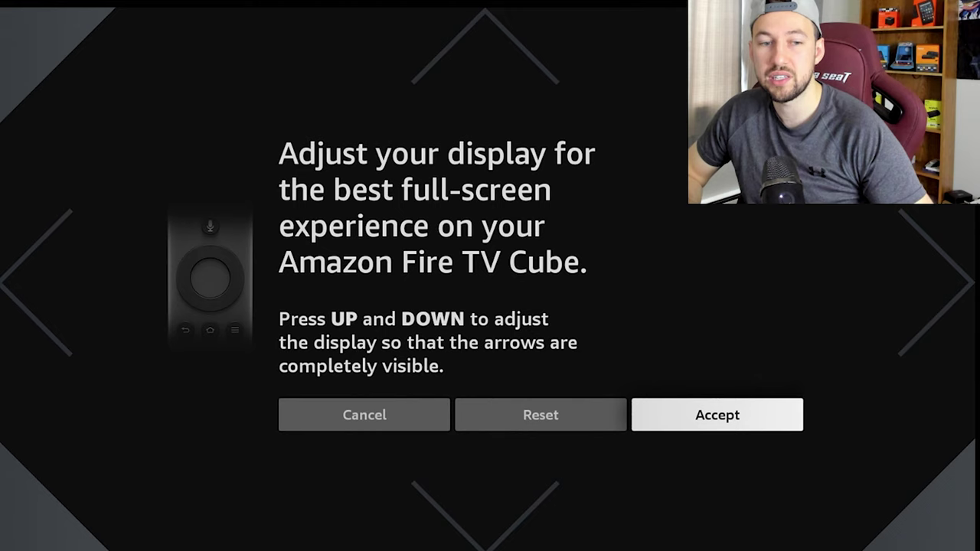
key(Down)
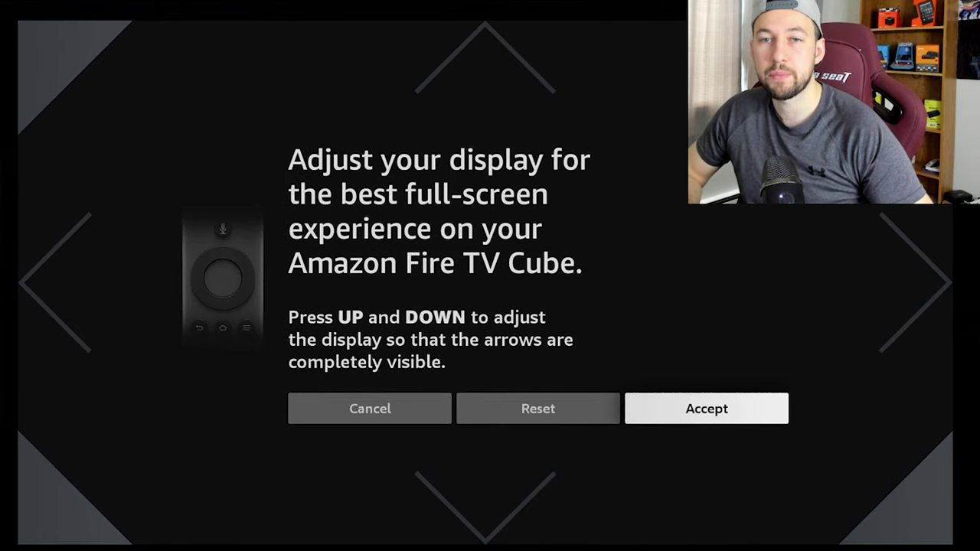
key(Down)
key(Down)
key(Down)
key(Down)
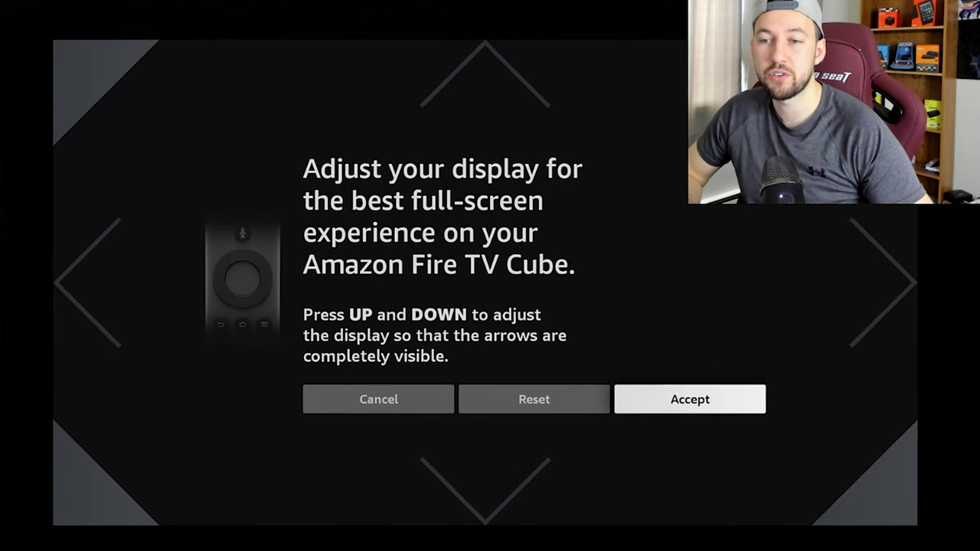
key(Up)
key(Up)
key(Up)
key(Up)
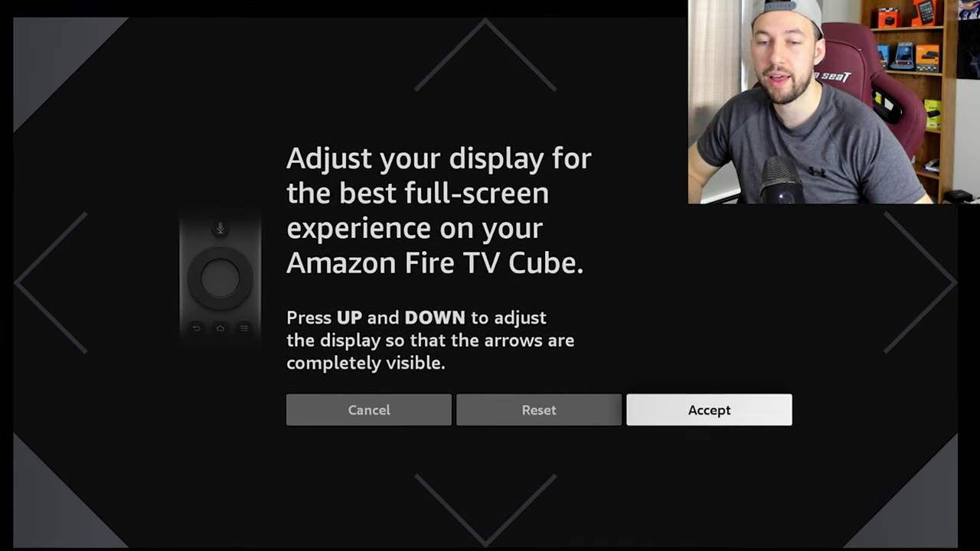
key(Up)
key(Up)
key(Up)
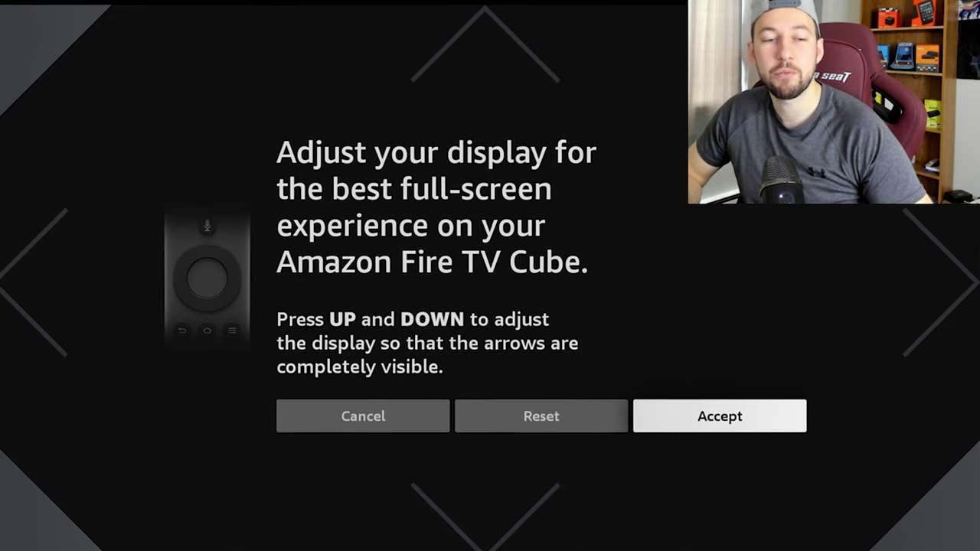
key(Up)
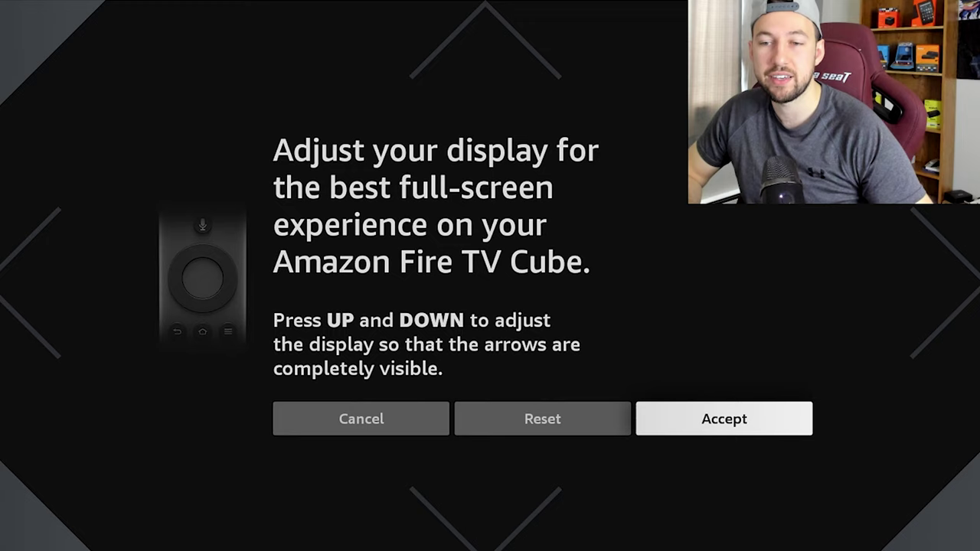
key(Return)
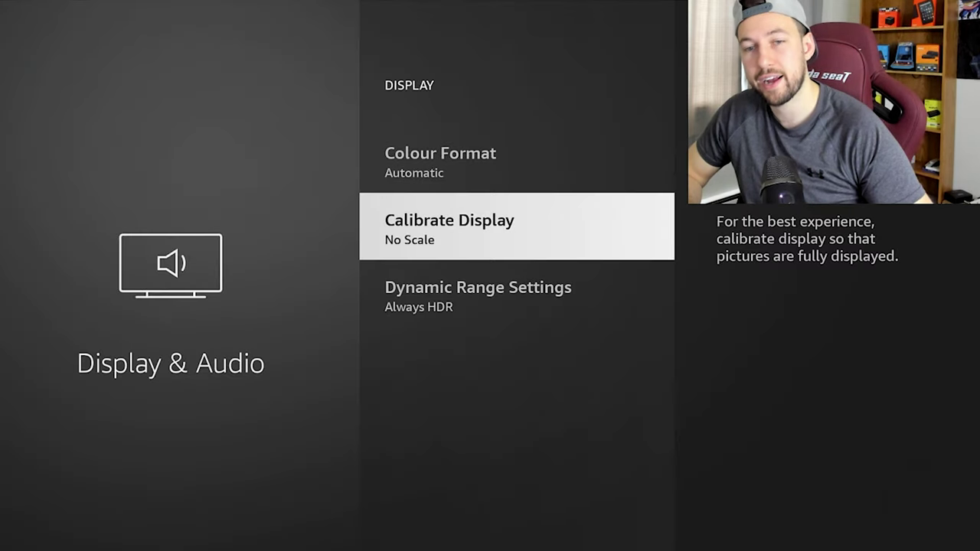
Step: Check Dynamic Range Settings, leaving it at Always HDR
key(Down)
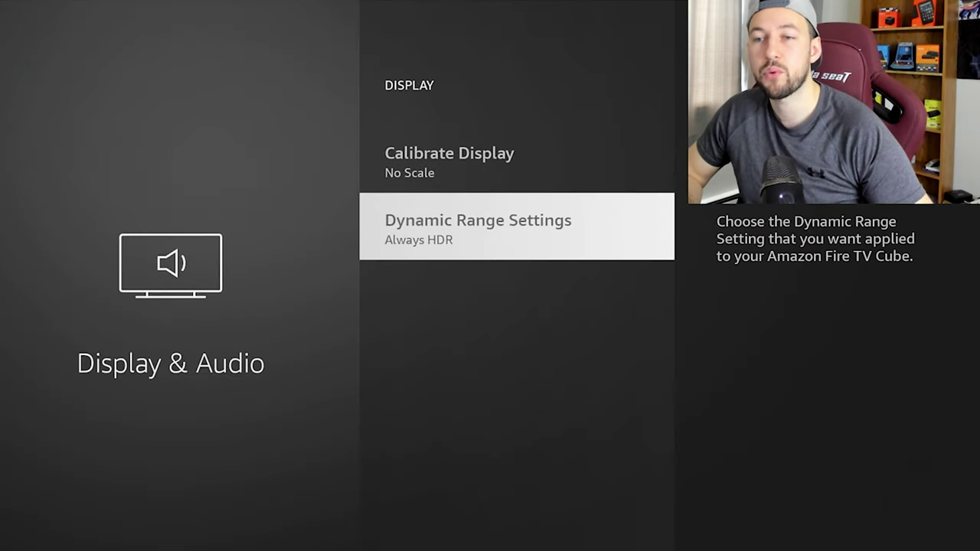
key(Return)
key(Escape)
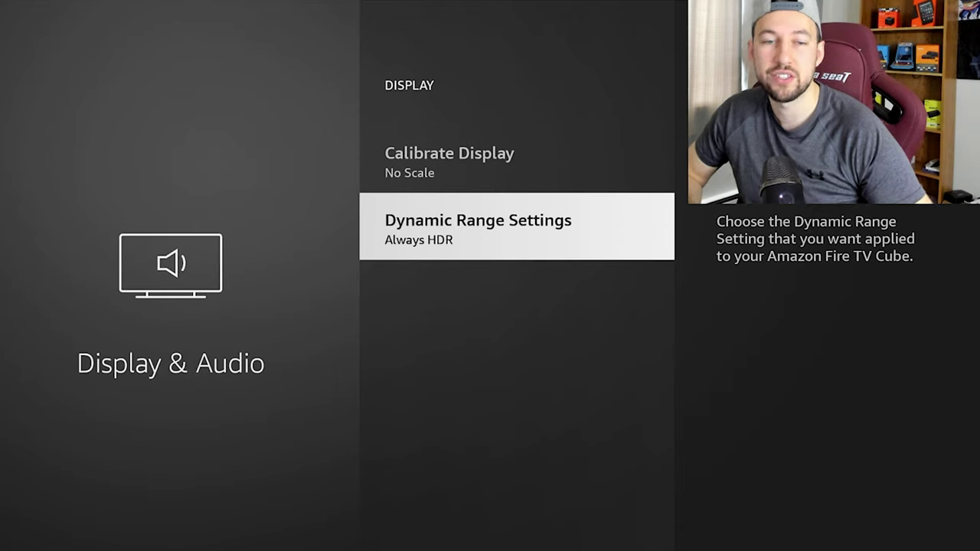
key(Escape)
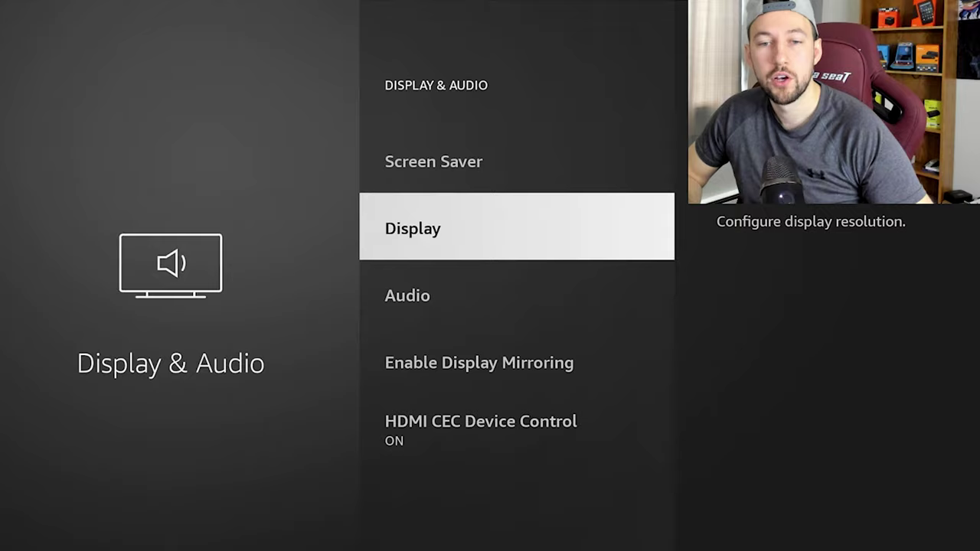
key(Escape)
Step: Review Audio > Advanced Audio, keeping Volume Leveller and Dialogue Enhancer off, then back out
key(Return)
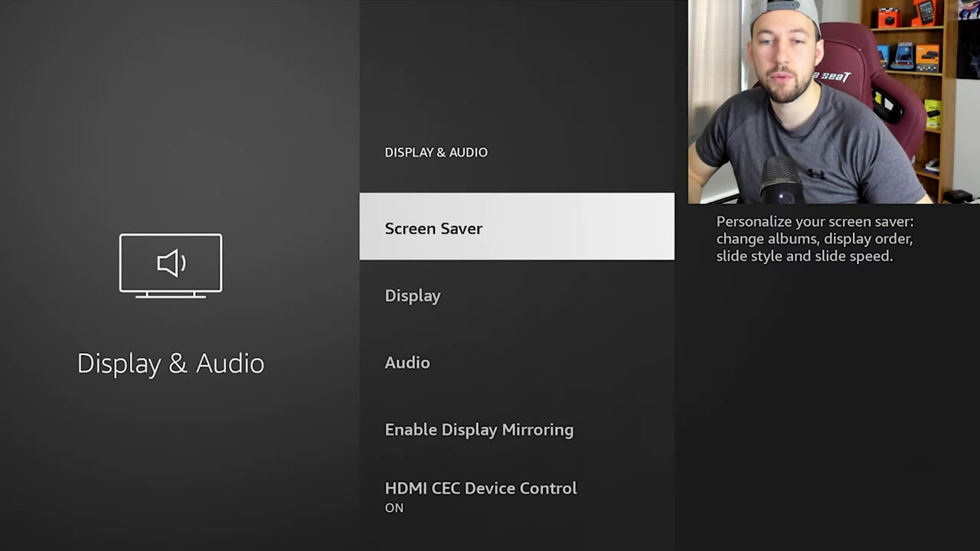
key(Down)
key(Down)
key(Down)
key(Up)
key(Return)
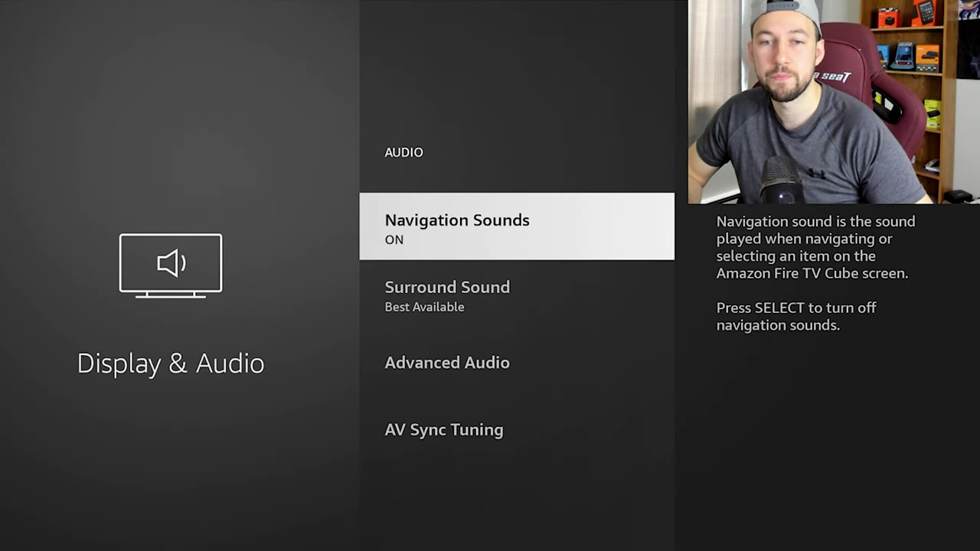
key(Down)
key(Down)
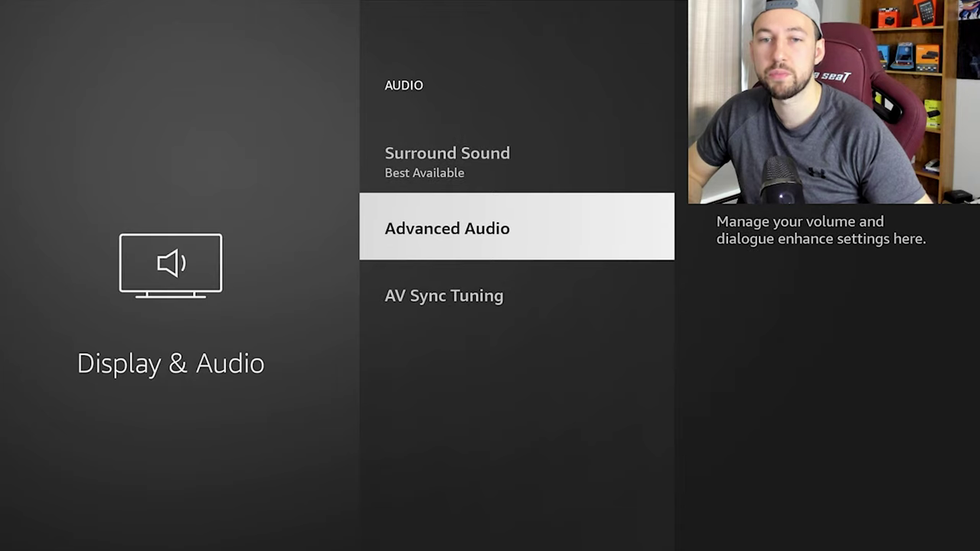
key(Return)
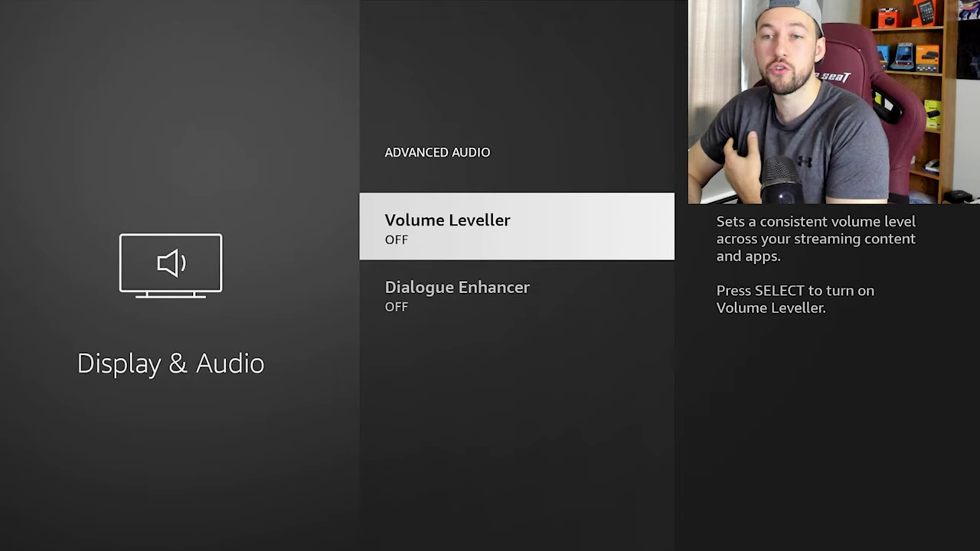
key(Down)
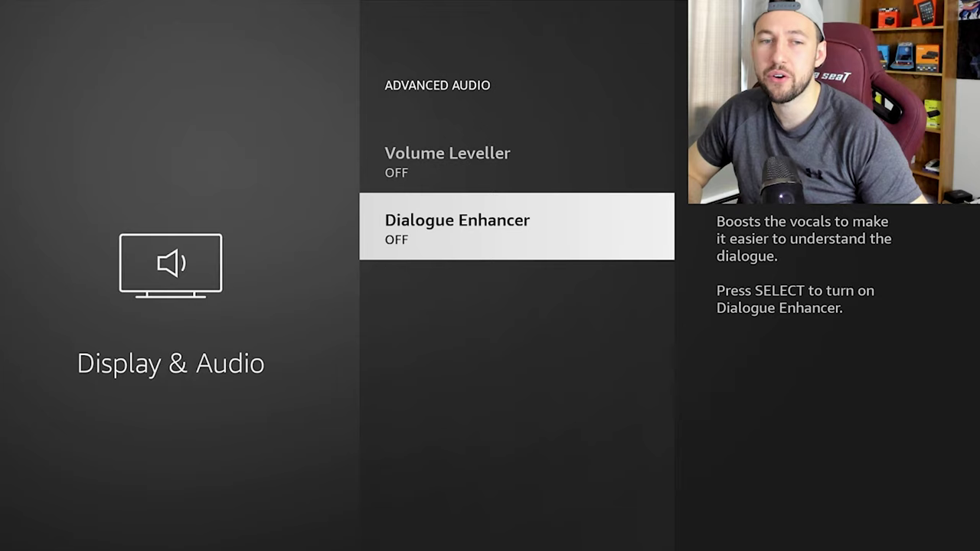
key(Up)
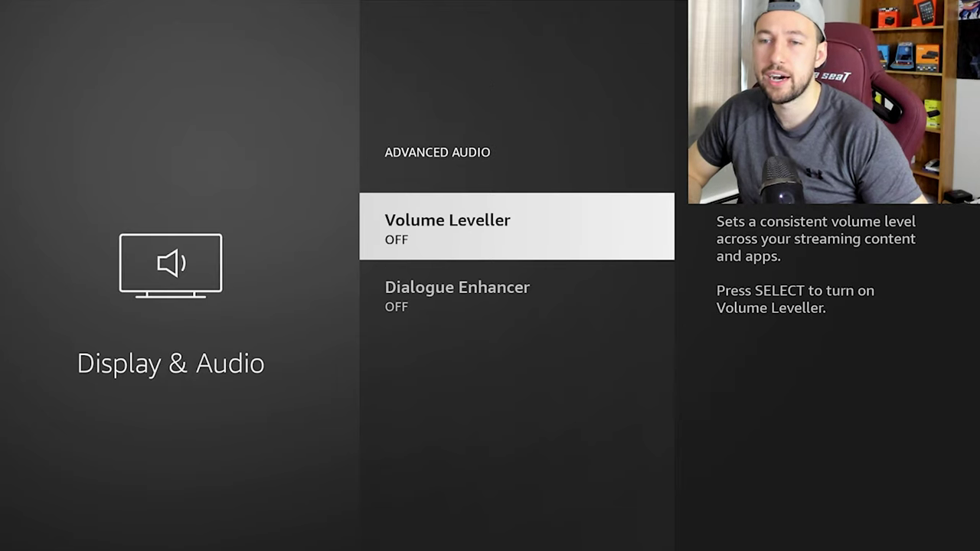
key(Escape)
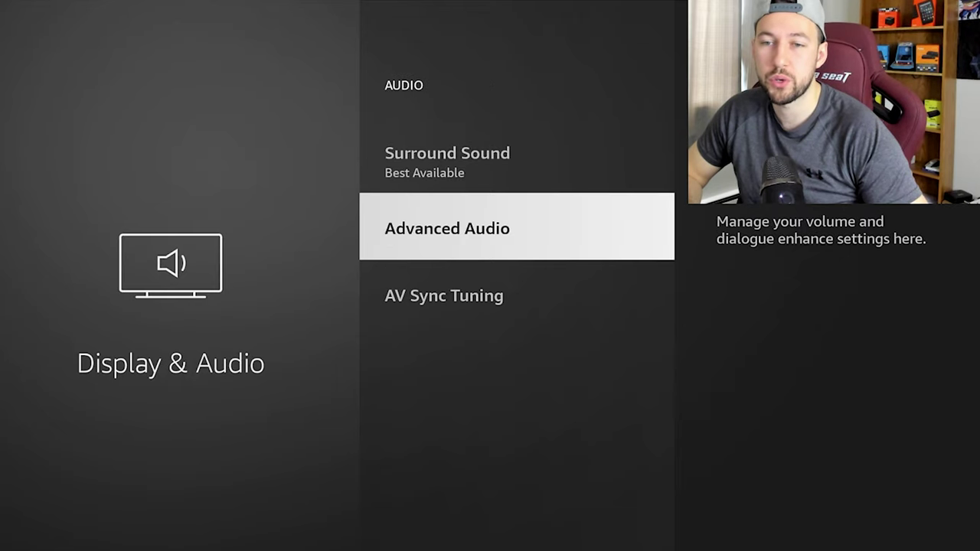
key(Return)
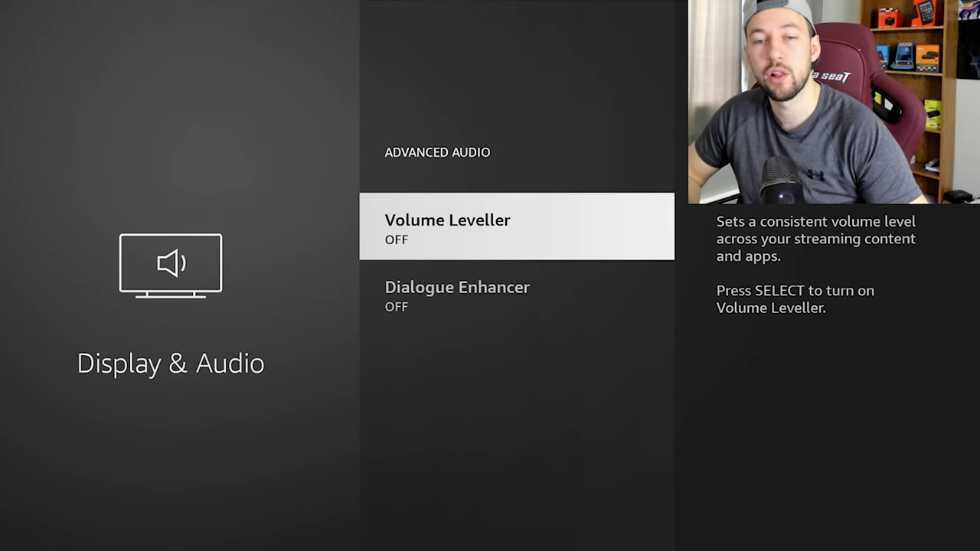
key(Escape)
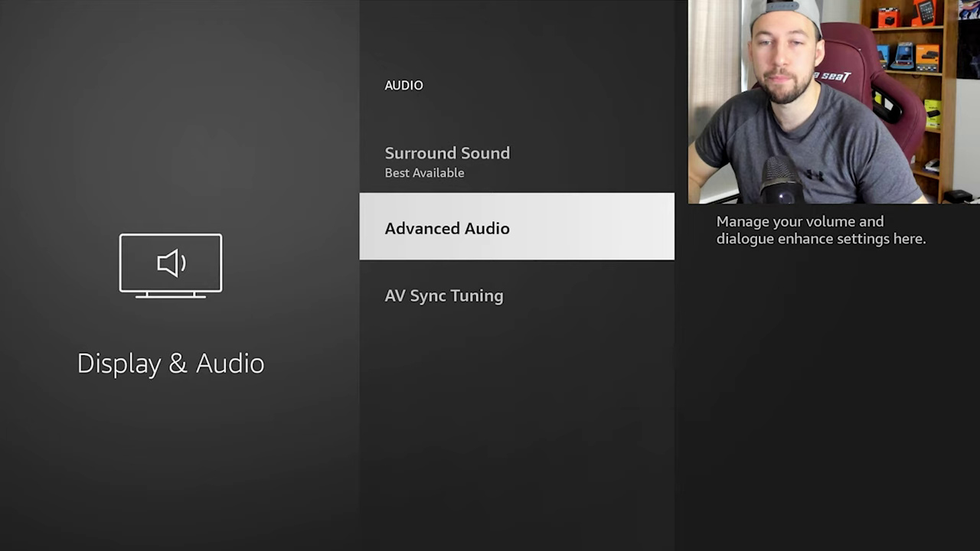
key(Escape)
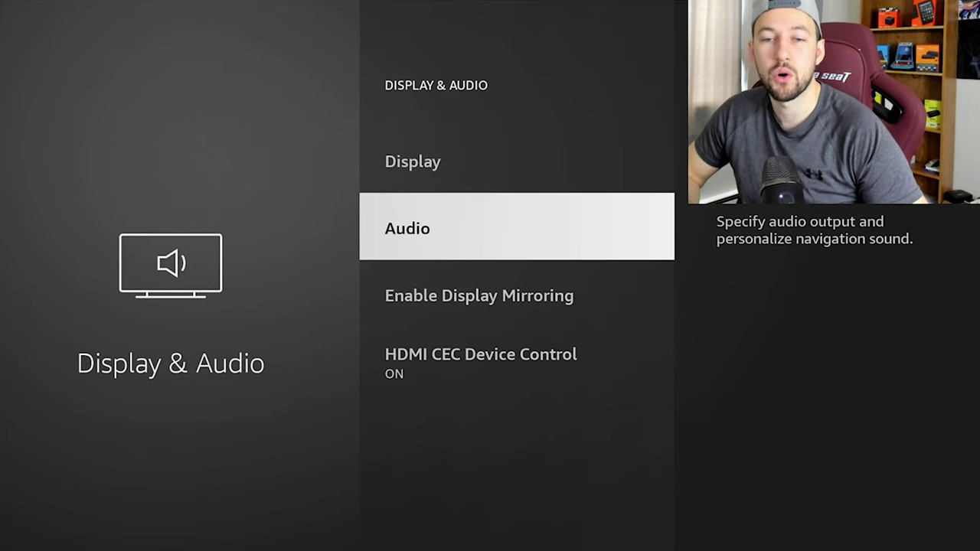
Step: Open Applications settings and scroll past Amazon Photos, Silk Browser and Appstore to Manage Installed Applications
key(Down)
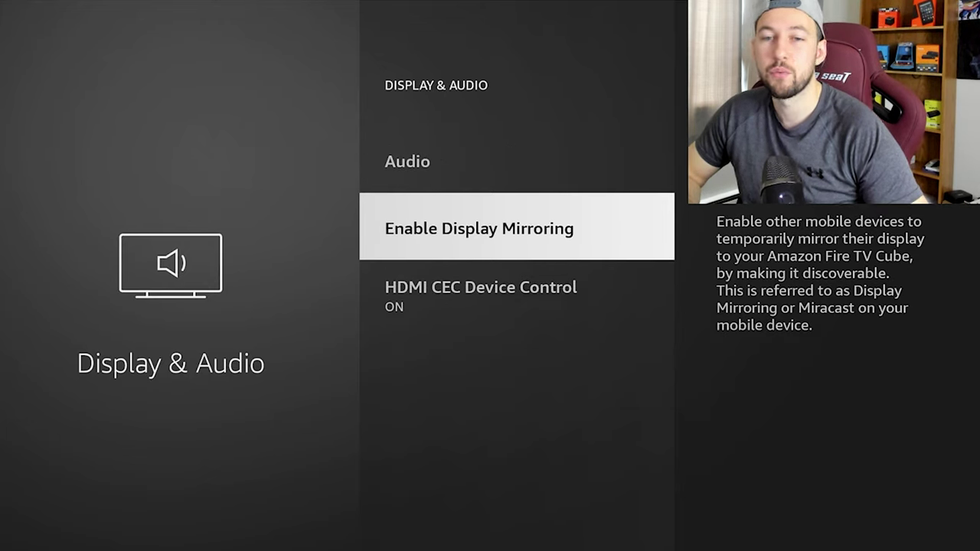
key(Escape)
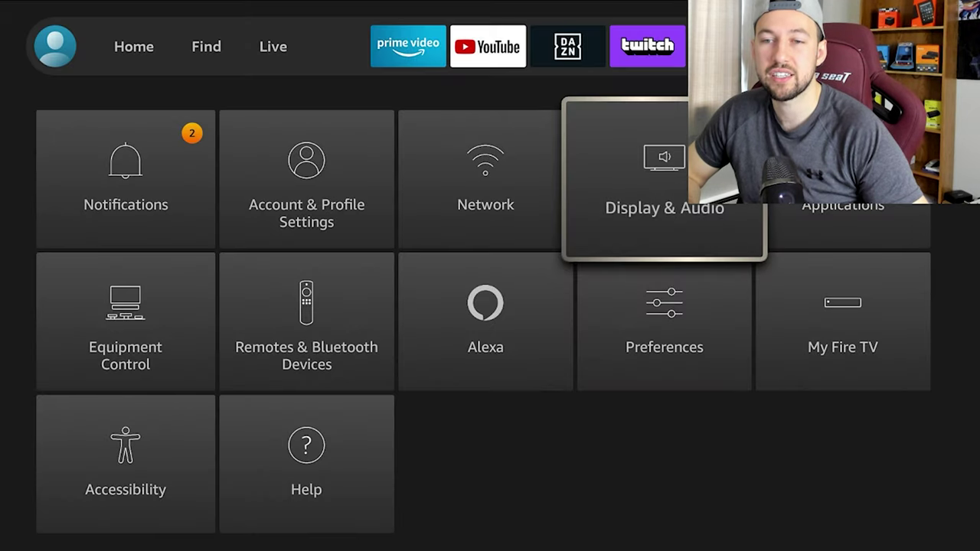
key(Right)
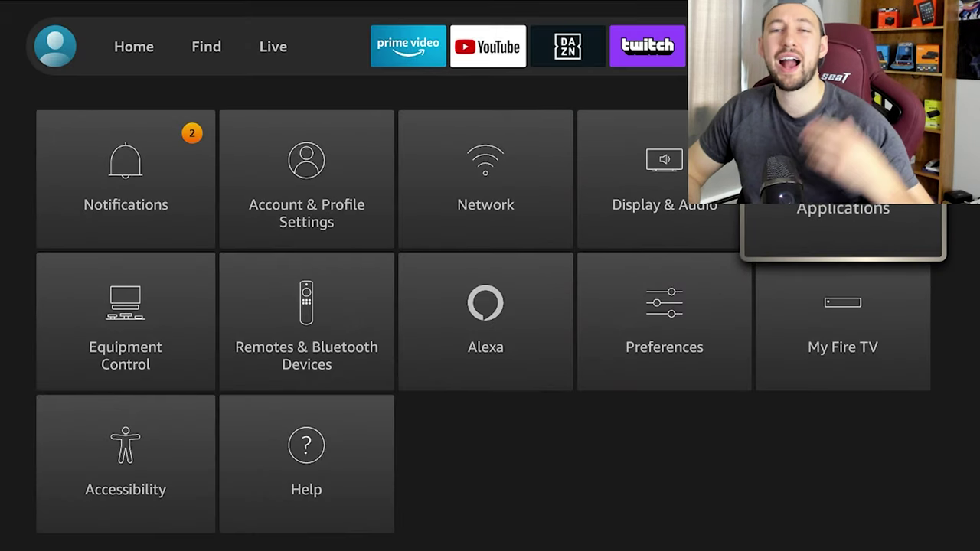
key(Return)
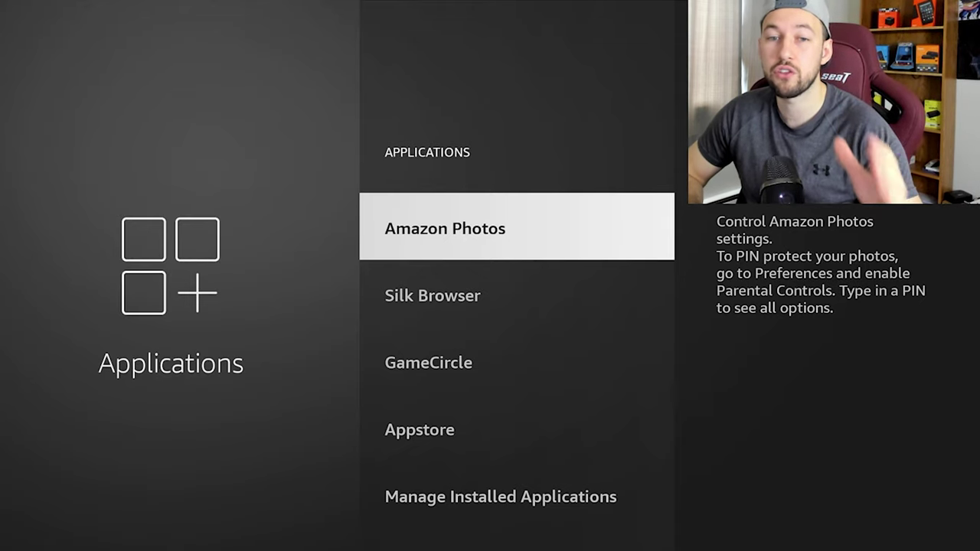
key(Down)
key(Up)
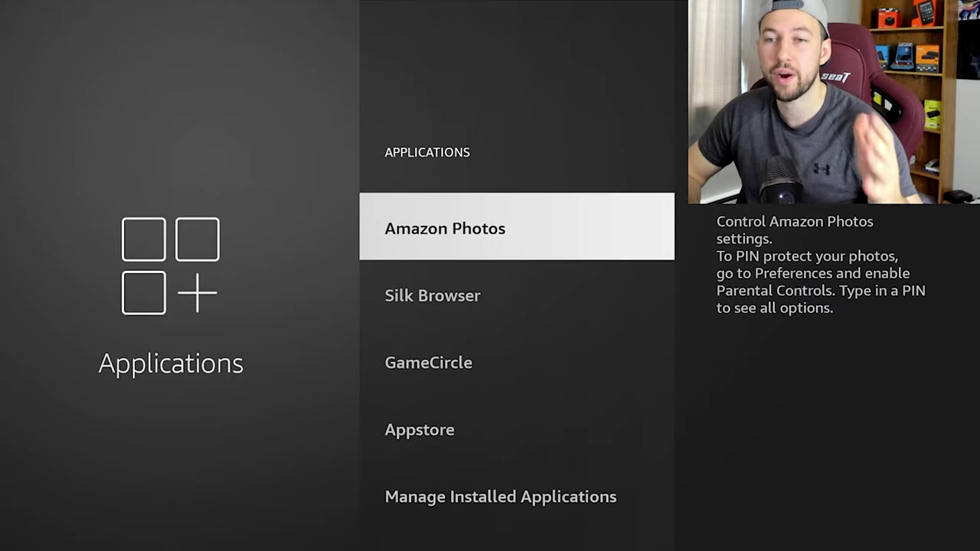
key(Down)
key(Down)
key(Down)
key(Up)
key(Up)
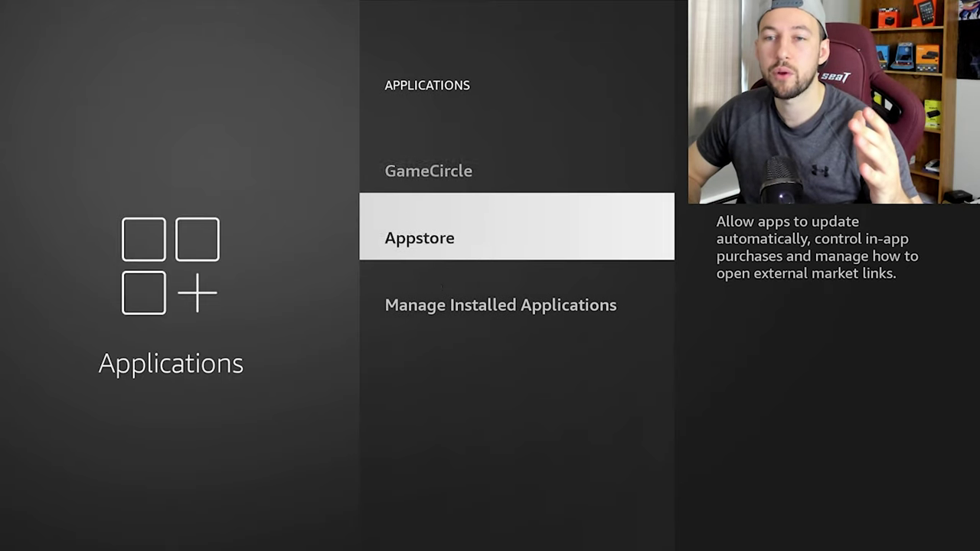
key(Down)
key(Down)
key(Down)
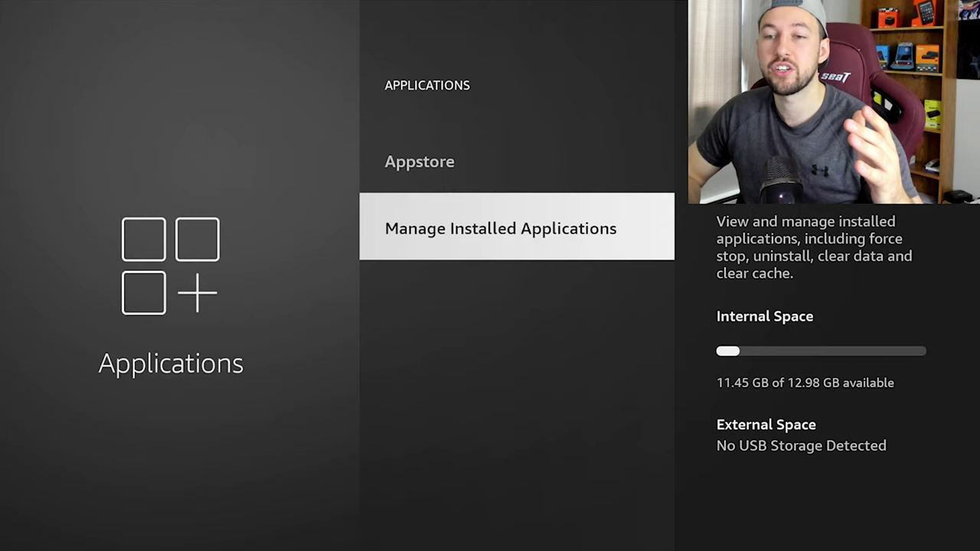
key(Return)
Step: Clear the Downloader app's cache to 0 B
key(Escape)
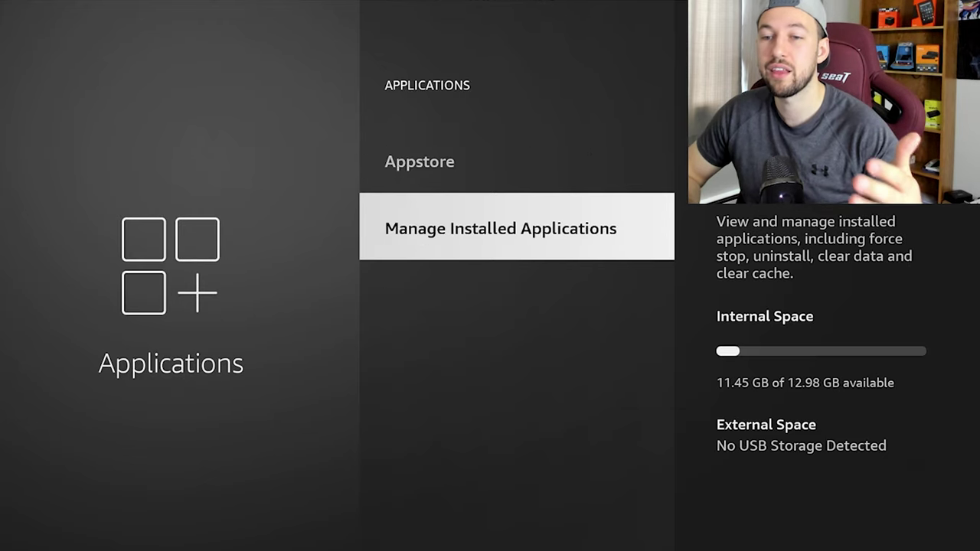
key(Return)
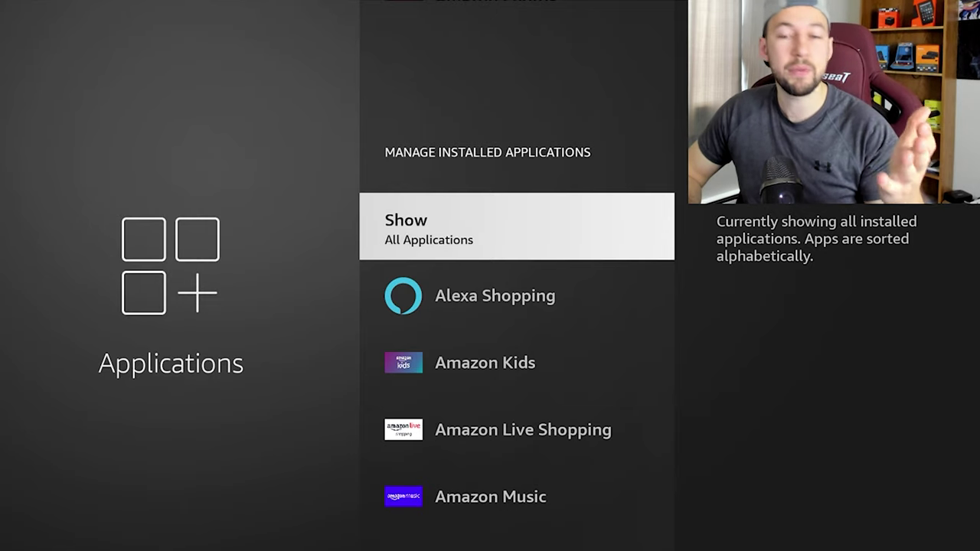
key(Down)
key(Down)
key(Down)
key(Down)
key(Down)
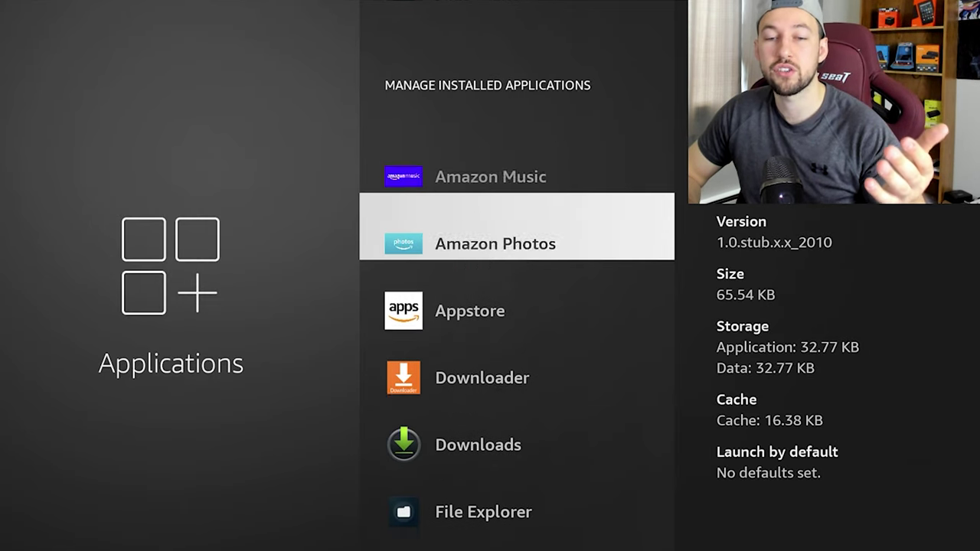
key(Down)
key(Down)
key(Return)
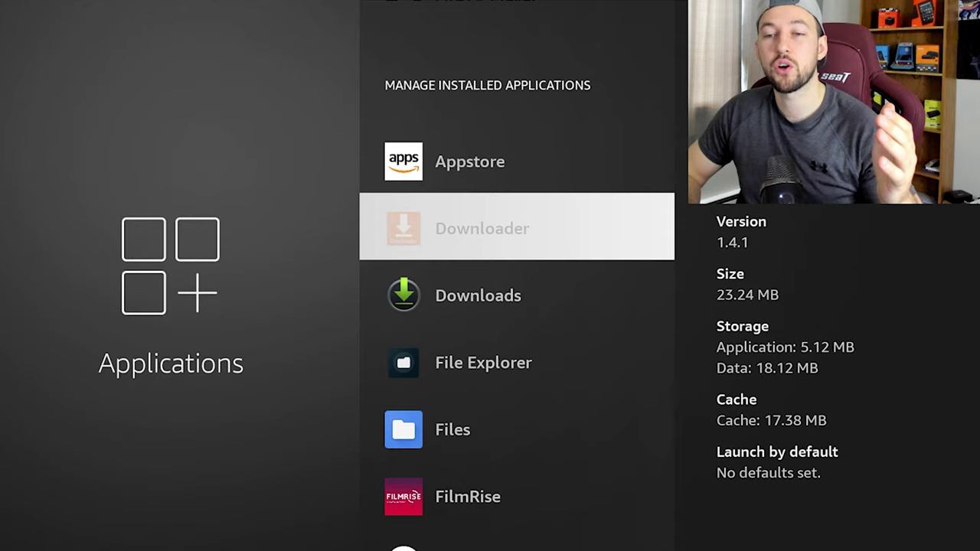
key(Down)
key(Down)
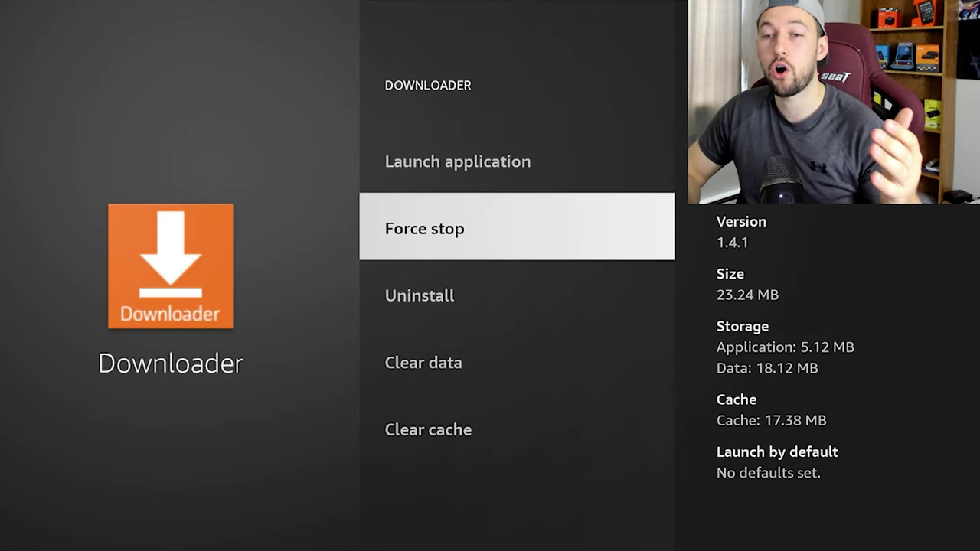
key(Escape)
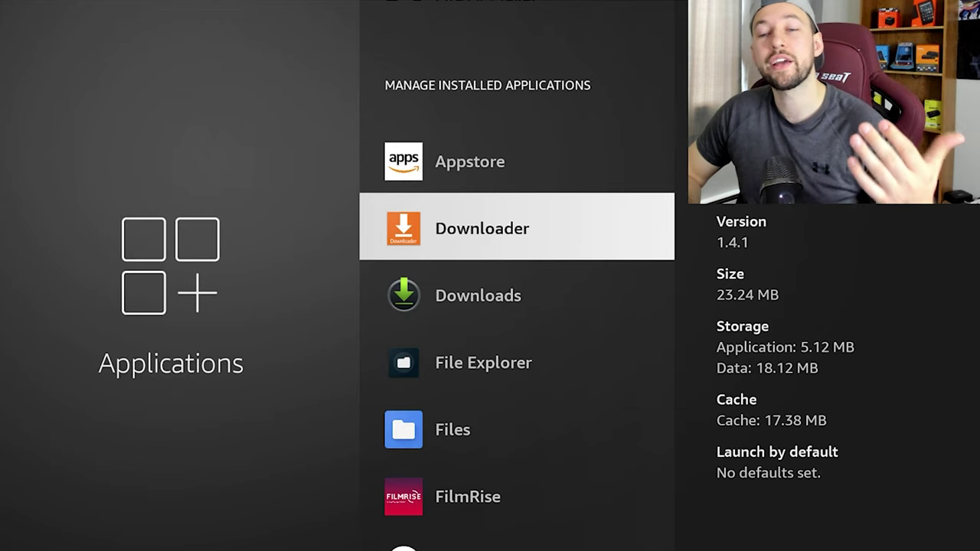
key(Return)
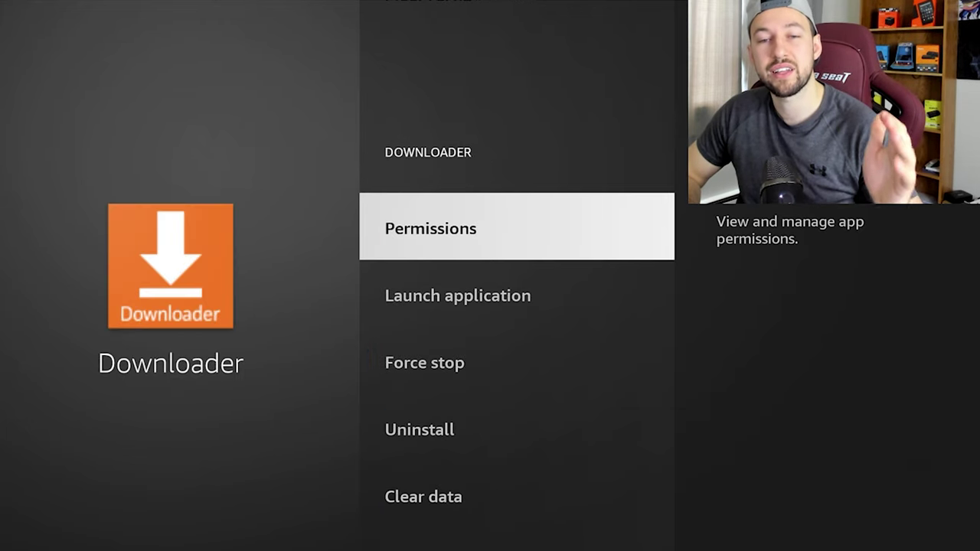
key(Down)
key(Down)
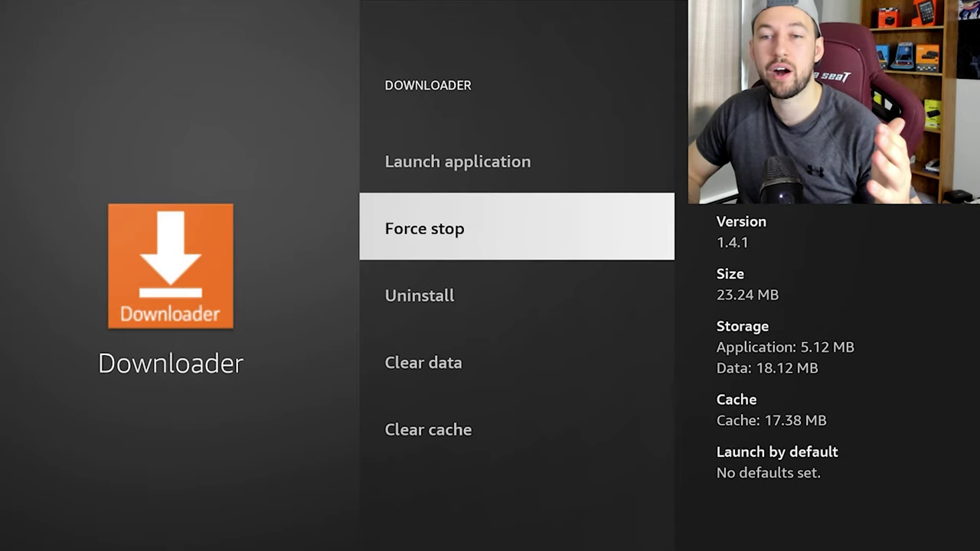
key(Down)
key(Down)
key(Down)
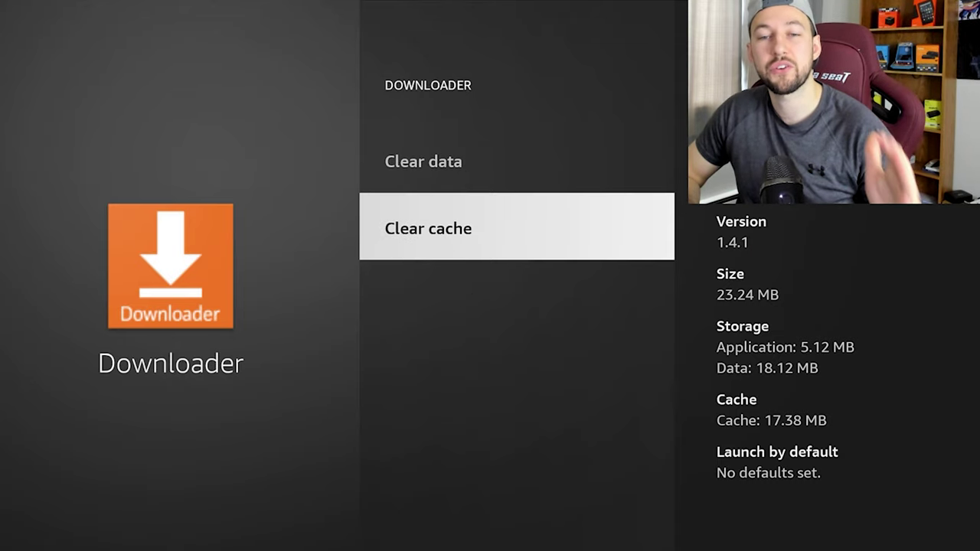
key(Return)
key(Up)
key(Up)
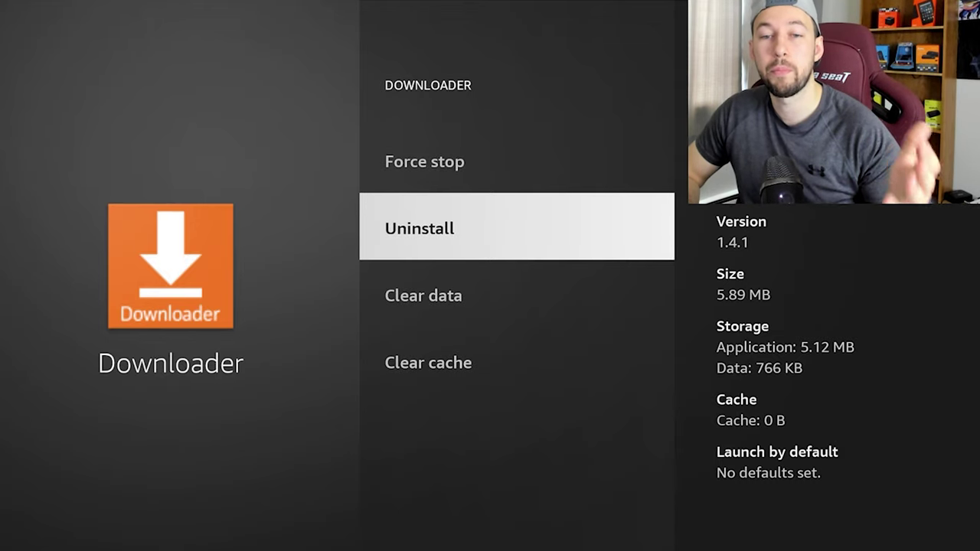
key(Escape)
Step: Clear the FilmRise app's cache to 0 B and return to the installed apps list
key(Down)
key(Down)
key(Down)
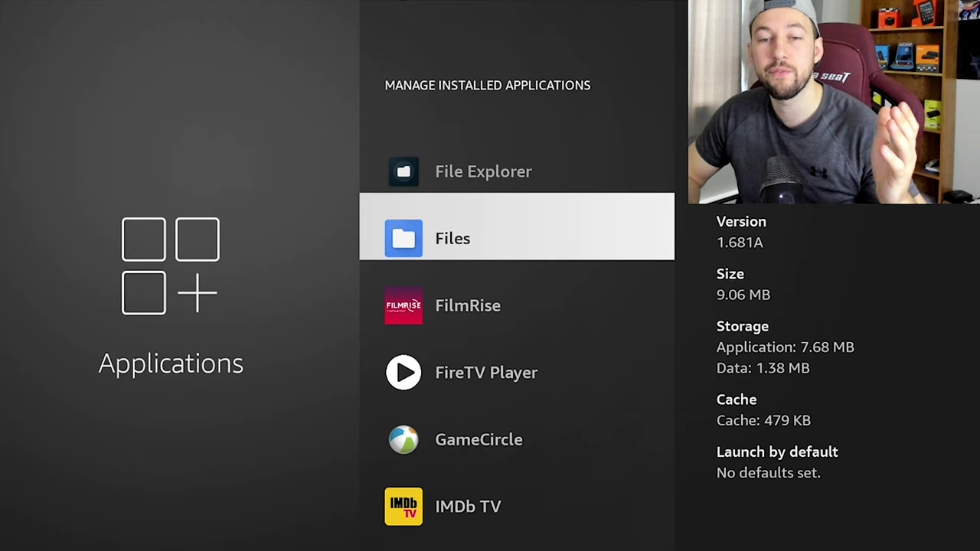
key(Down)
key(Return)
key(Down)
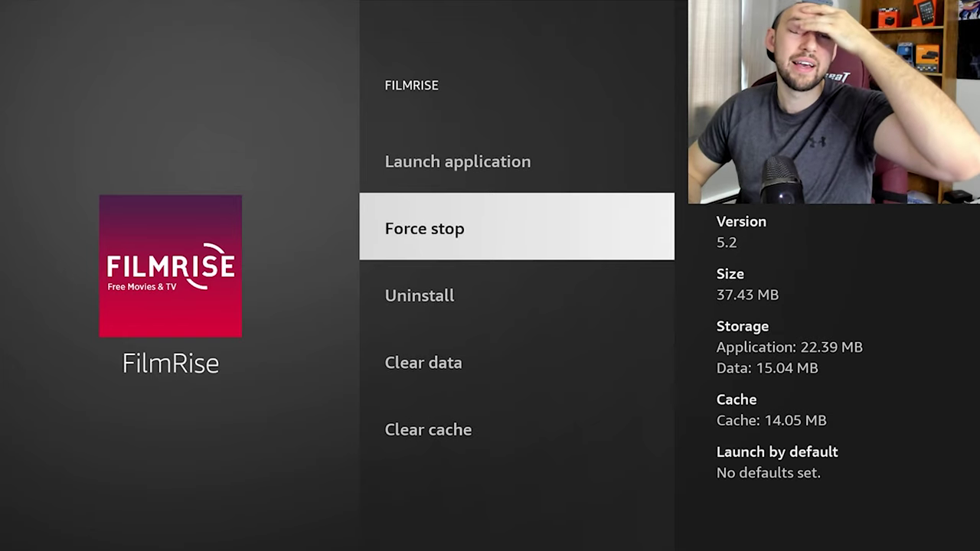
key(Down)
key(Down)
key(Down)
key(Return)
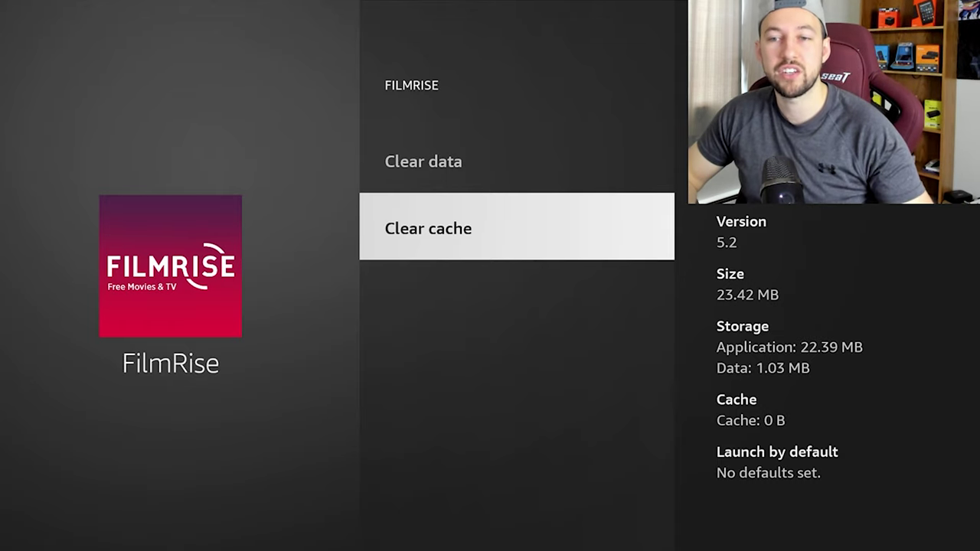
key(Escape)
Step: Go back to Applications and open Appstore settings, showing In-App Purchases and Notifications ON
key(Down)
key(Down)
key(Down)
key(Down)
key(Down)
key(Down)
key(Down)
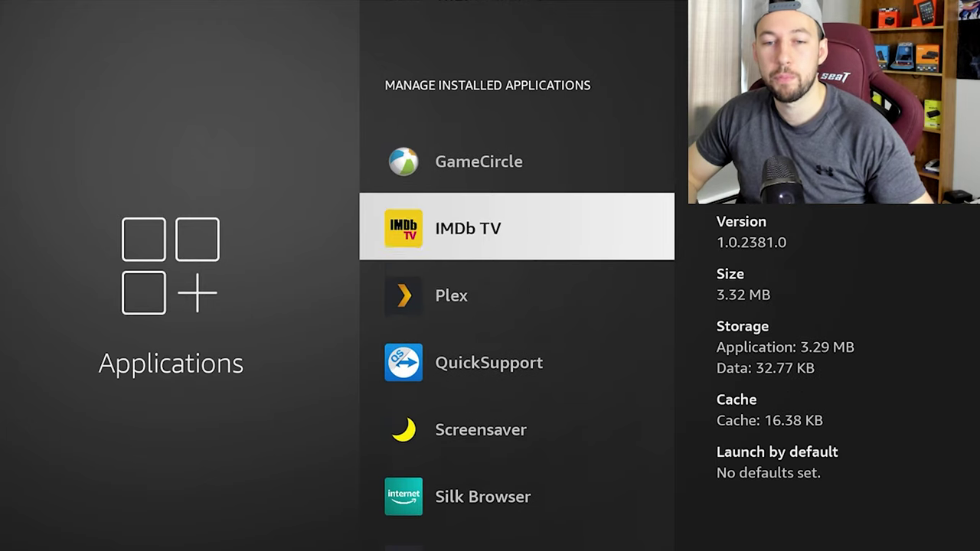
key(Escape)
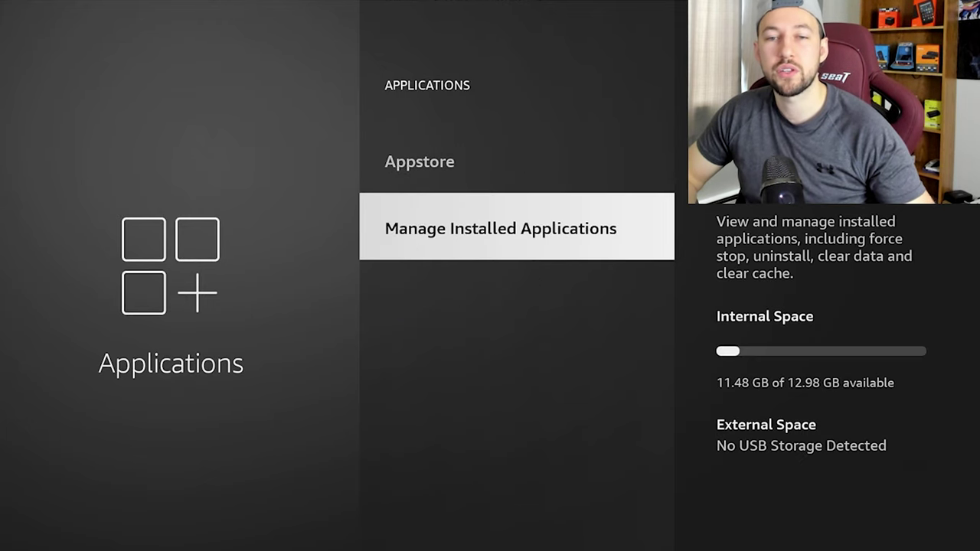
key(Up)
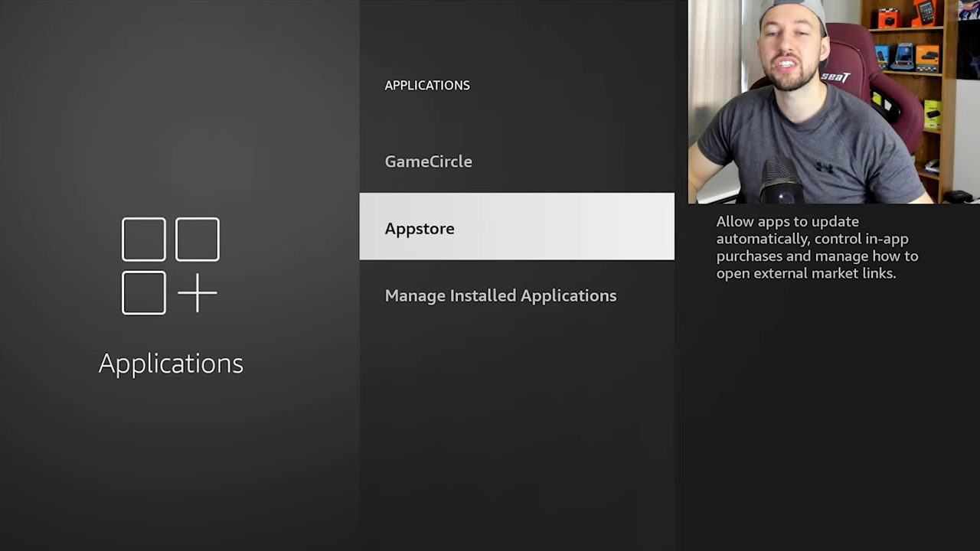
key(Down)
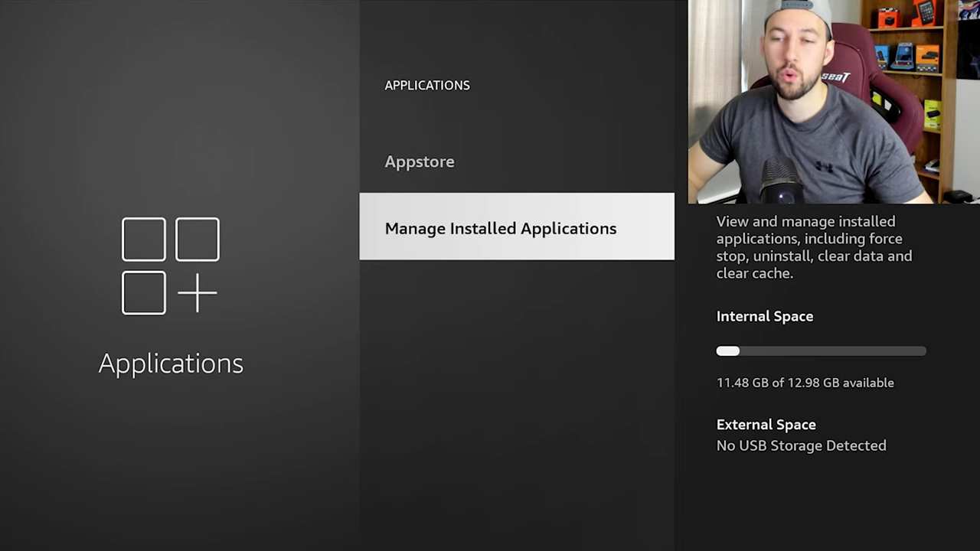
key(Up)
key(Down)
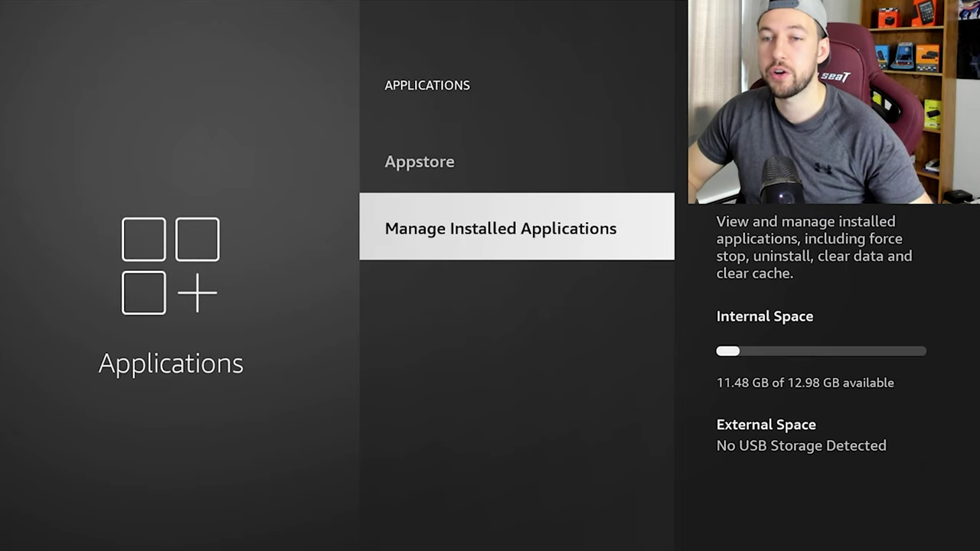
key(Up)
key(Up)
key(Up)
key(Up)
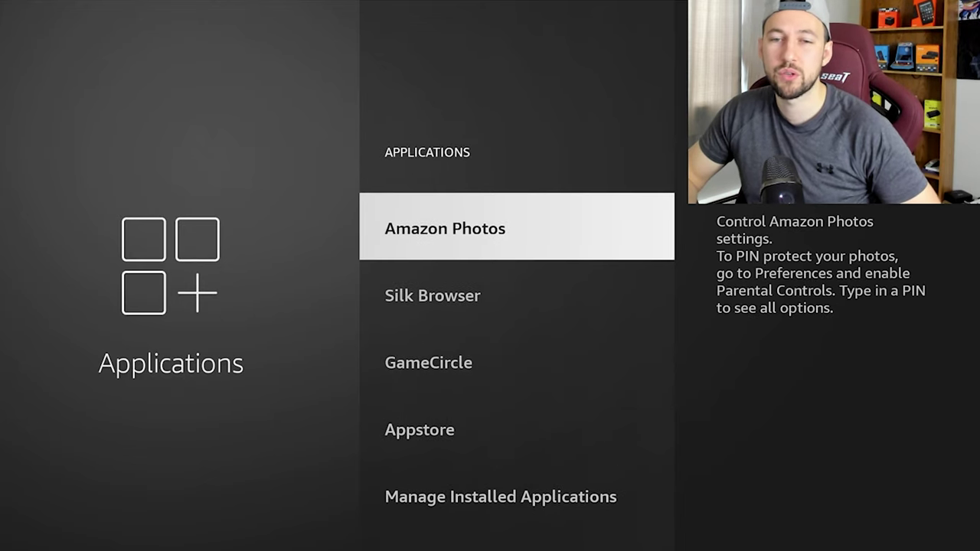
key(Down)
key(Down)
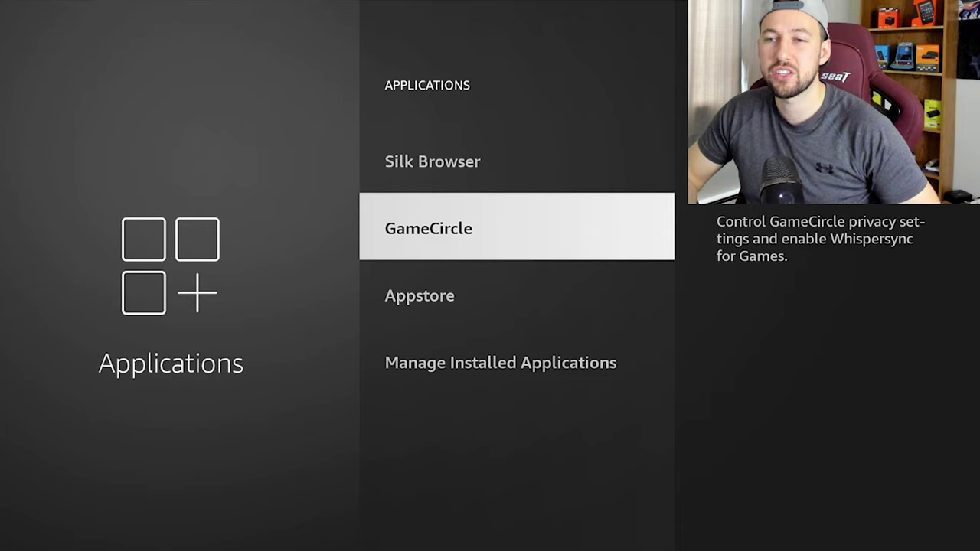
key(Down)
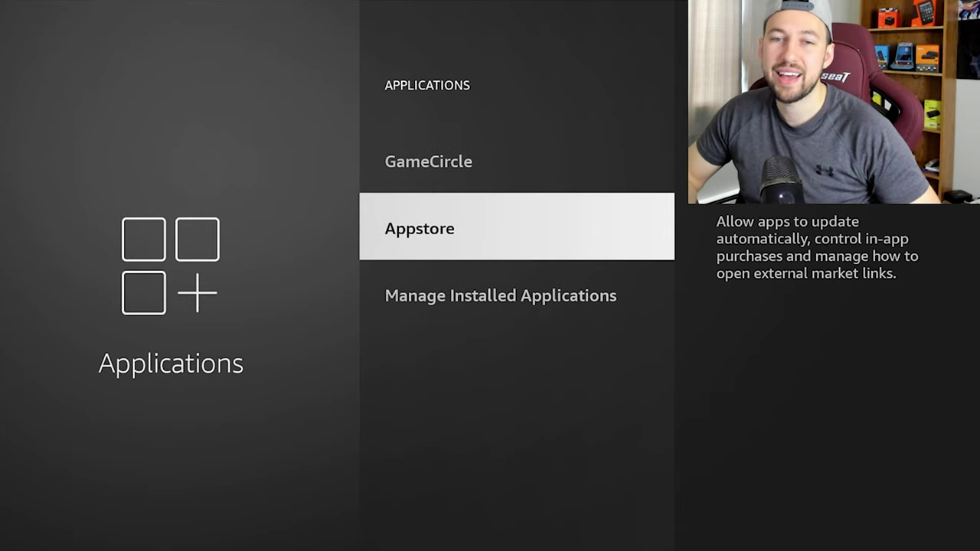
key(Return)
key(Down)
key(Down)
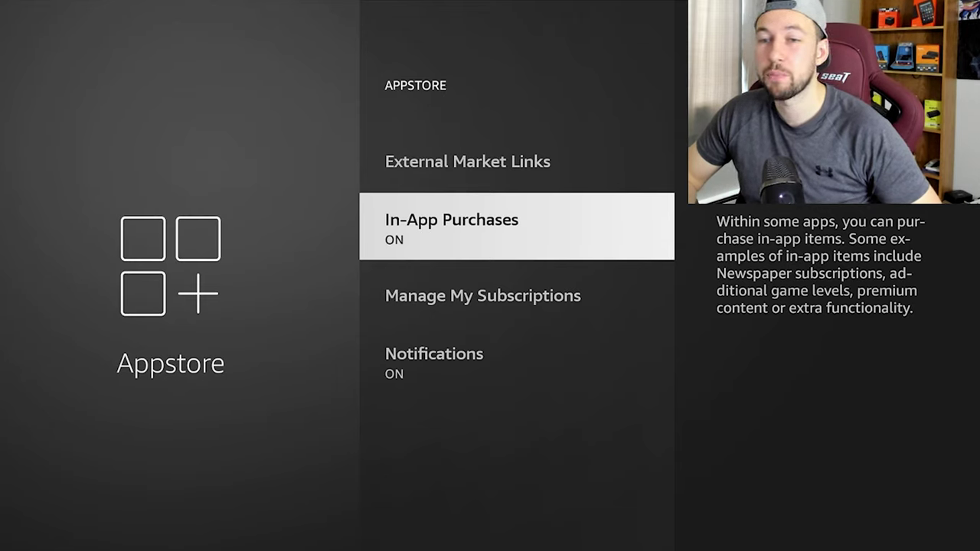
Step: Leave Appstore Automatic Updates ON and return through Applications to the main Settings grid
key(Up)
key(Up)
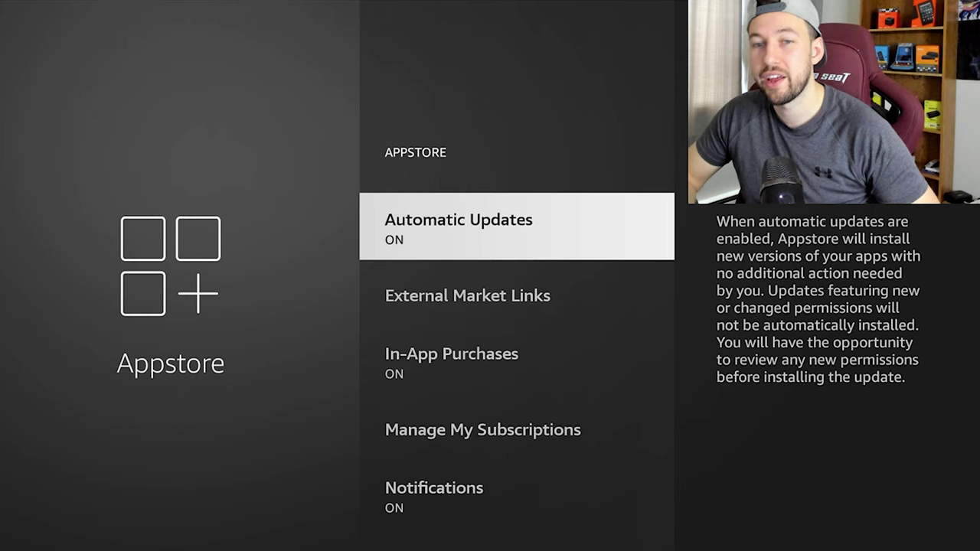
key(Down)
key(Up)
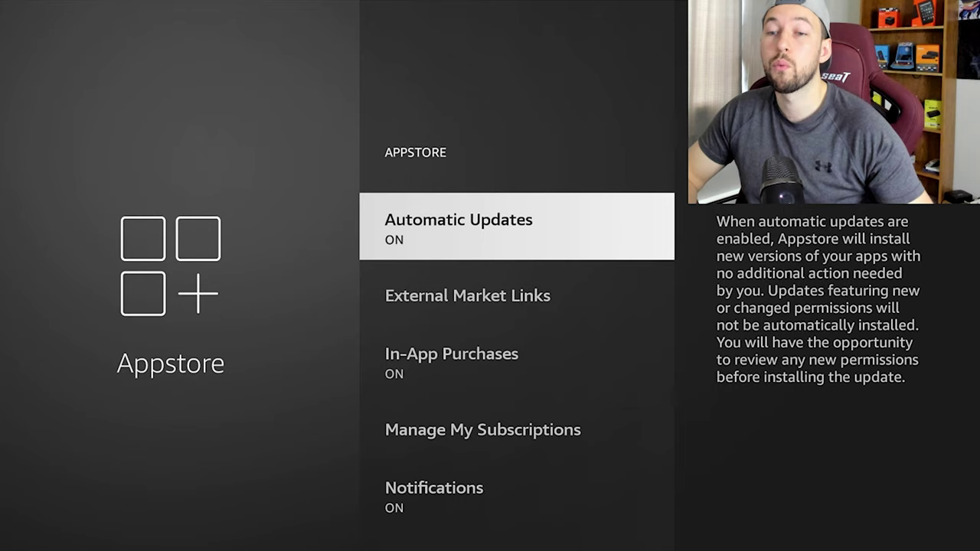
key(Escape)
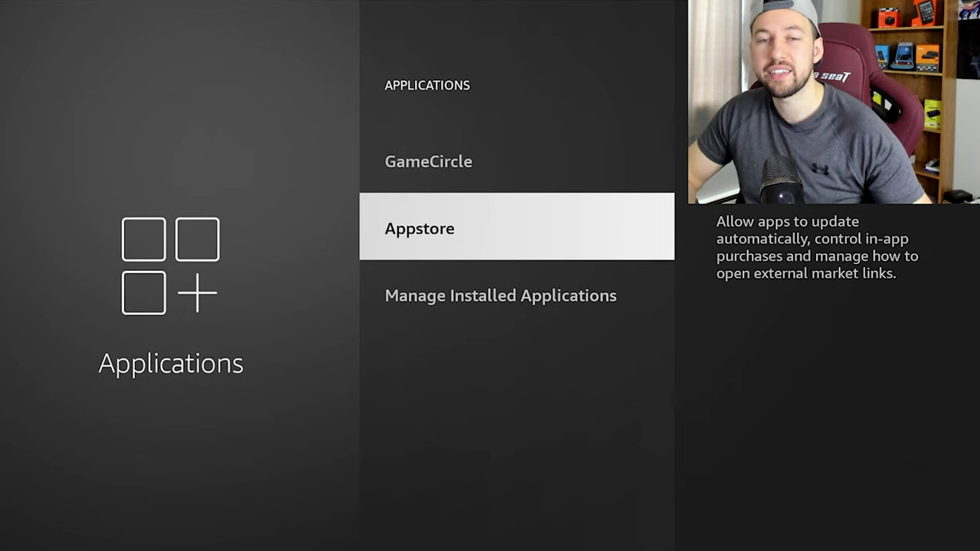
key(Up)
key(Up)
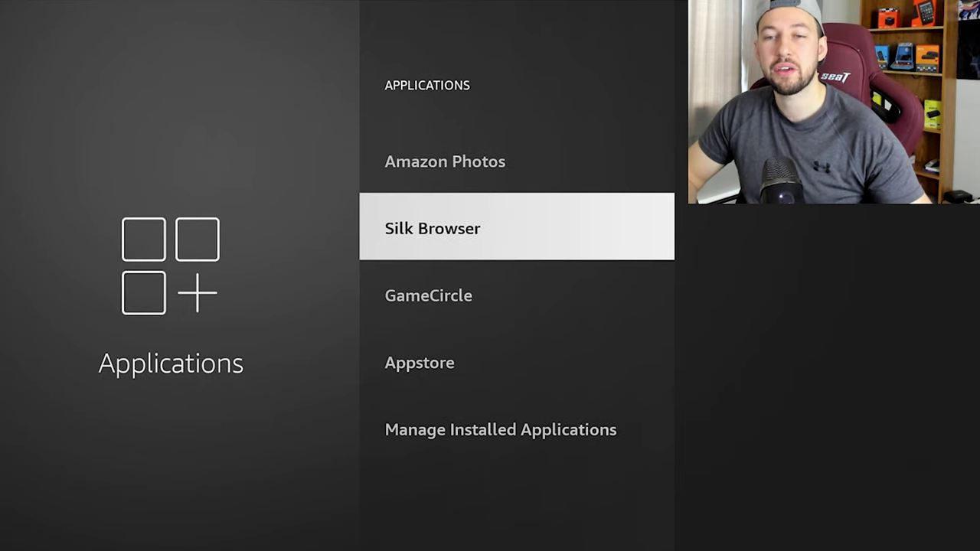
key(Escape)
key(Down)
key(Left)
key(Left)
key(Left)
key(Left)
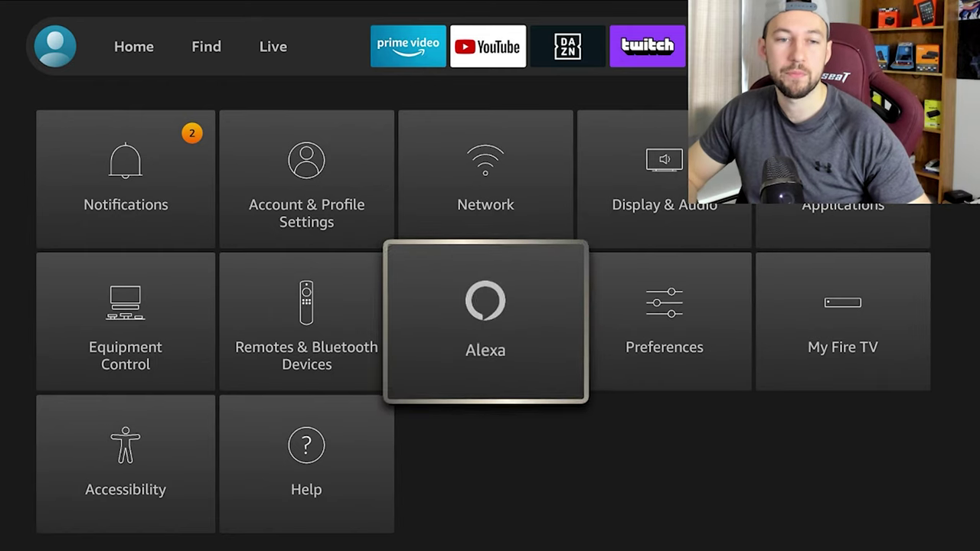
key(Return)
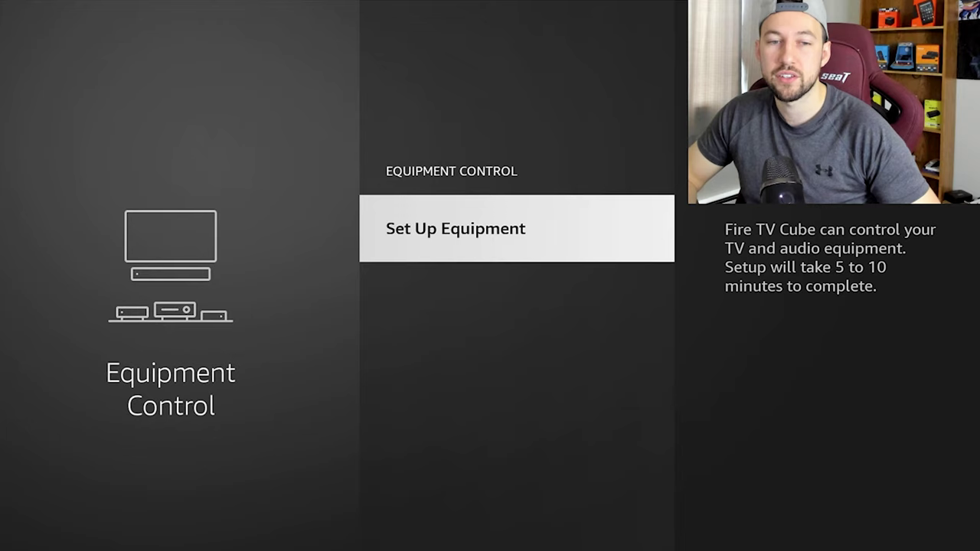
key(Return)
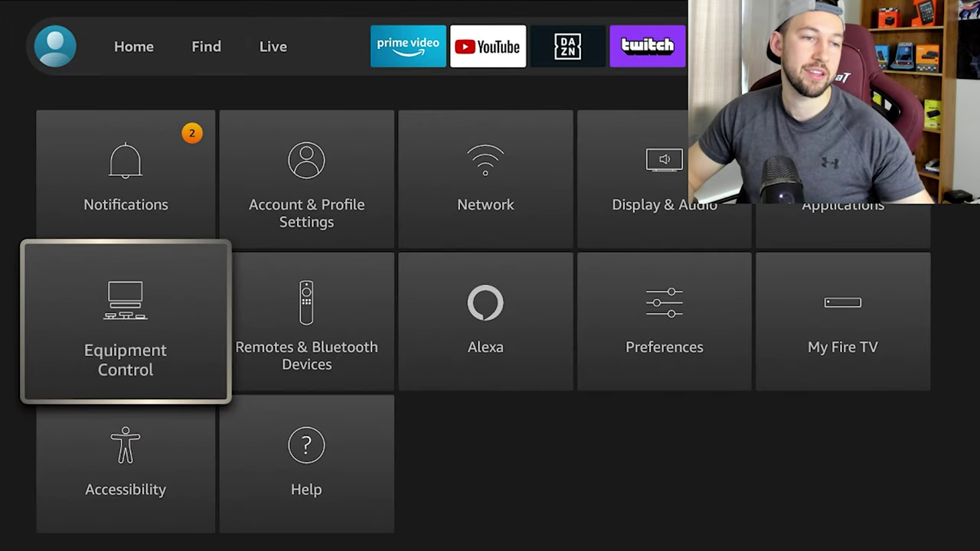
key(Right)
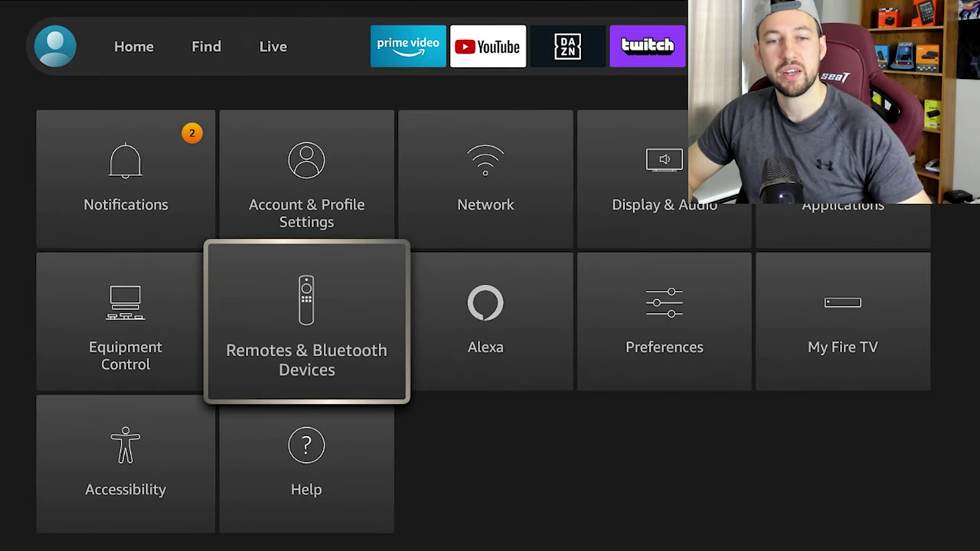
key(Return)
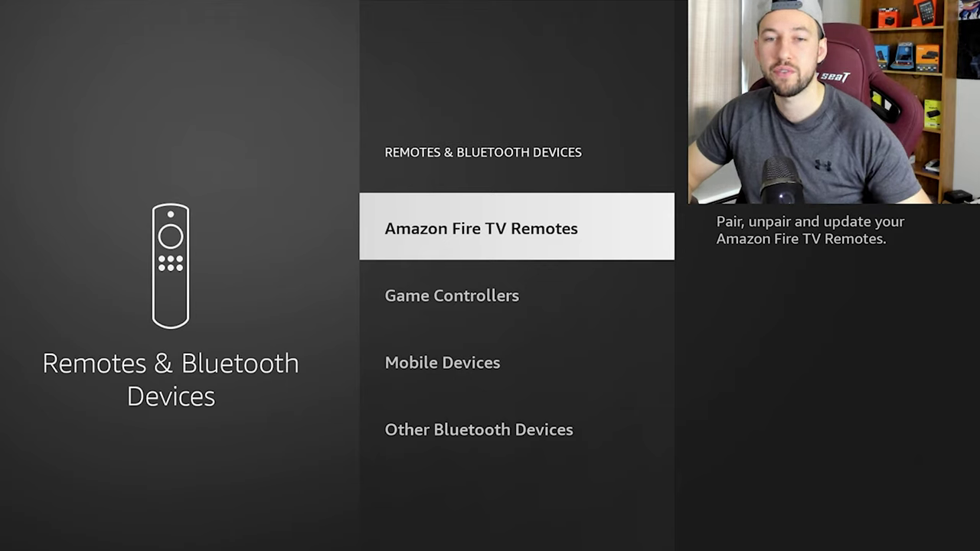
key(Down)
key(Down)
key(Down)
key(Return)
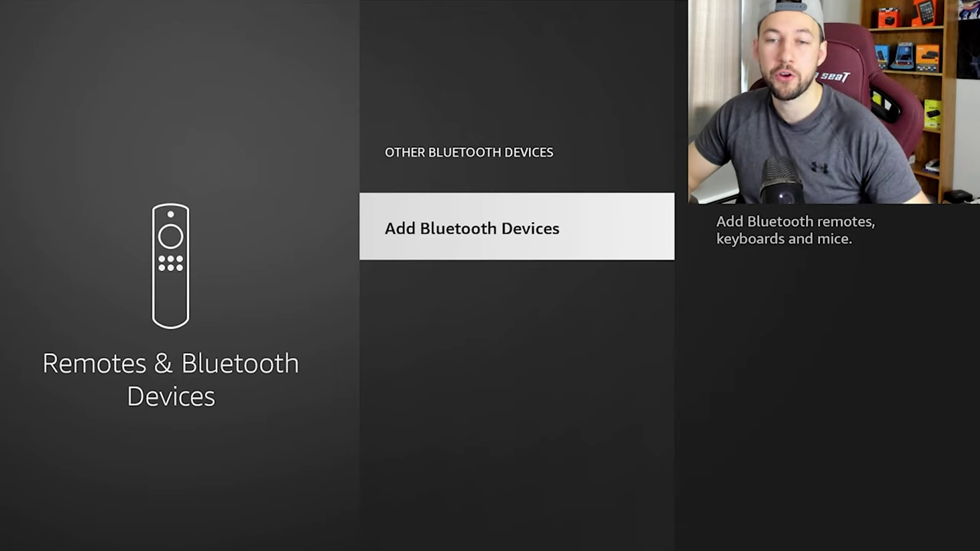
key(Escape)
key(Escape)
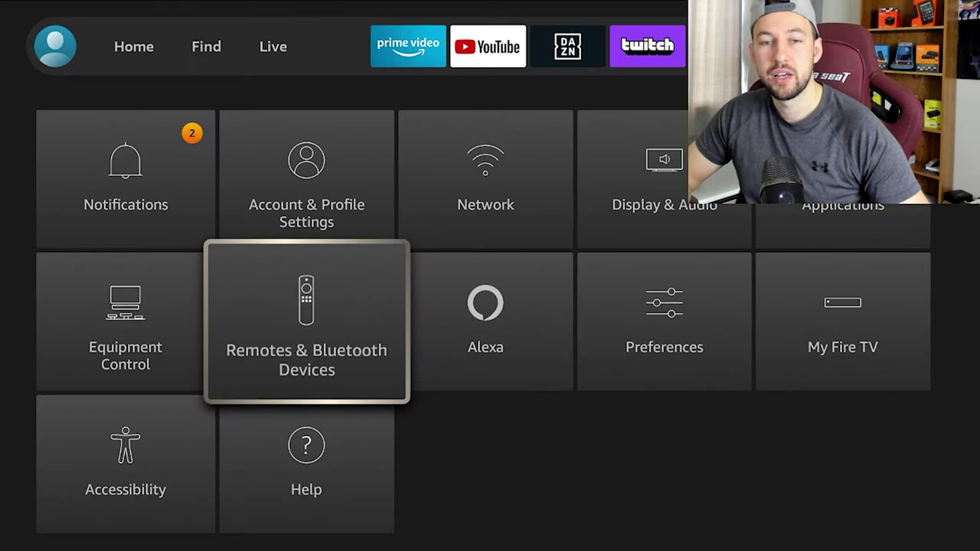
key(Return)
key(Down)
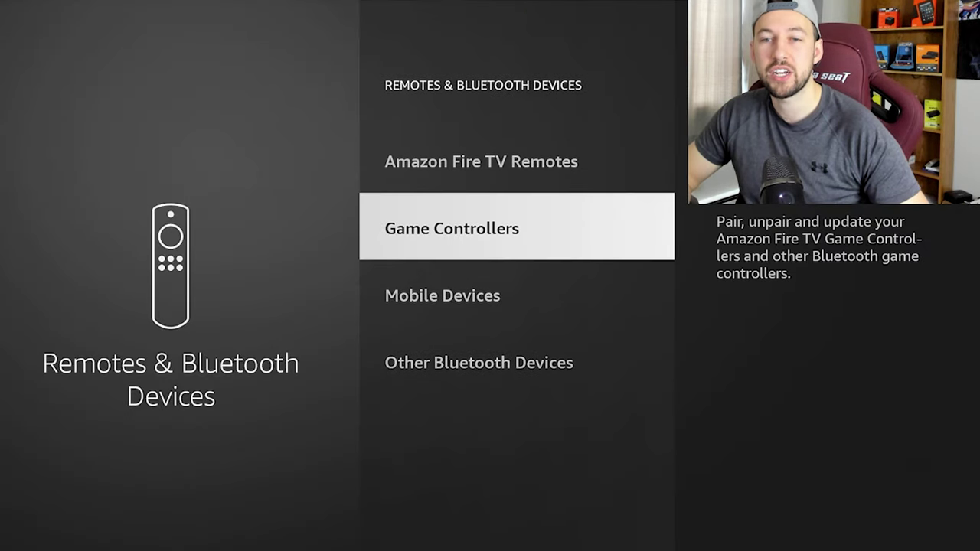
key(Up)
key(Down)
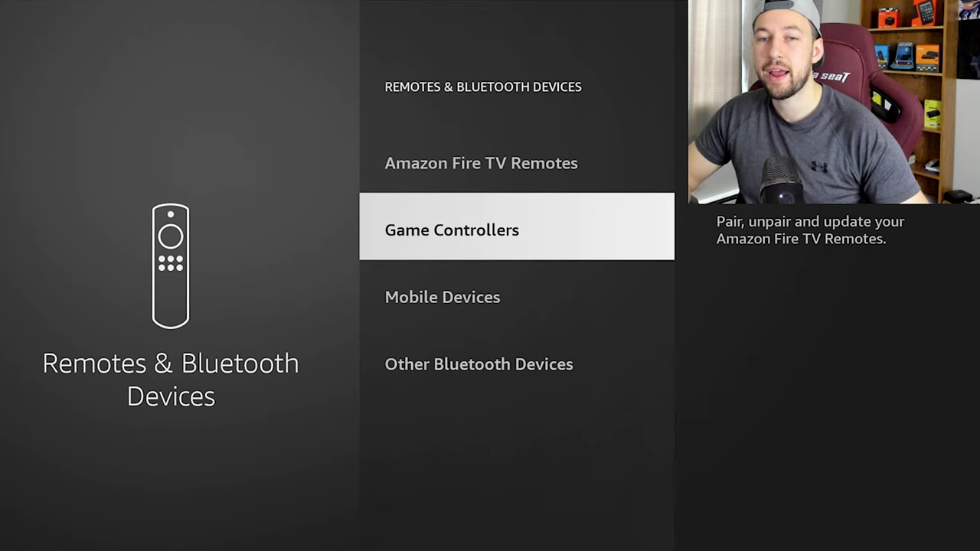
key(Up)
key(Return)
key(Down)
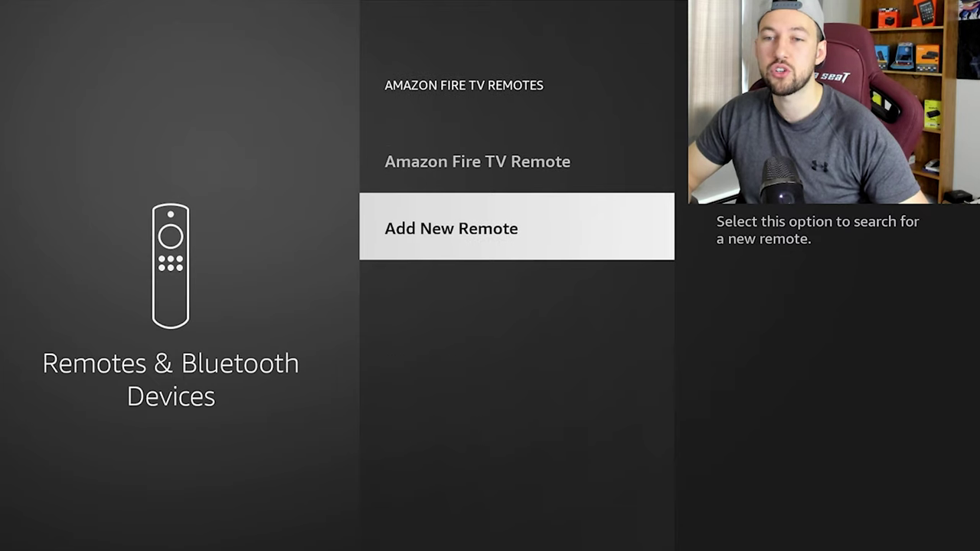
key(Up)
key(Down)
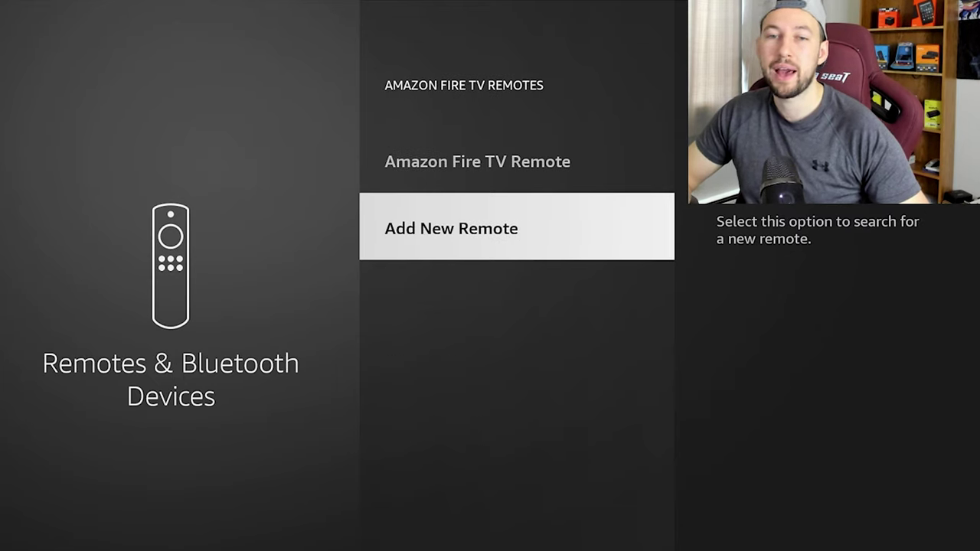
key(Escape)
key(Down)
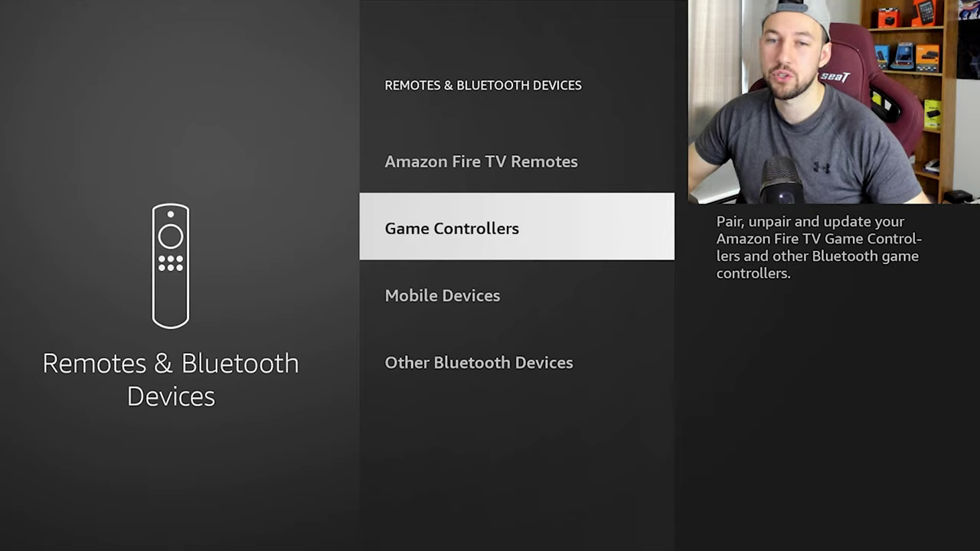
key(Down)
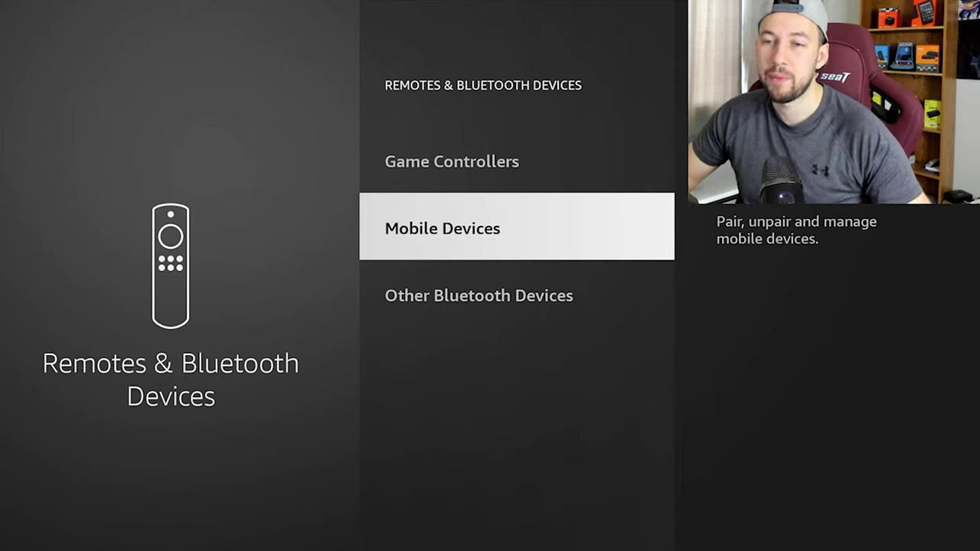
key(Escape)
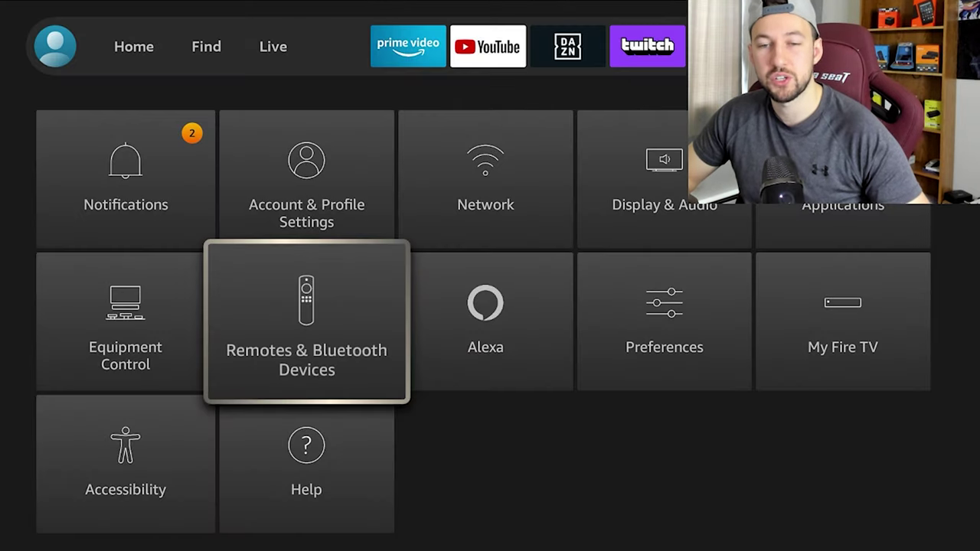
key(Right)
Step: Browse the Alexa settings, including Communication, Favour This Device, Wake Word and Alexa App
key(Return)
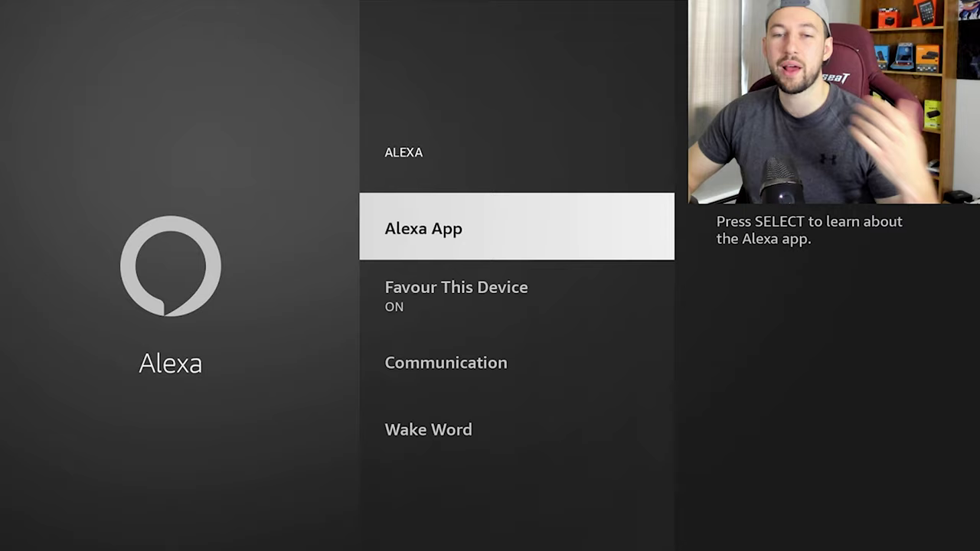
key(Down)
key(Down)
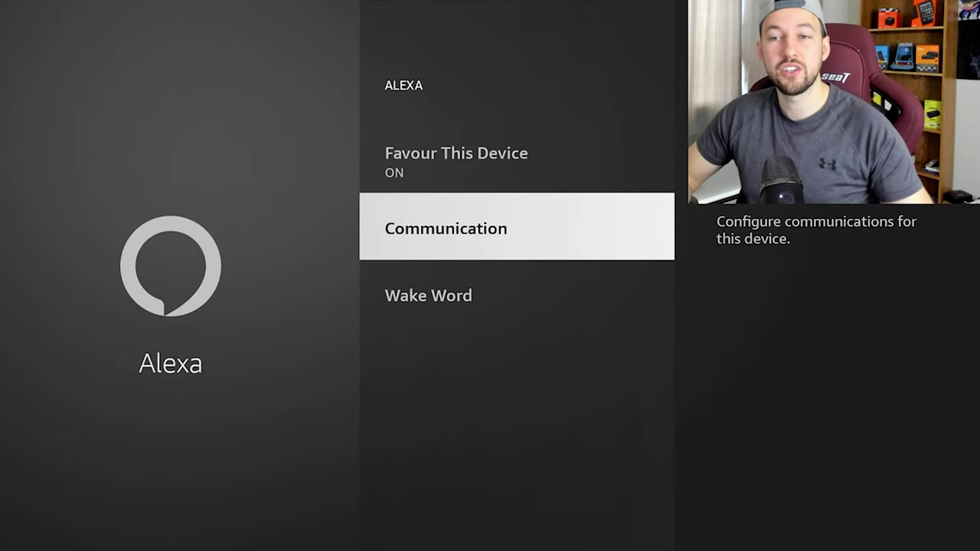
key(Up)
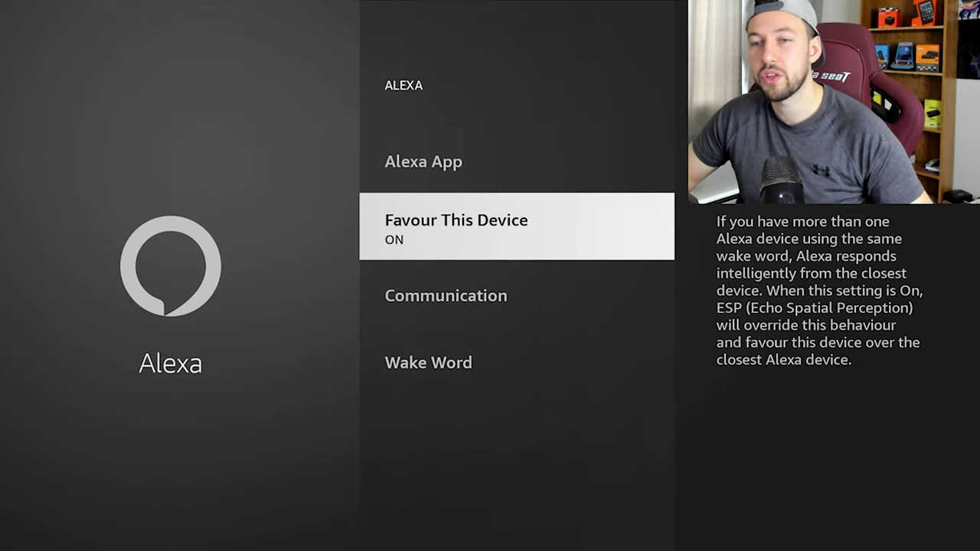
key(Down)
key(Down)
key(Up)
key(Up)
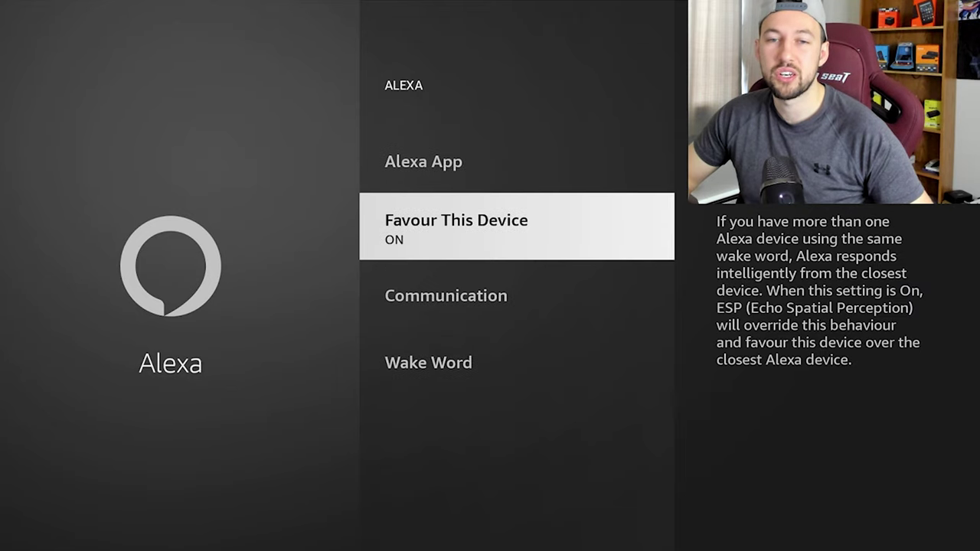
key(Up)
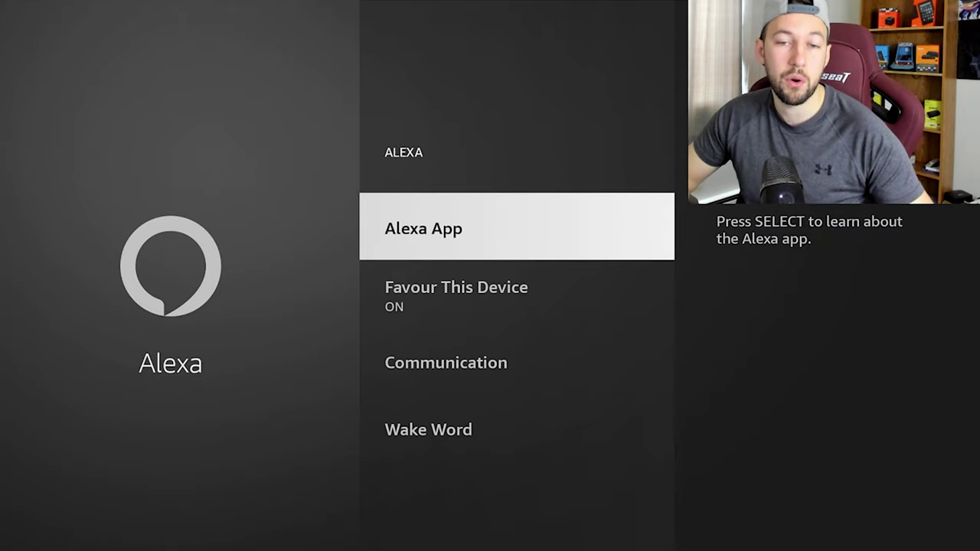
Step: Return to the Settings grid and open the Preferences settings
key(Escape)
key(Right)
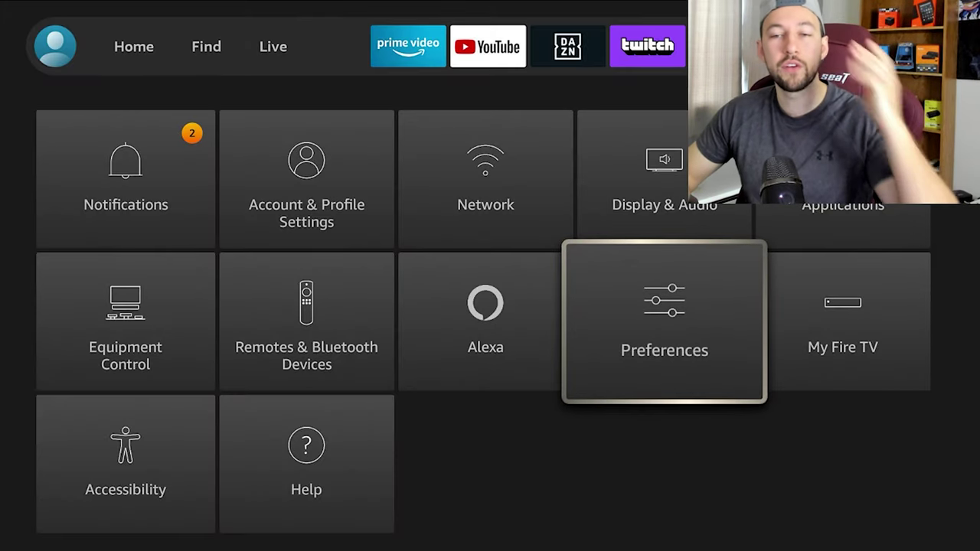
key(Return)
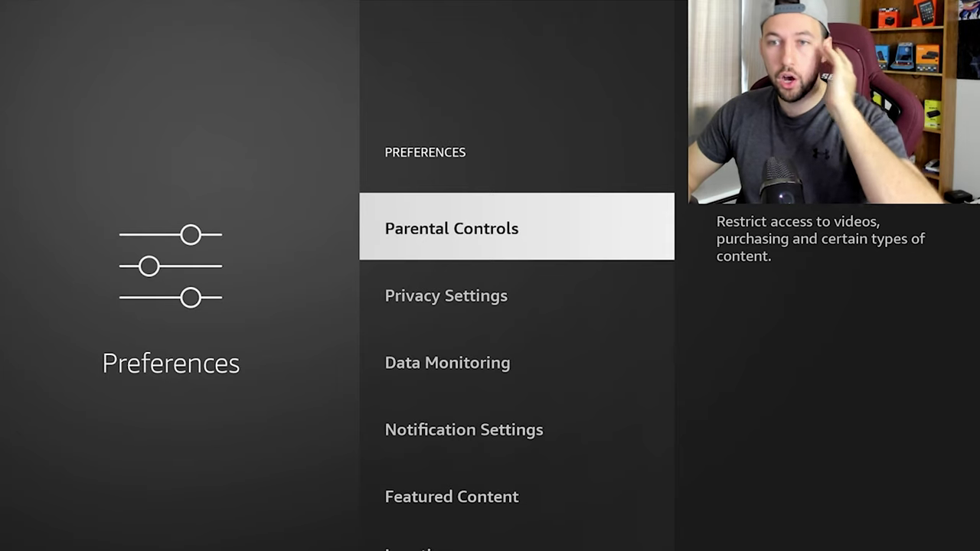
Step: Open Privacy Settings from the Preferences list
key(Down)
key(Up)
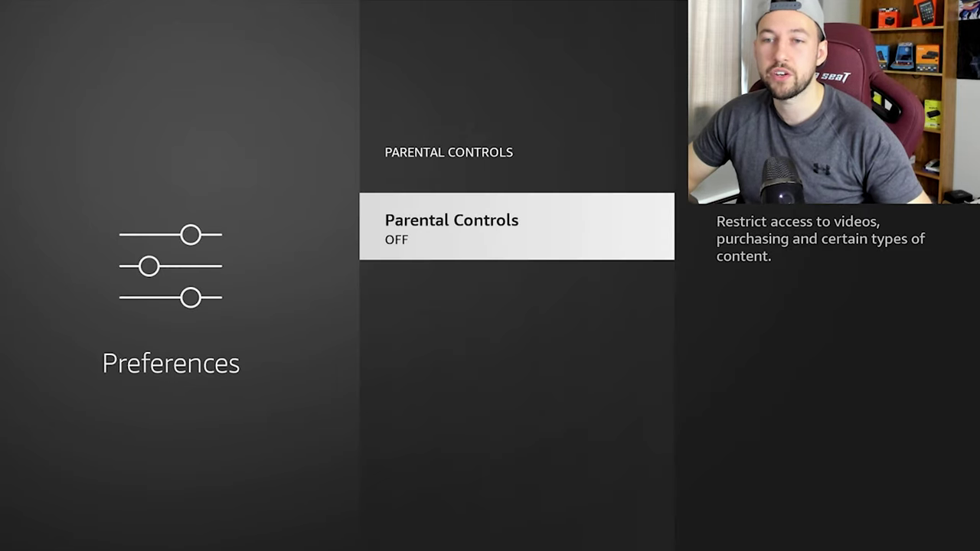
key(Escape)
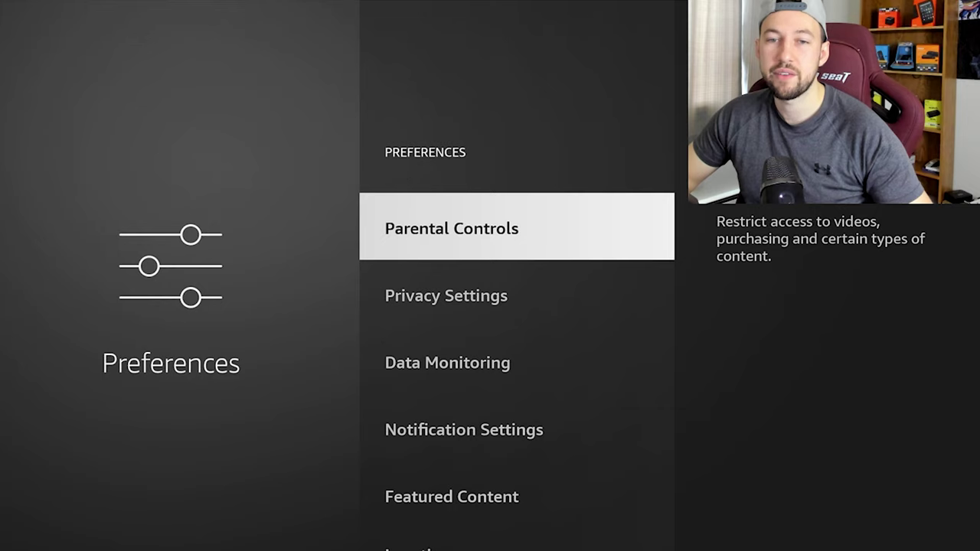
key(Down)
key(Return)
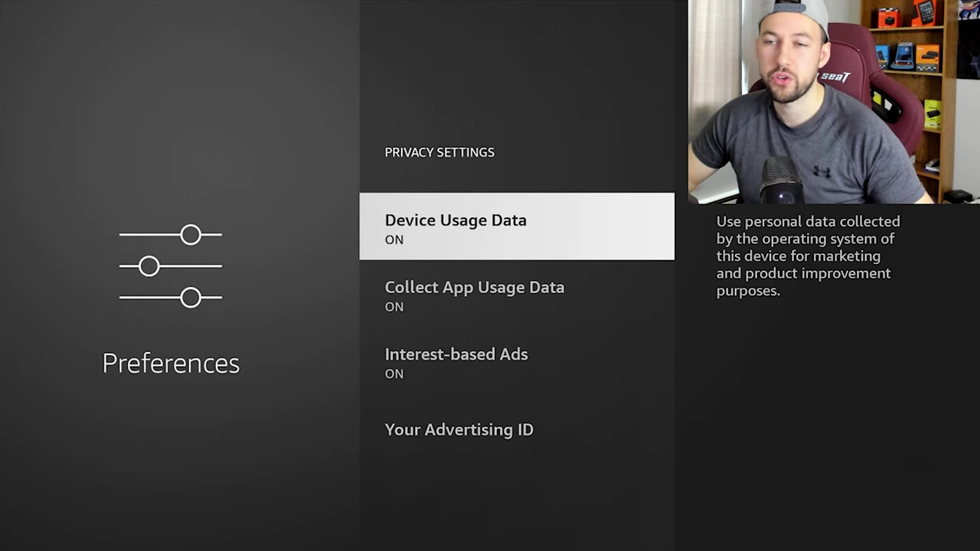
Step: Turn off Device Usage Data, Collect App Usage Data and Interest-based Ads, verifying all read OFF
key(Return)
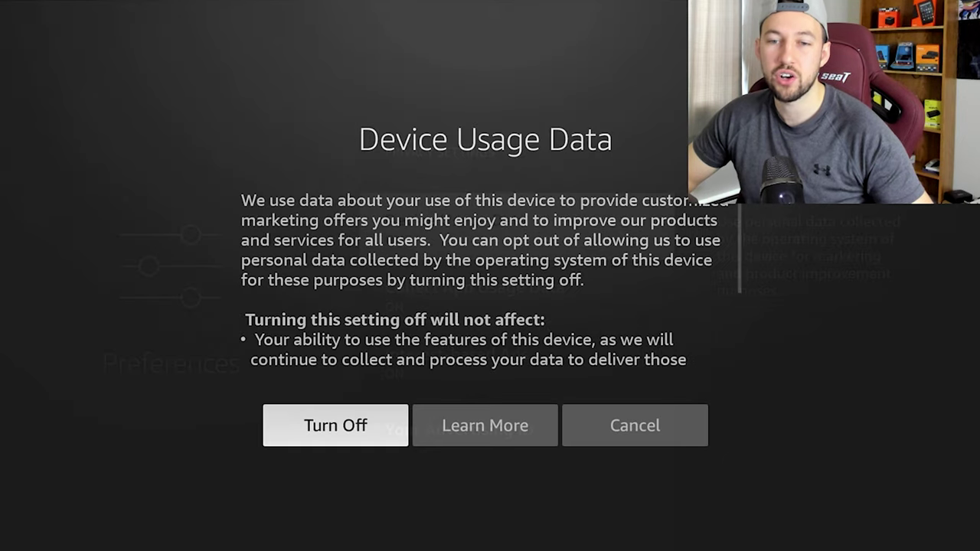
key(Right)
key(Left)
key(Return)
key(Down)
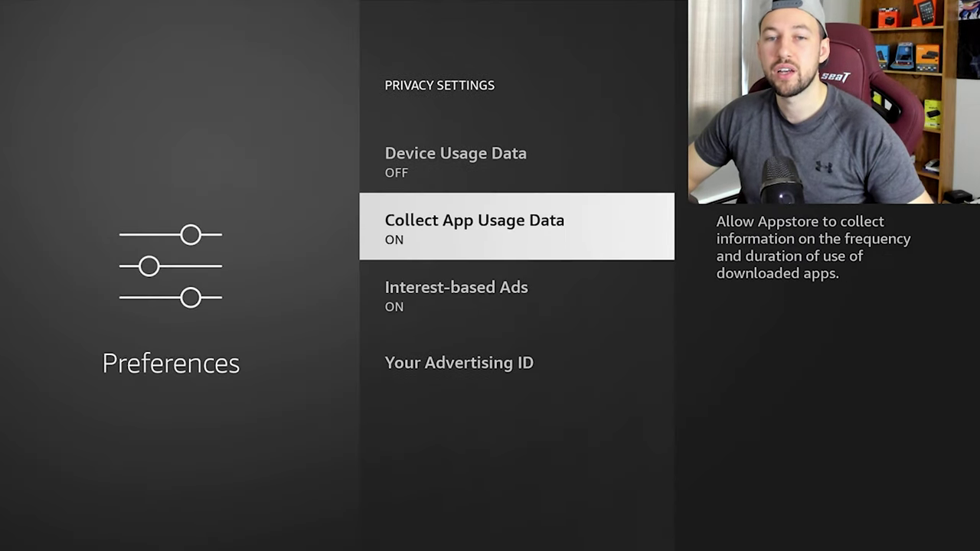
key(Return)
key(Return)
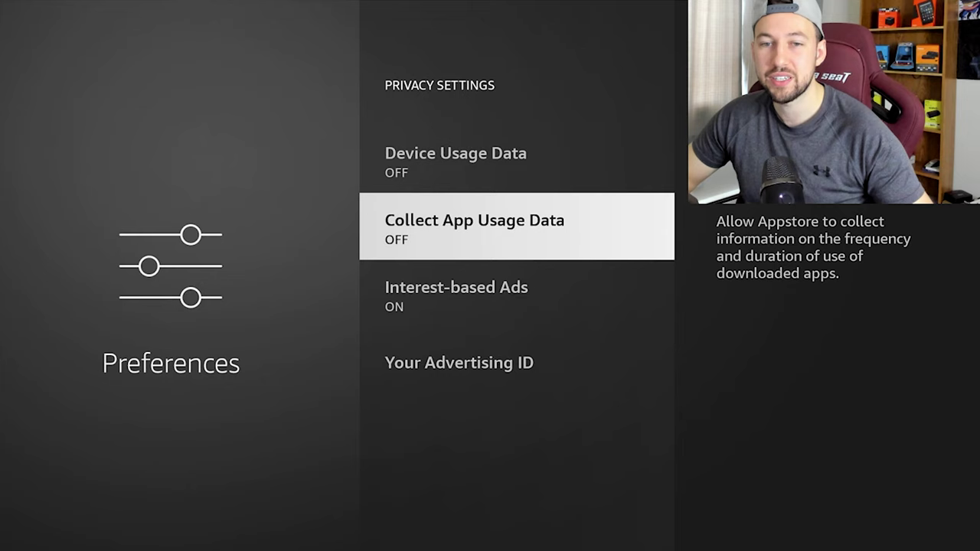
key(Down)
key(Return)
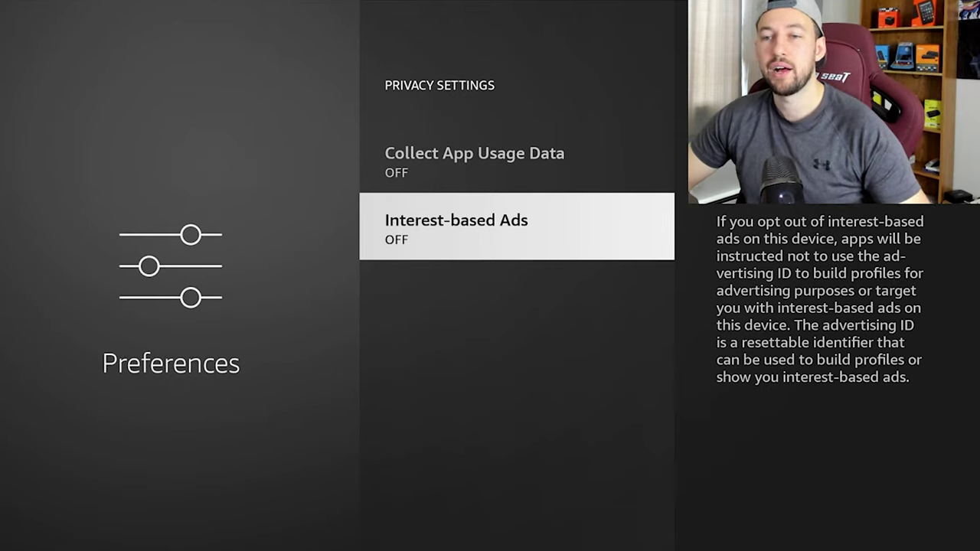
key(Up)
key(Up)
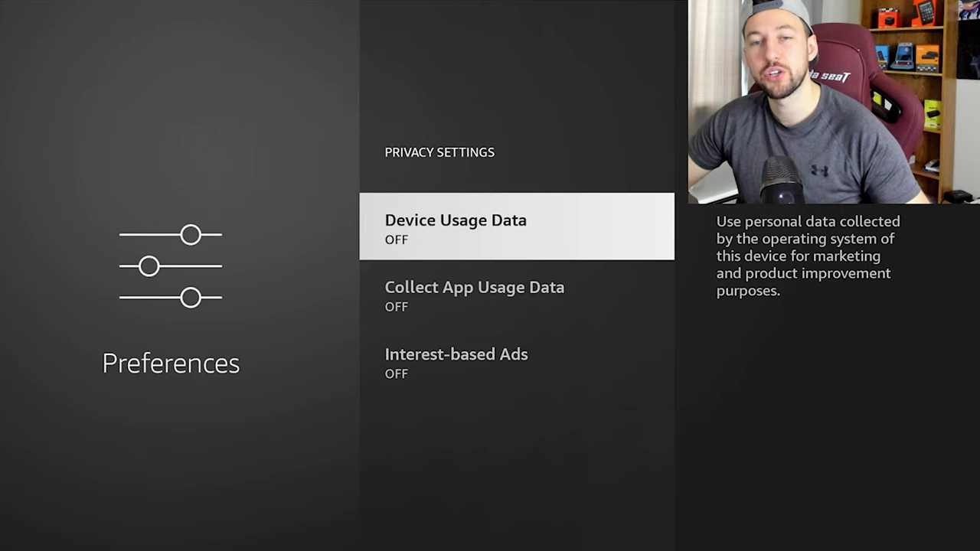
key(Down)
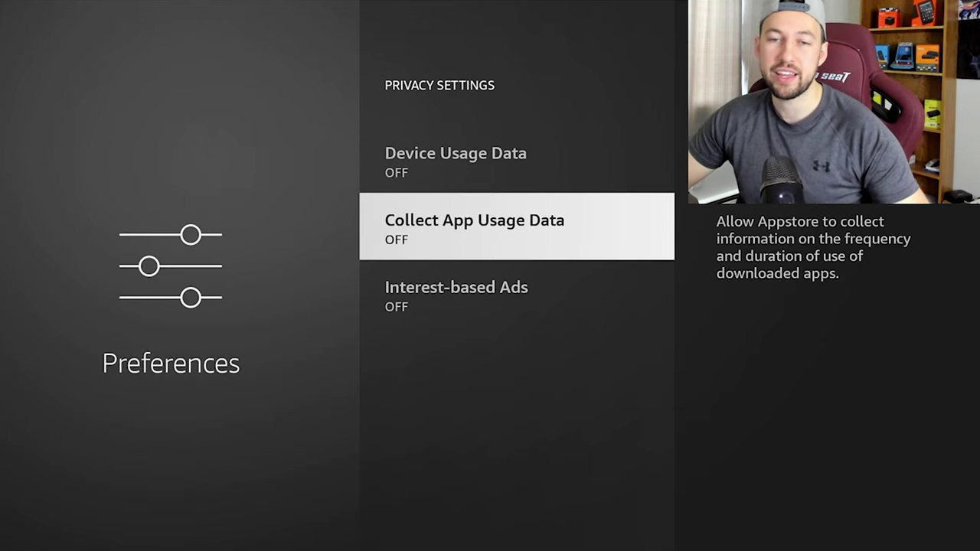
Step: Turn Data Monitoring on and review the monthly top data usage per app (29.28 KB used)
key(Escape)
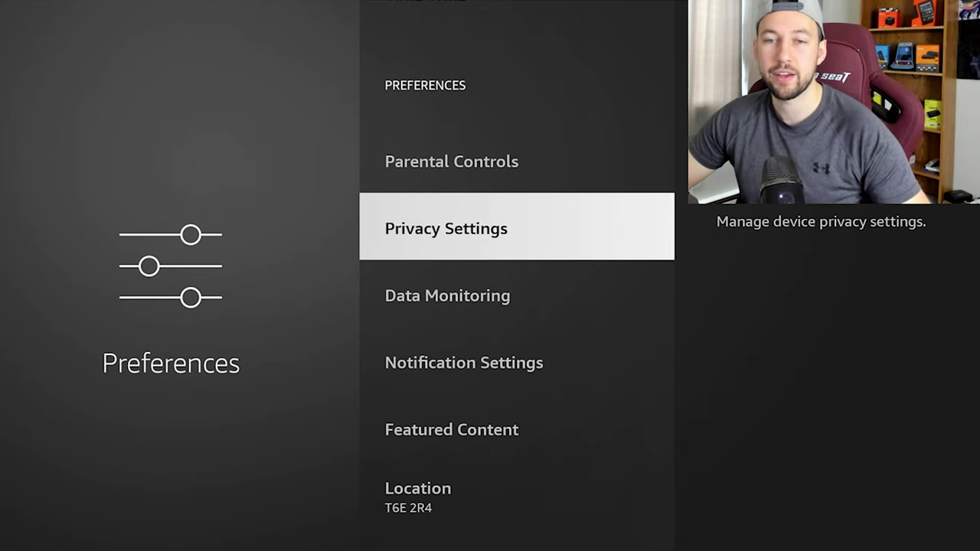
key(Down)
key(Return)
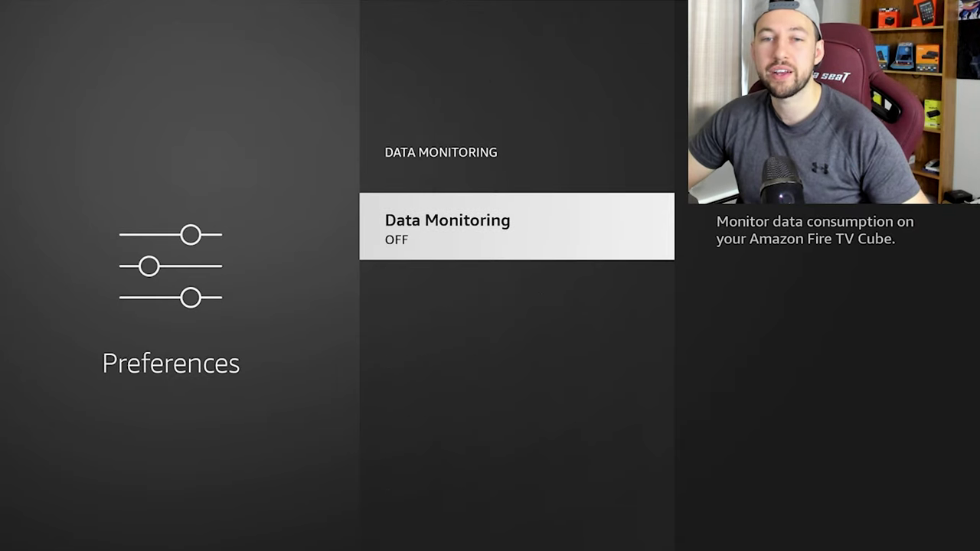
key(Return)
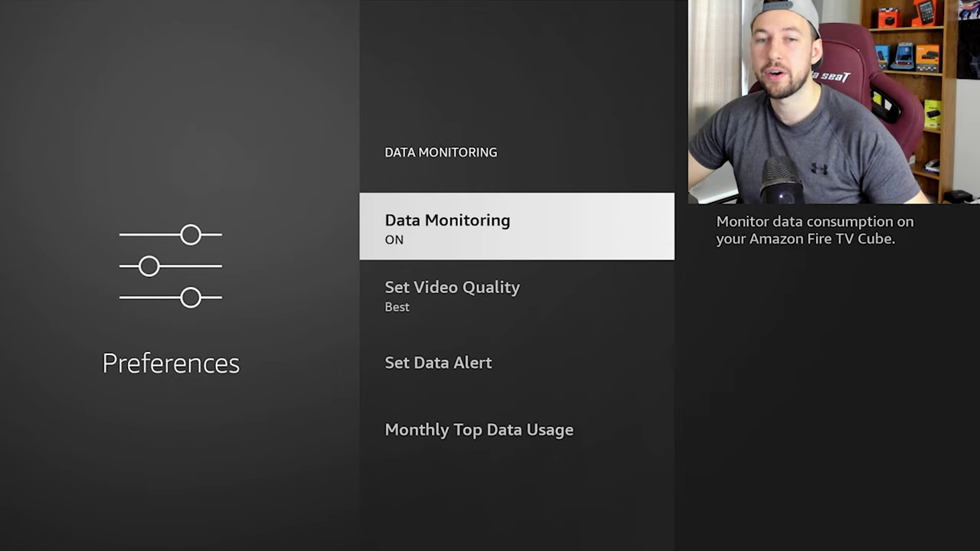
key(Down)
key(Down)
key(Down)
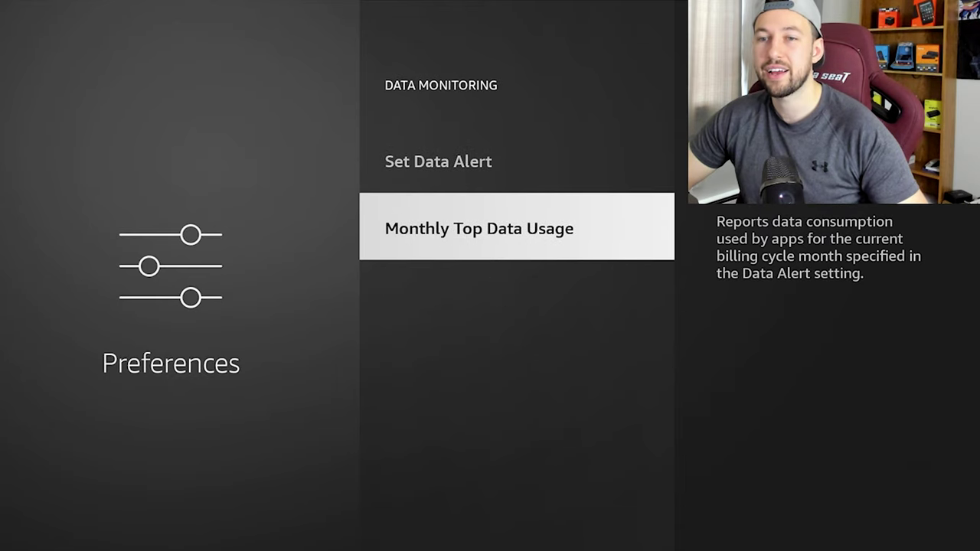
key(Return)
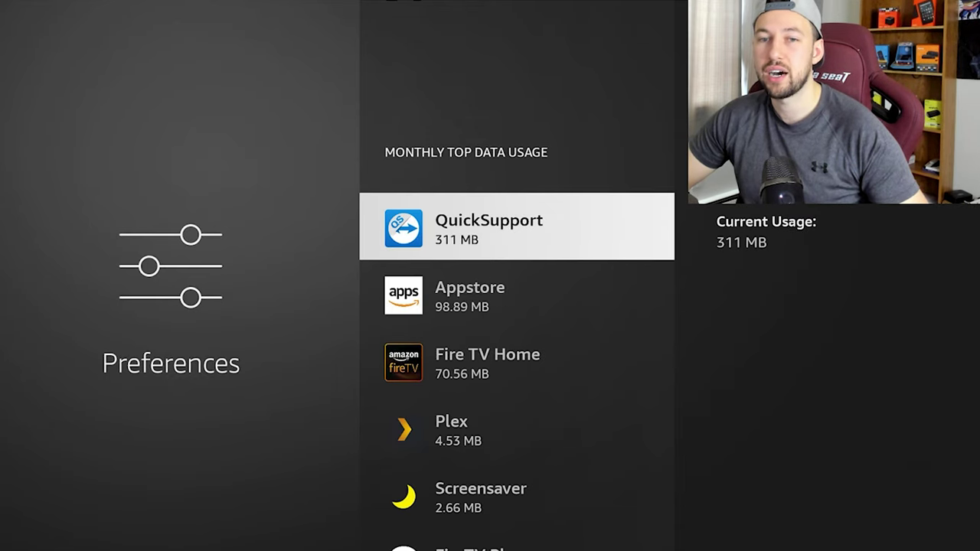
key(Down)
key(Down)
key(Down)
key(Down)
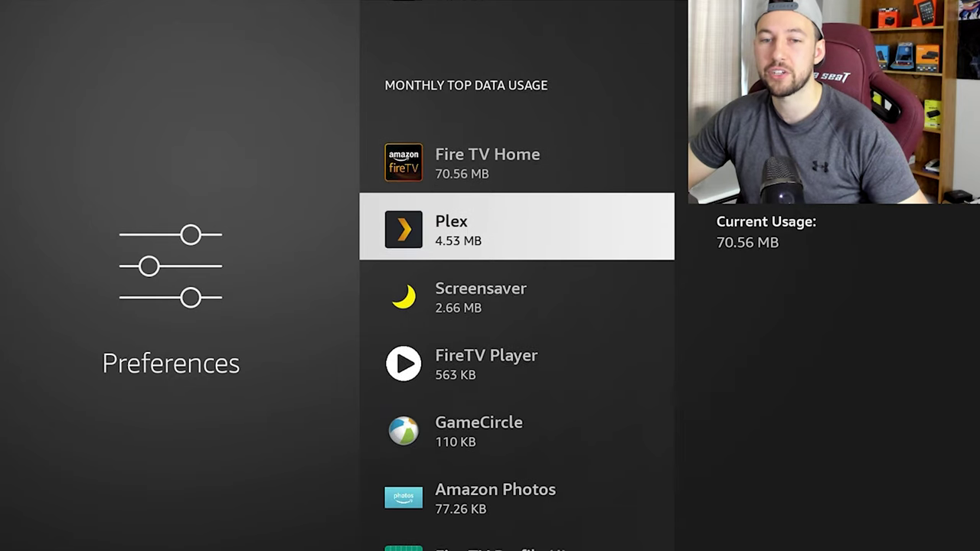
key(Down)
key(Down)
key(Down)
key(Down)
key(Down)
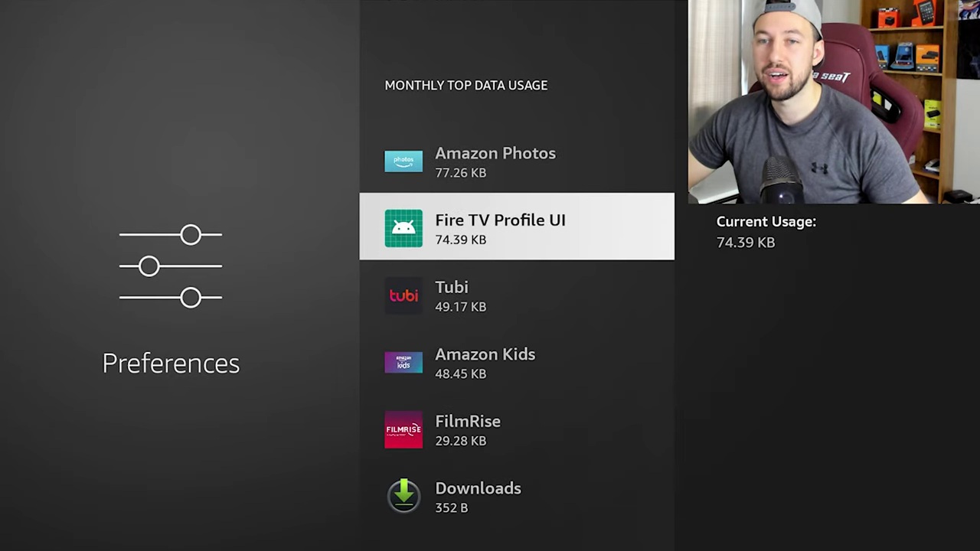
key(Down)
key(Down)
key(Escape)
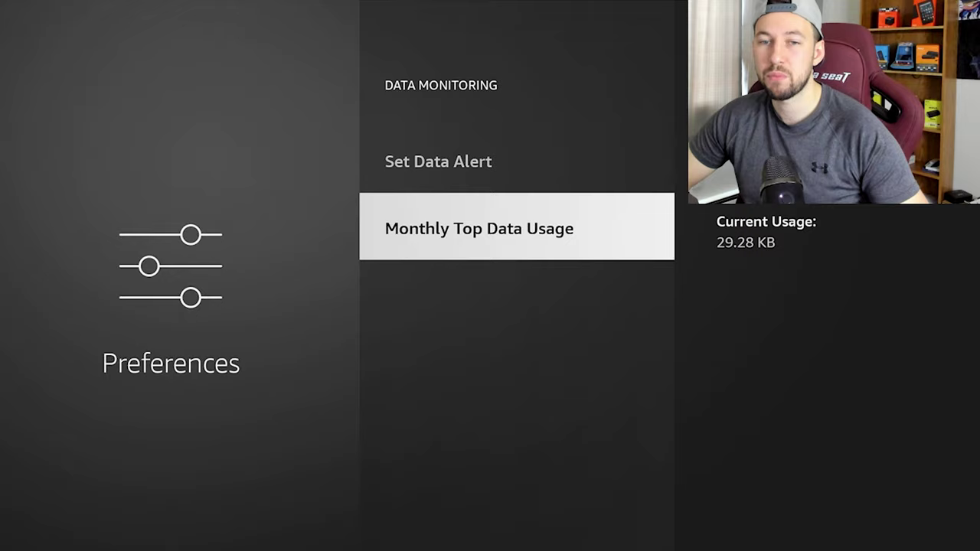
key(Escape)
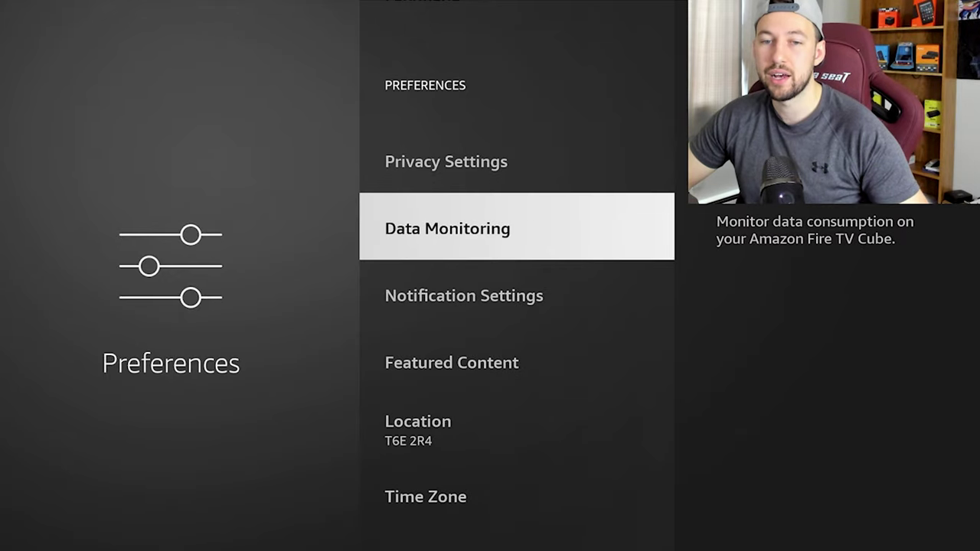
Step: Look over Notification Settings, including the per-app notification option
key(Down)
key(Return)
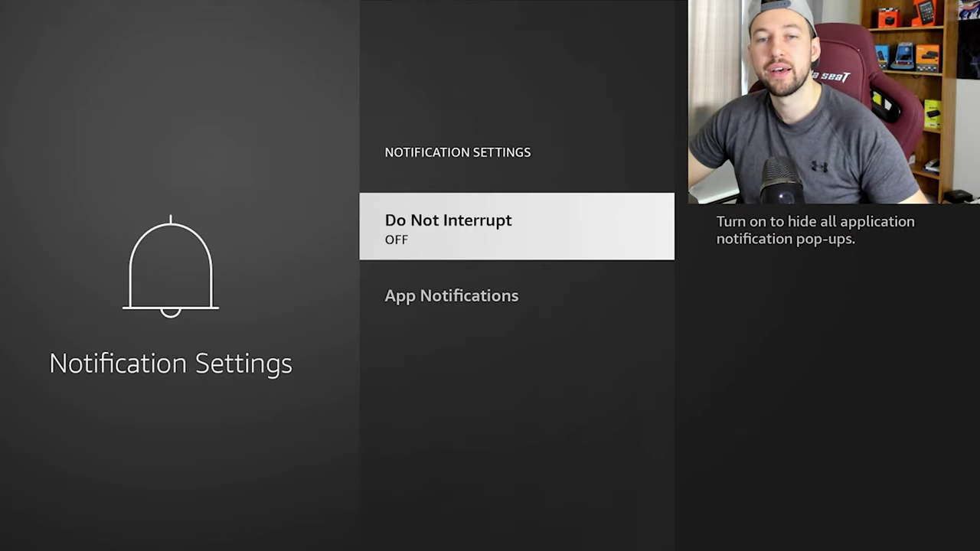
key(Down)
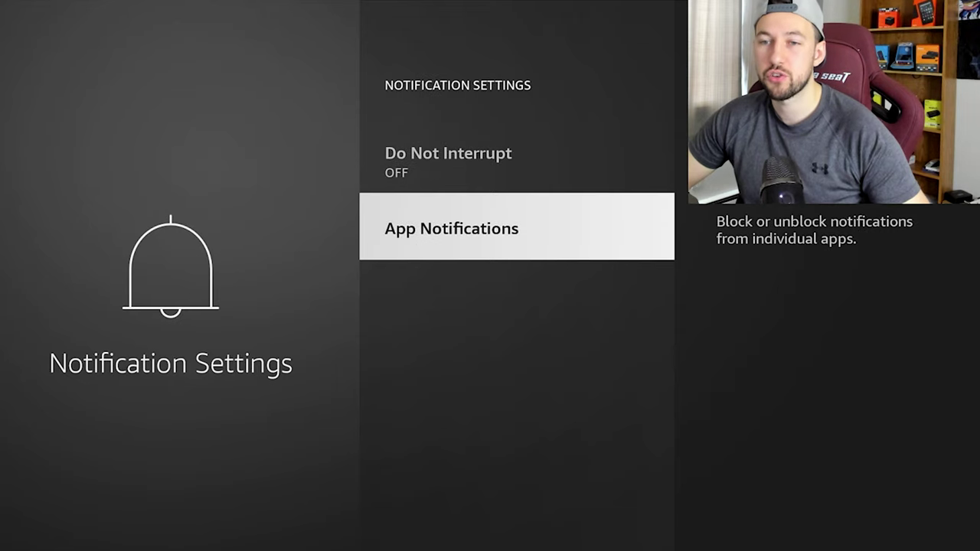
key(Escape)
Step: Glance at Featured Content and the language setting, then return to the Settings grid
key(Down)
key(Return)
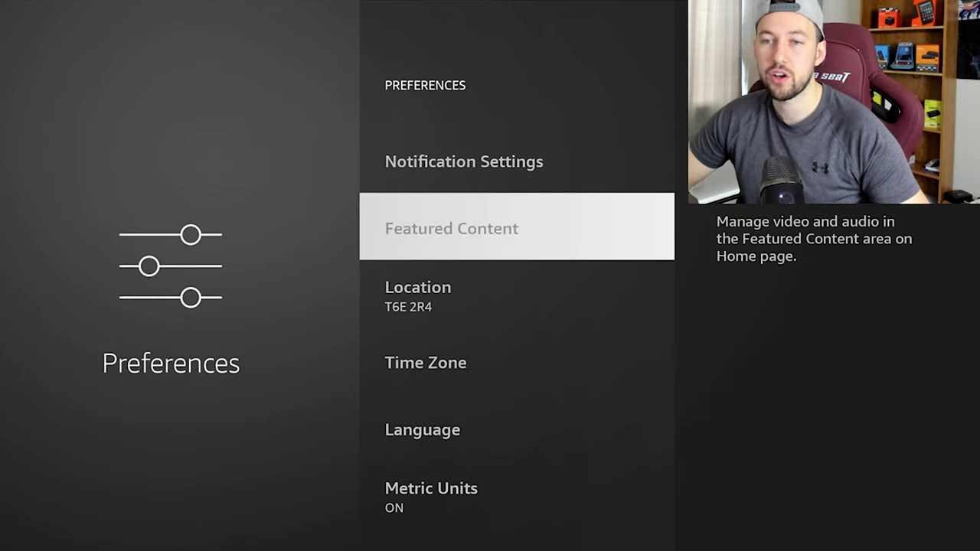
key(Escape)
key(Down)
key(Down)
key(Down)
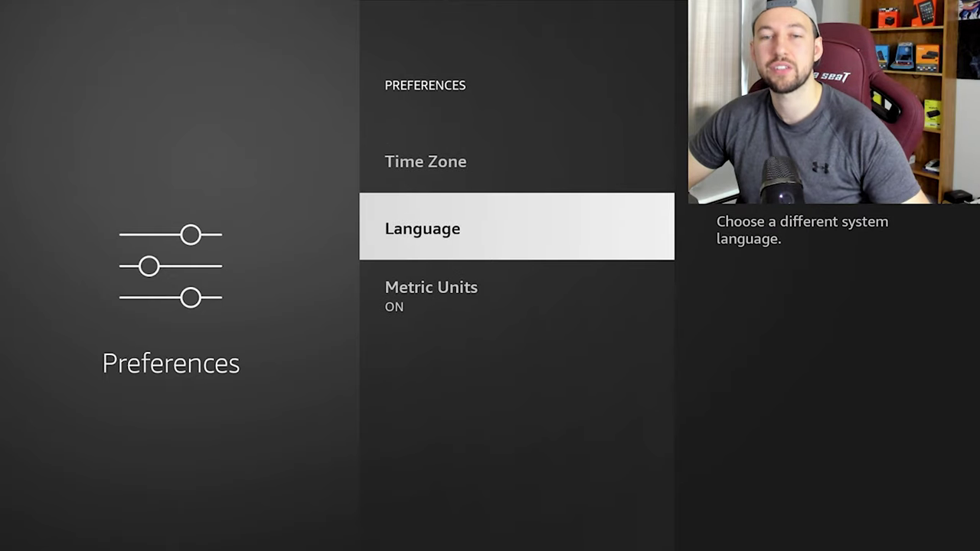
key(Escape)
Step: Open the About section under My Fire TV
key(Right)
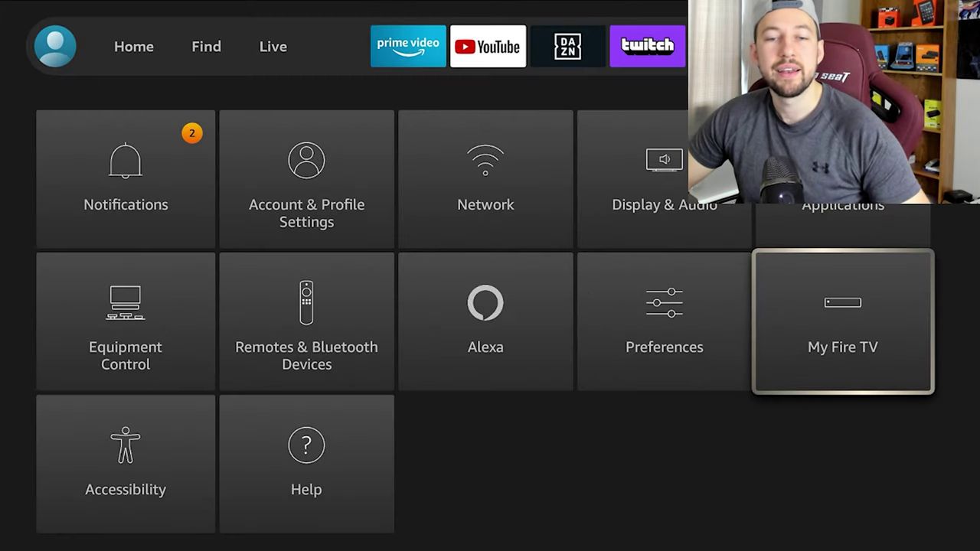
key(Return)
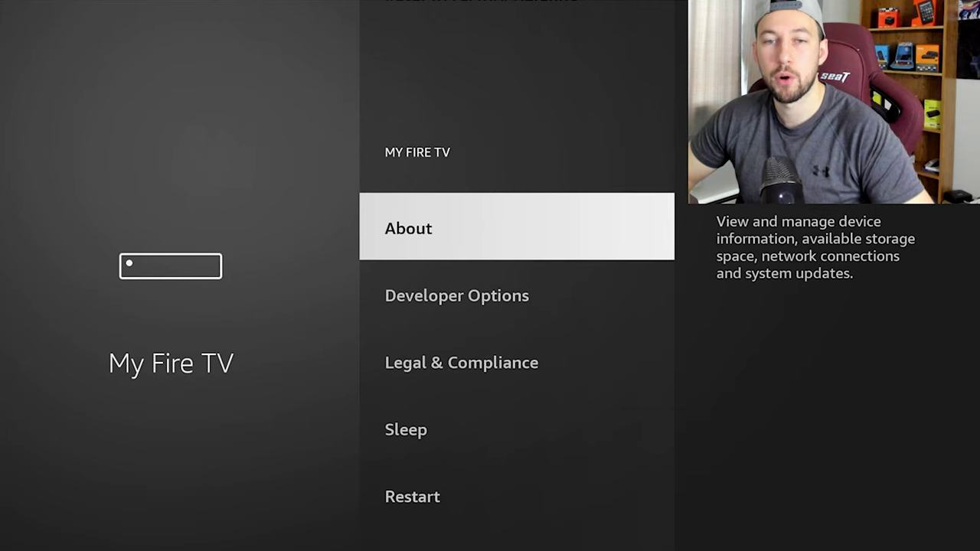
key(Return)
Step: Review device details, storage (11.48 of 12.98 GB free), network info and the pending update
key(Down)
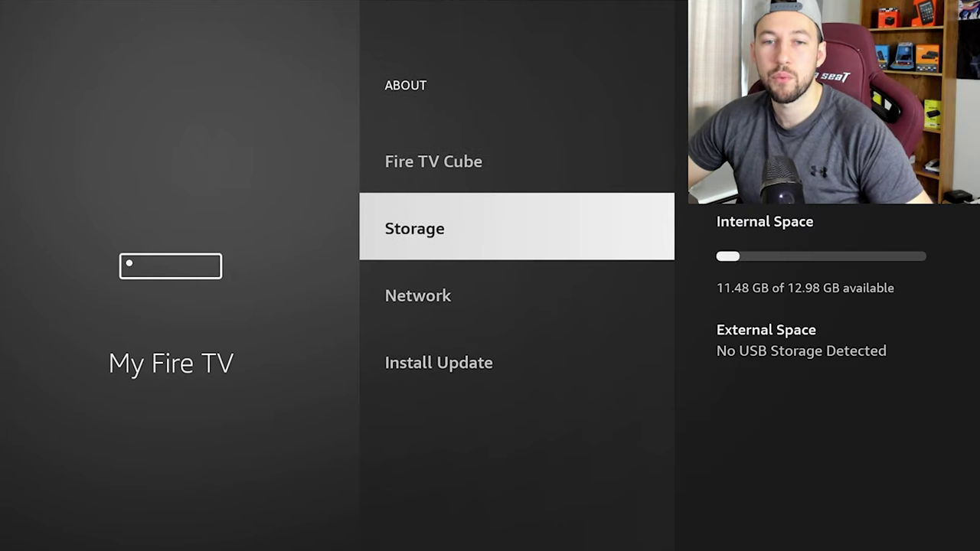
key(Up)
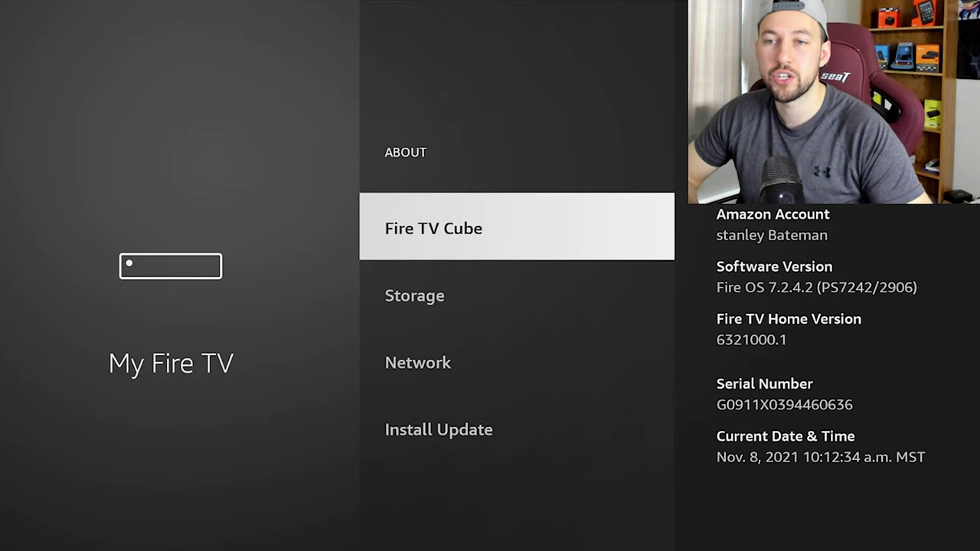
key(Down)
key(Down)
key(Down)
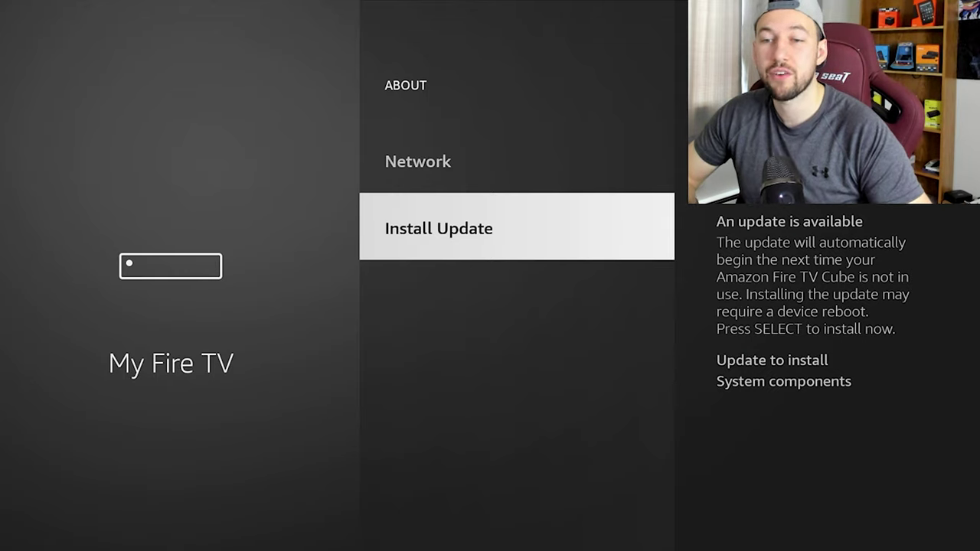
key(Up)
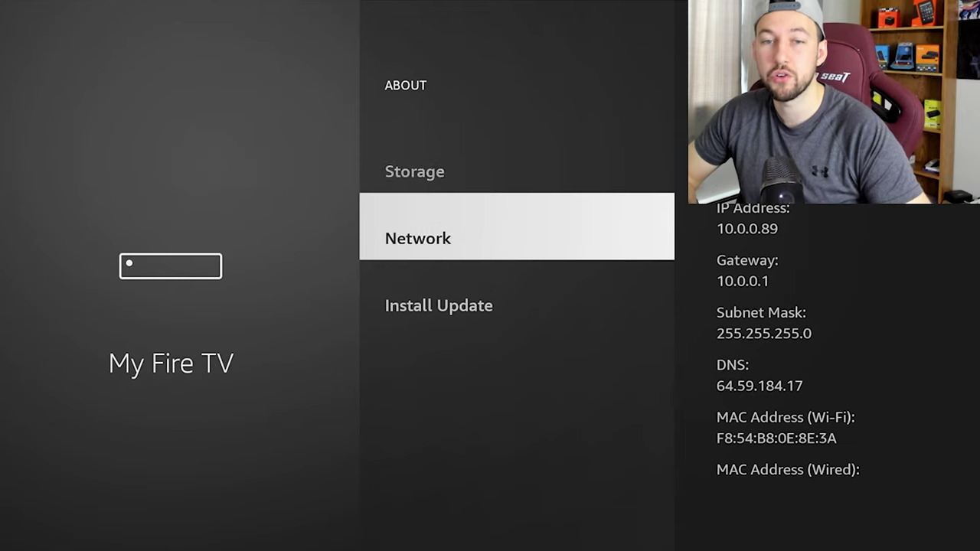
key(Up)
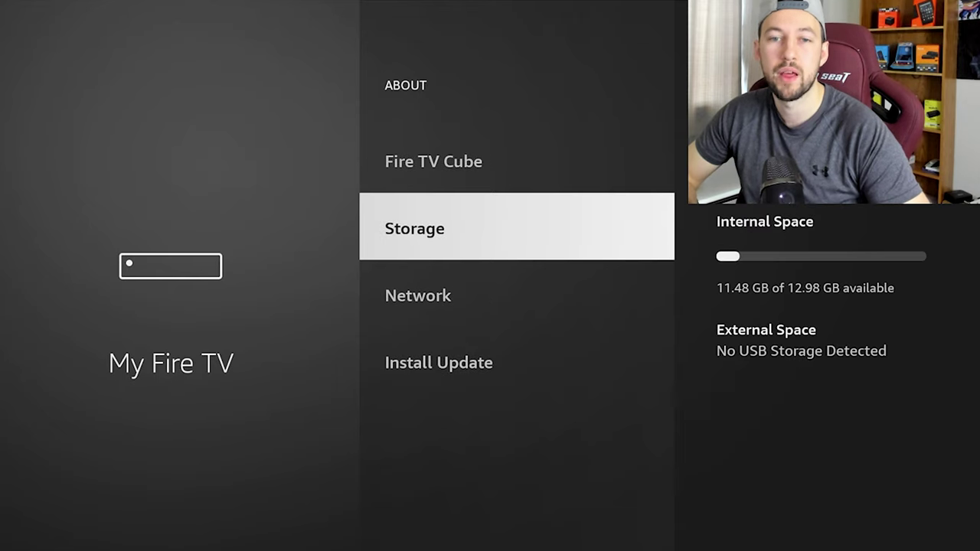
key(Down)
key(Up)
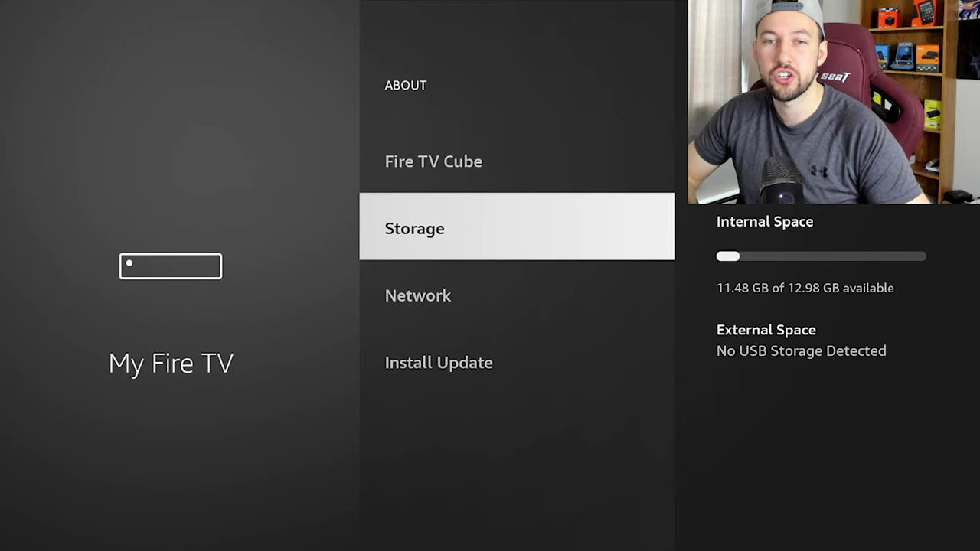
Step: Open Developer Options > Install unknown apps from the My Fire TV menu
key(Escape)
key(Down)
key(Return)
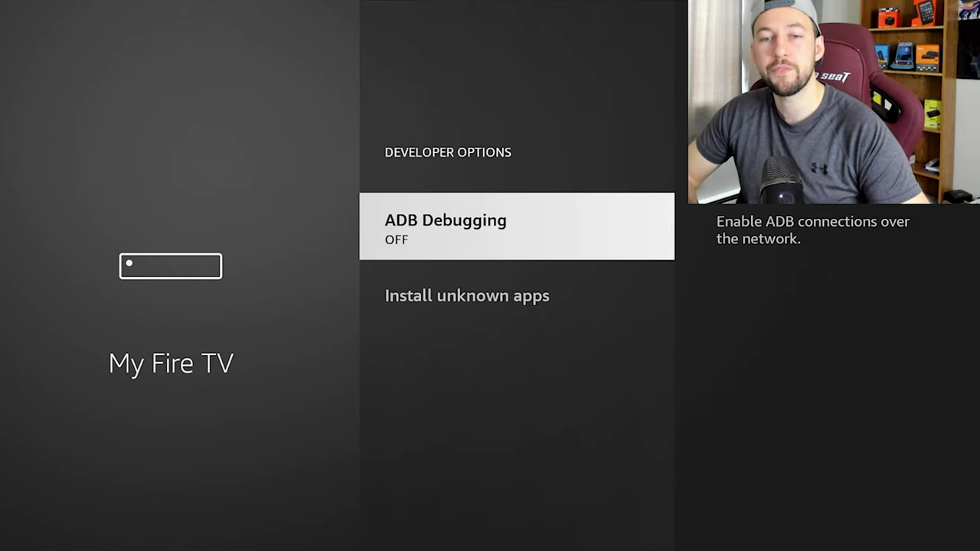
key(Down)
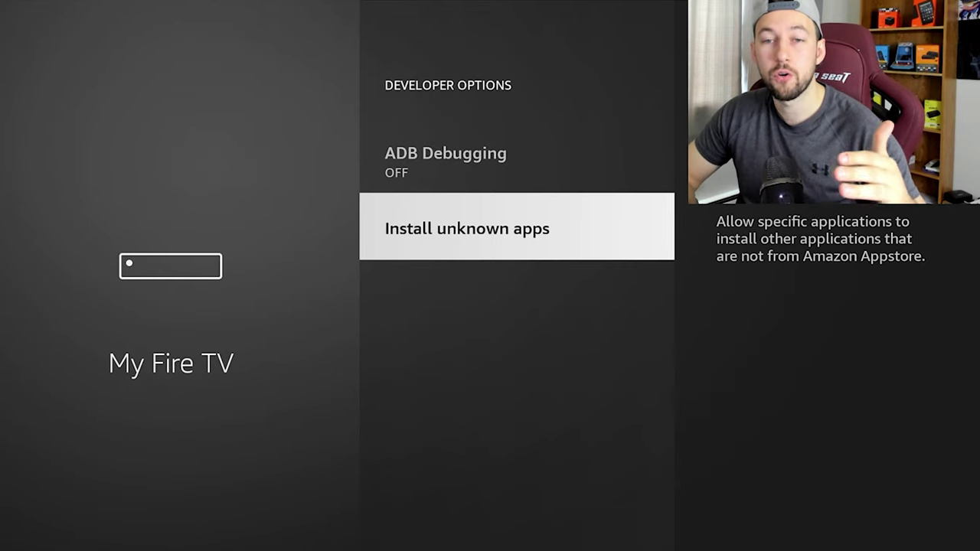
key(Return)
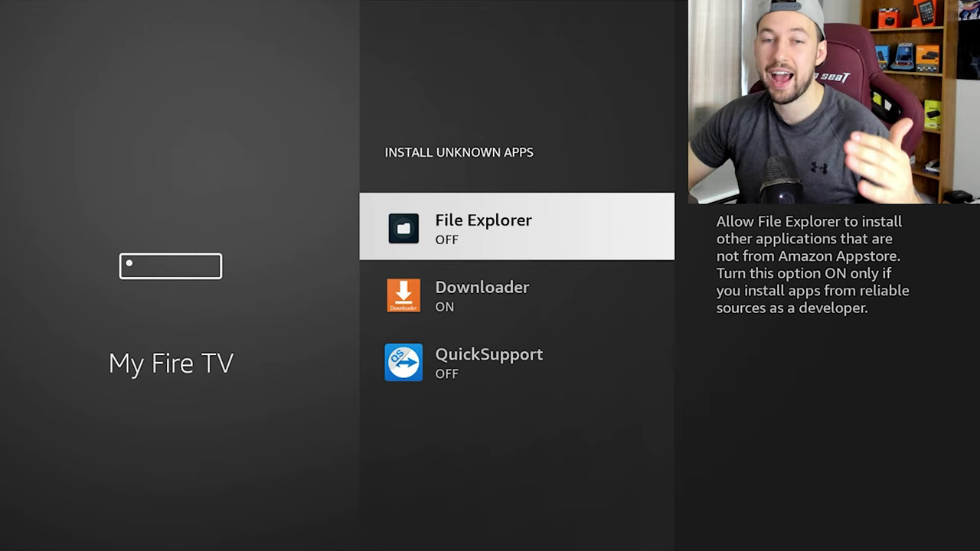
Step: Check File Explorer and Downloader sideload permissions, confirming only Downloader is ON, then exit
key(Down)
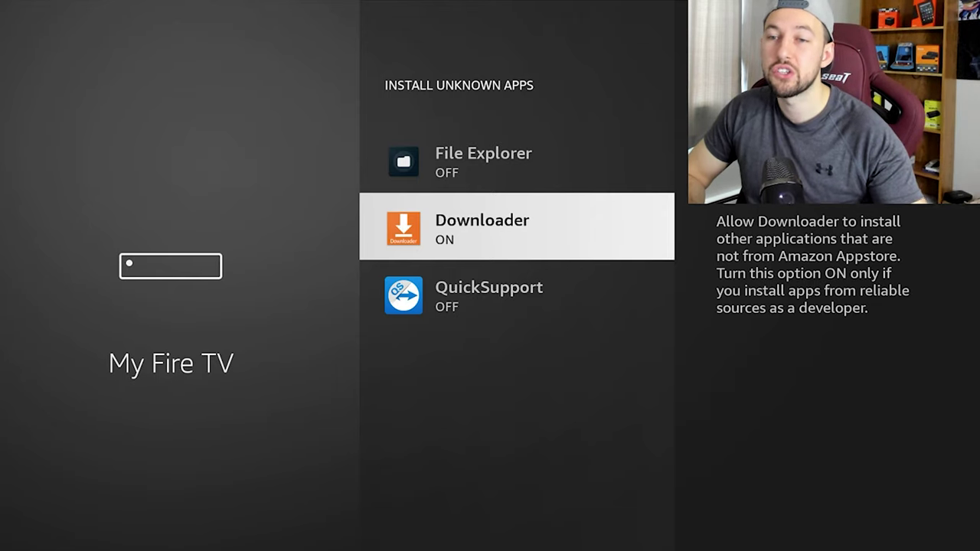
key(Up)
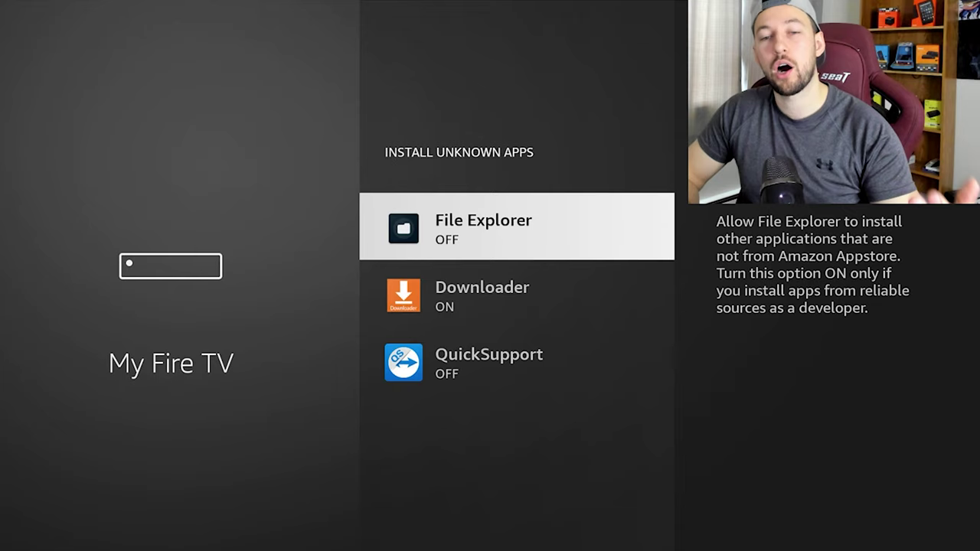
key(Down)
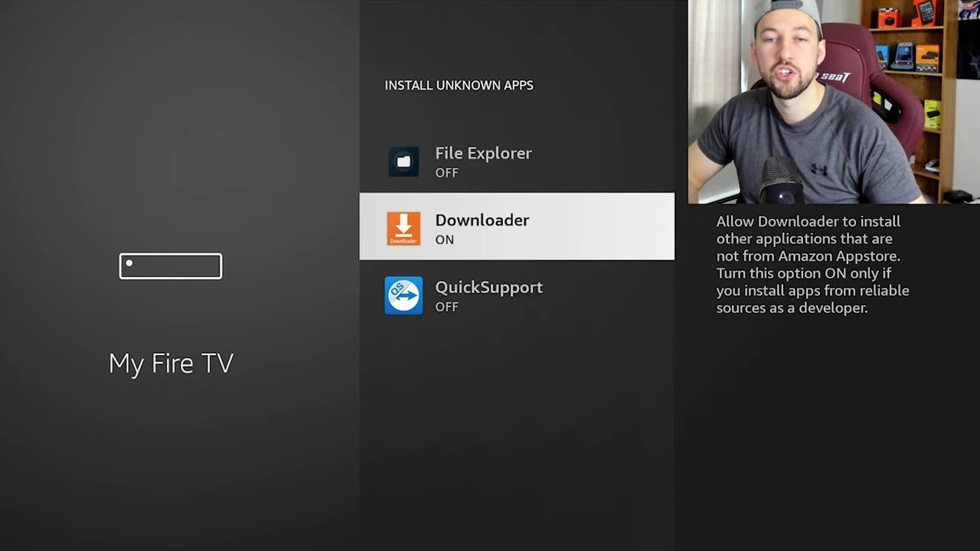
key(Up)
key(Down)
key(Down)
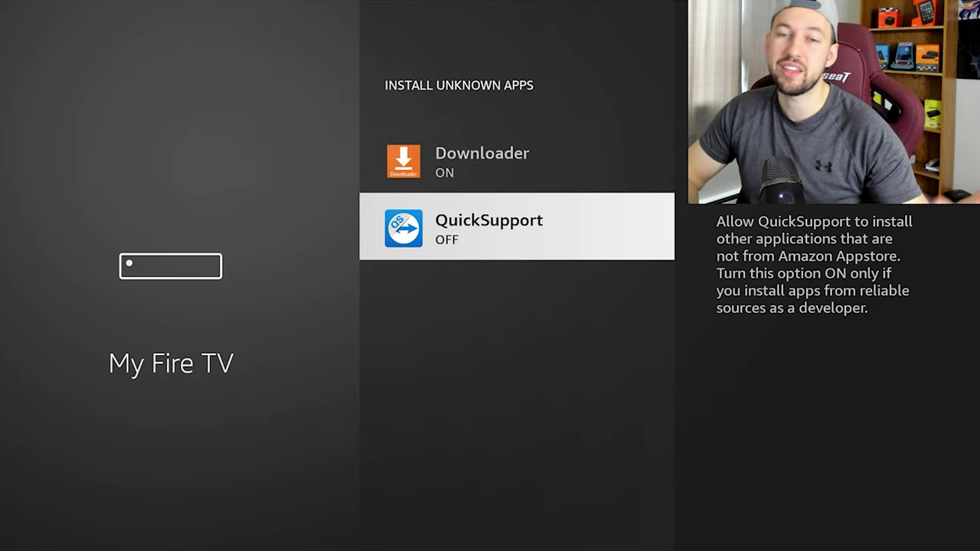
key(Escape)
key(Escape)
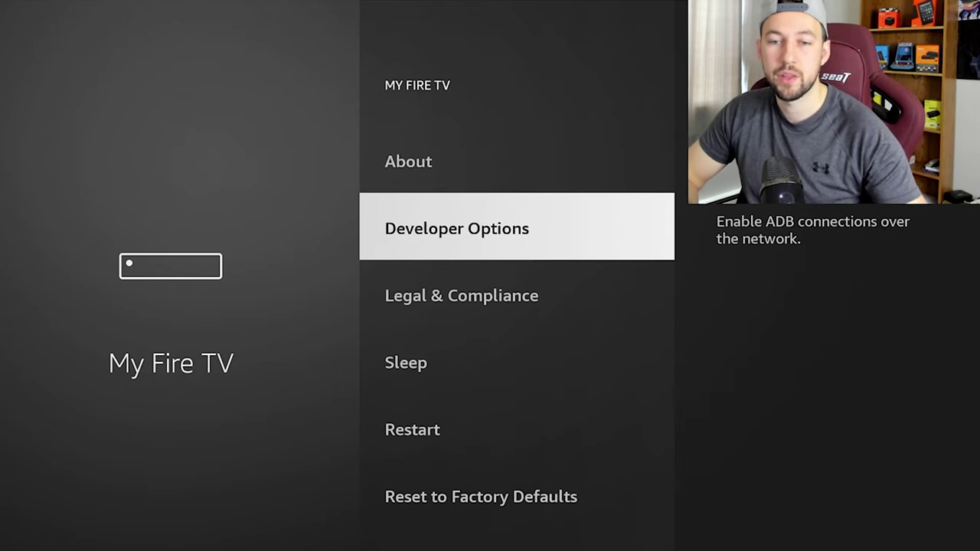
key(Escape)
key(Left)
key(Left)
key(Left)
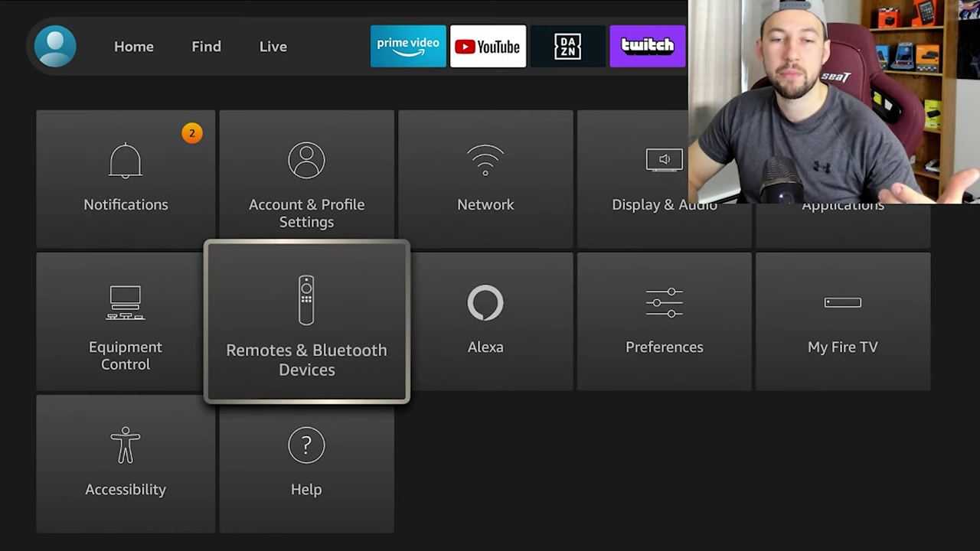
key(Down)
key(Up)
key(Up)
key(Down)
key(Right)
key(Right)
key(Right)
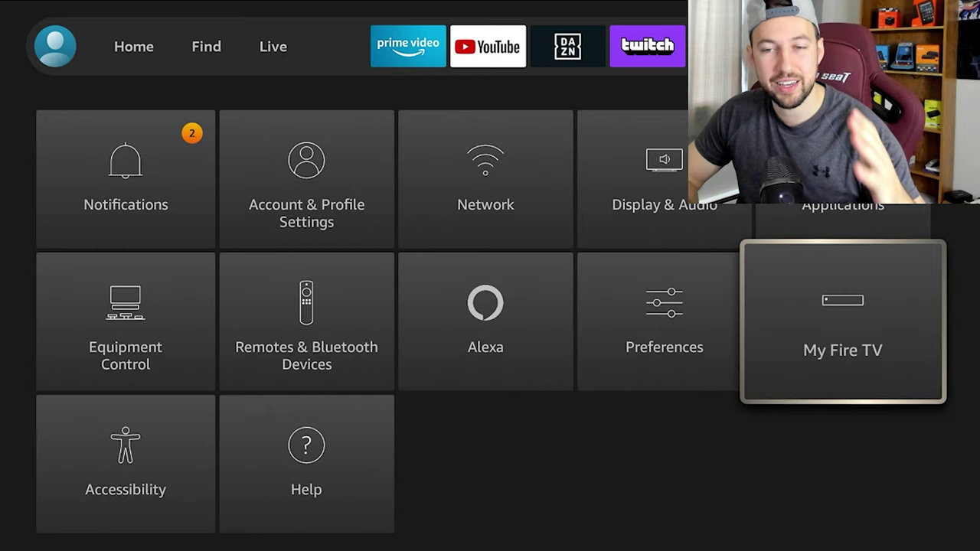
key(Return)
key(Down)
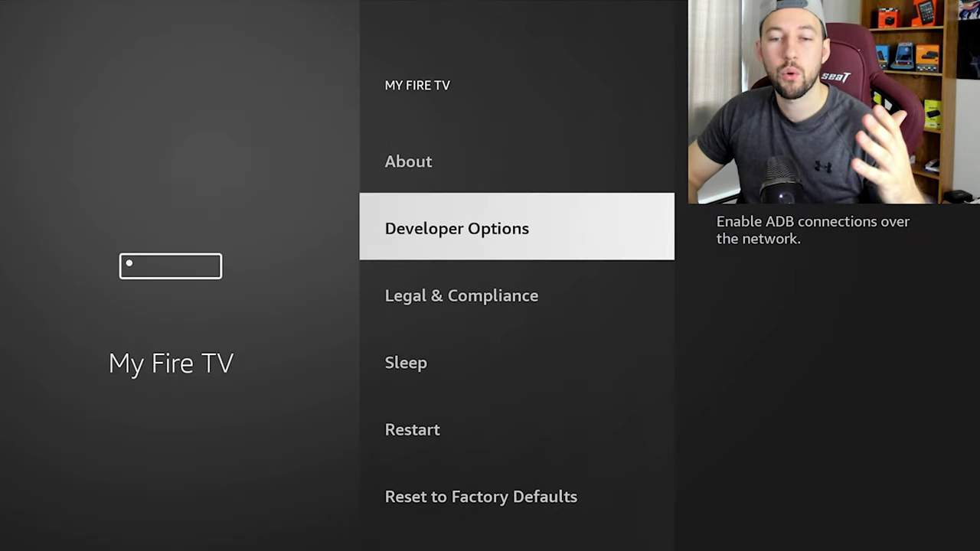
key(Down)
key(Down)
key(Down)
key(Down)
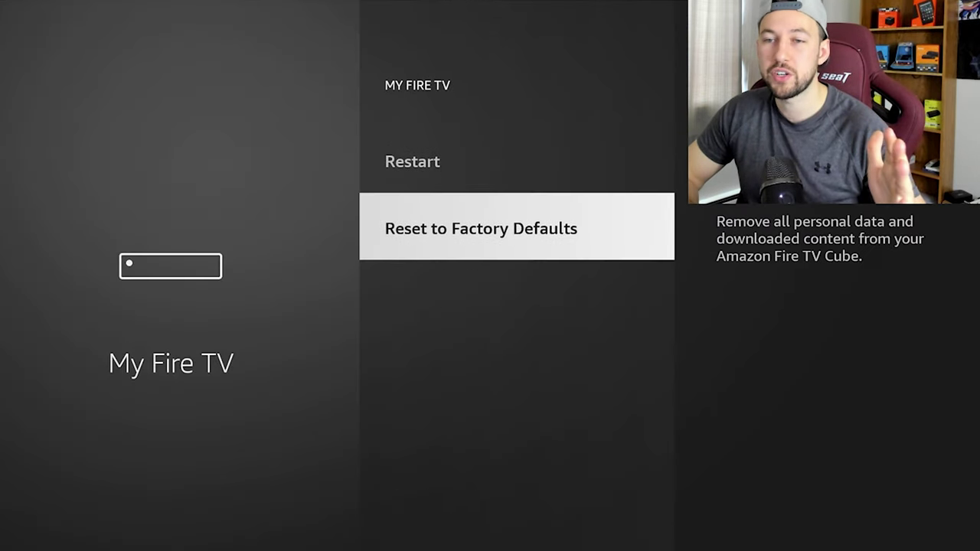